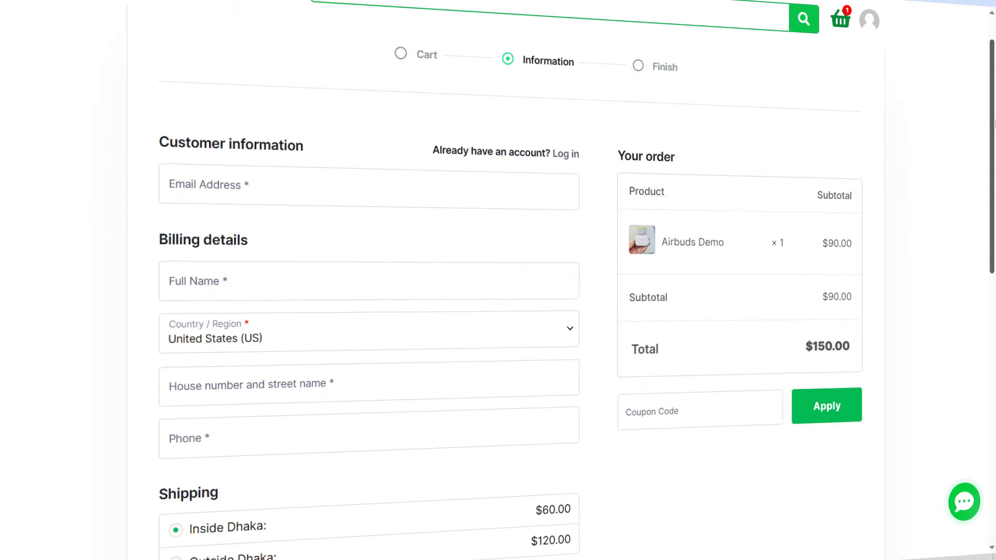
- Scroll the checkout page down to its Payment and Place Order section
scroll(369, 311, down, 5)
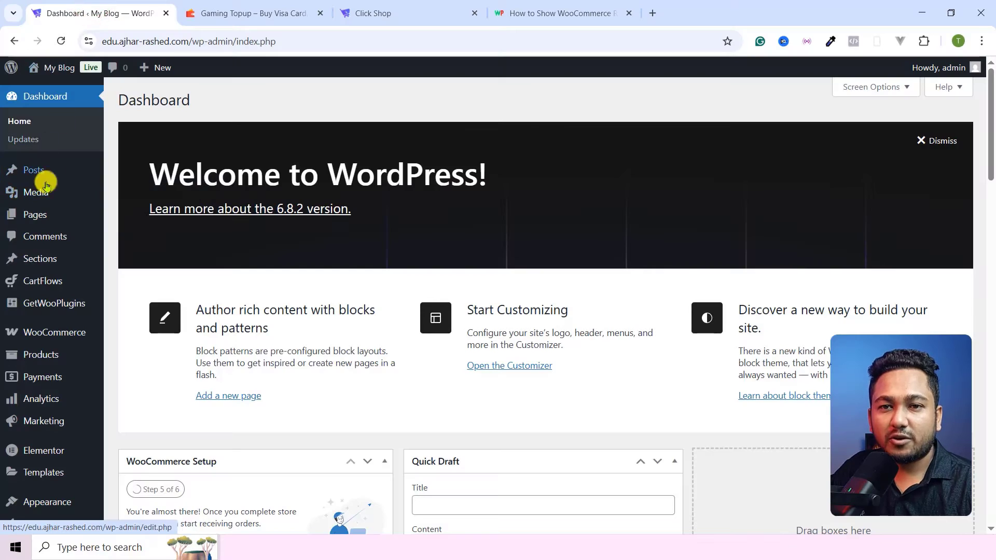
scroll(71, 318, down, 4)
mouse_move(71, 318)
scroll(236, 264, up, 4)
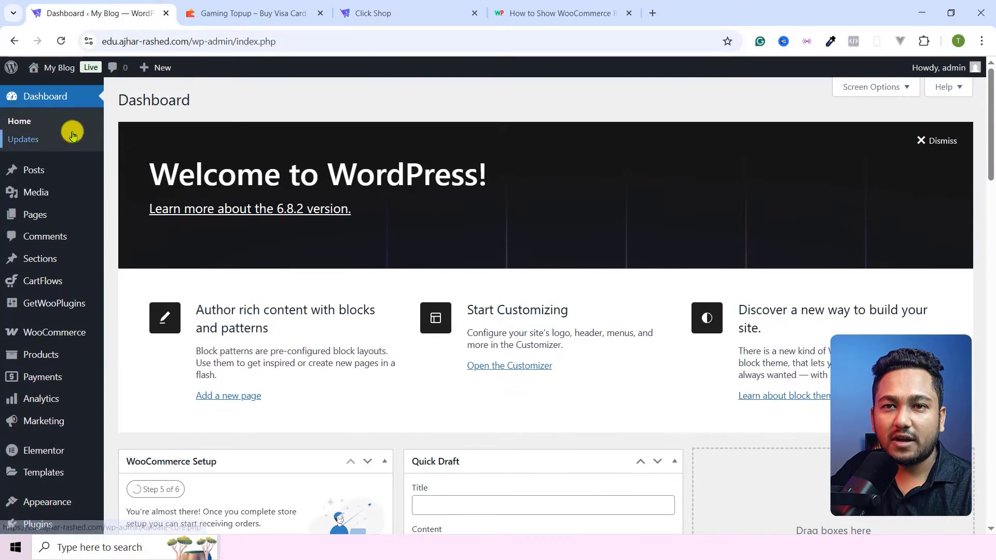
click(375, 13)
scroll(384, 186, up, 10)
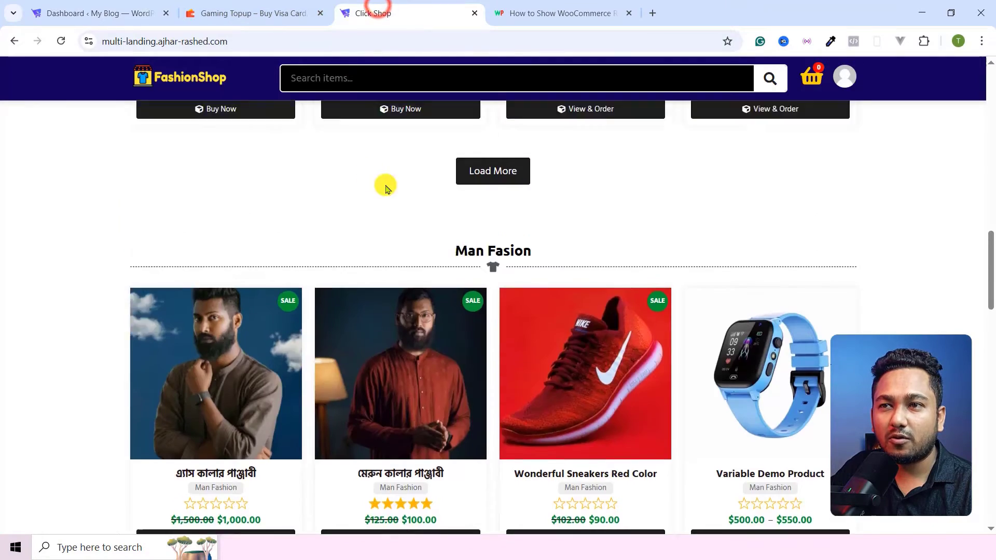
scroll(395, 251, down, 10)
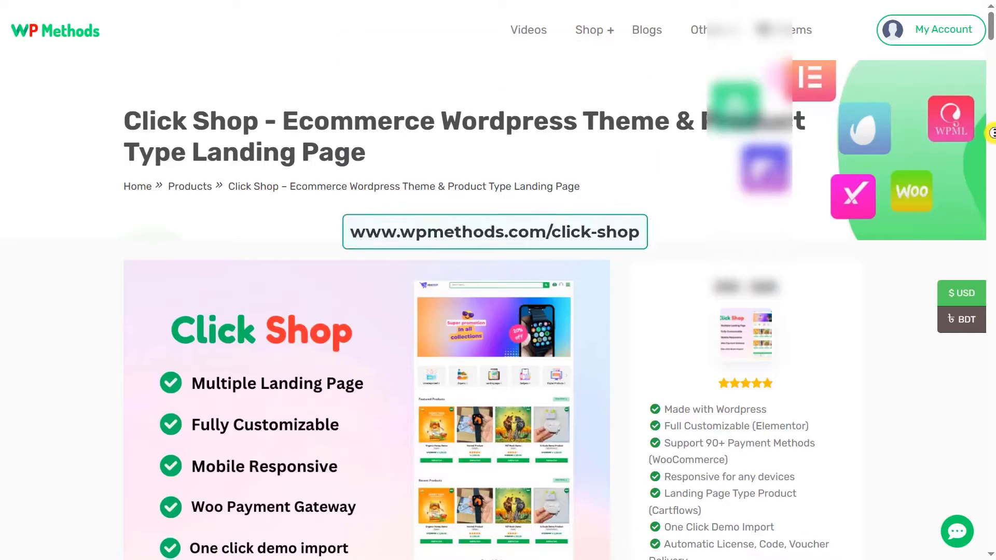
scroll(991, 175, down, 5)
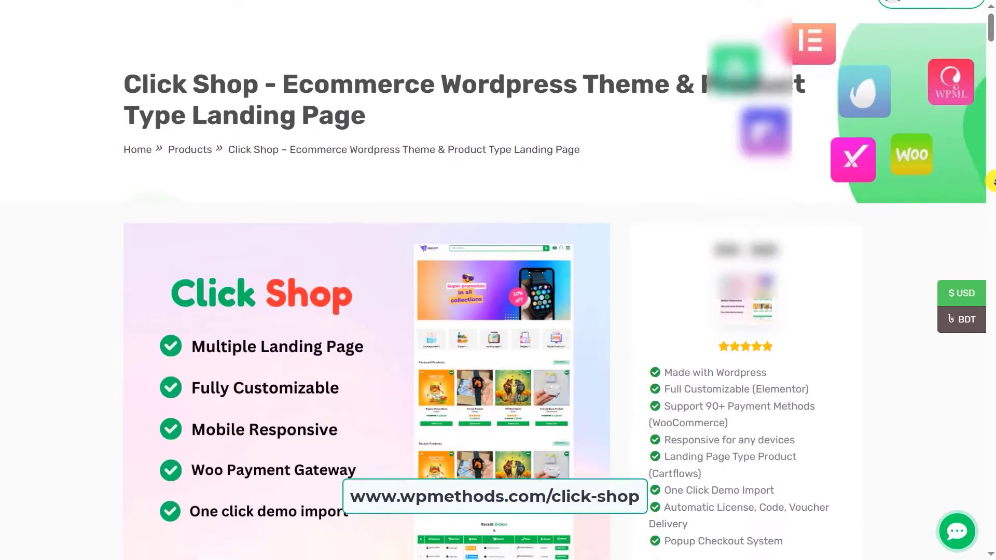
scroll(991, 175, down, 2)
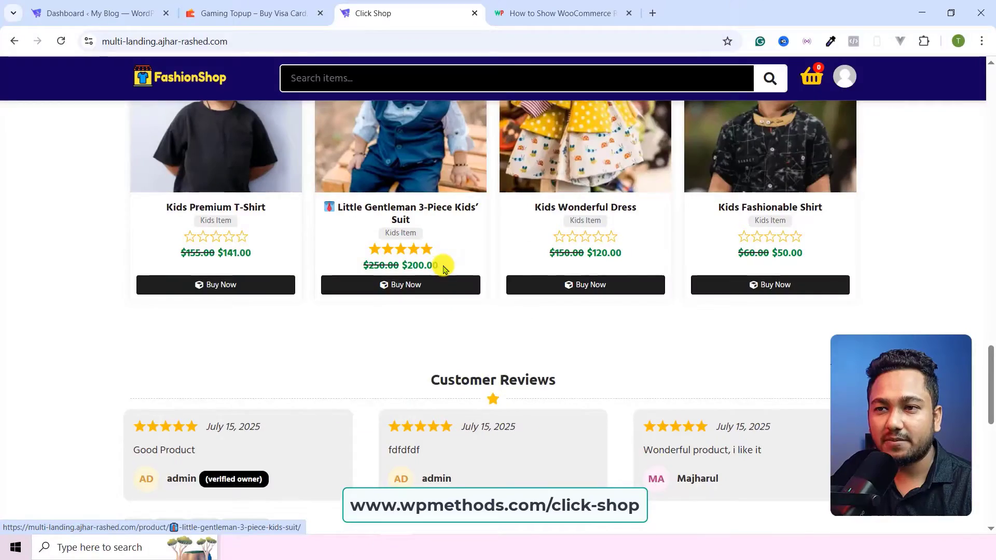
scroll(443, 267, up, 2)
click(408, 365)
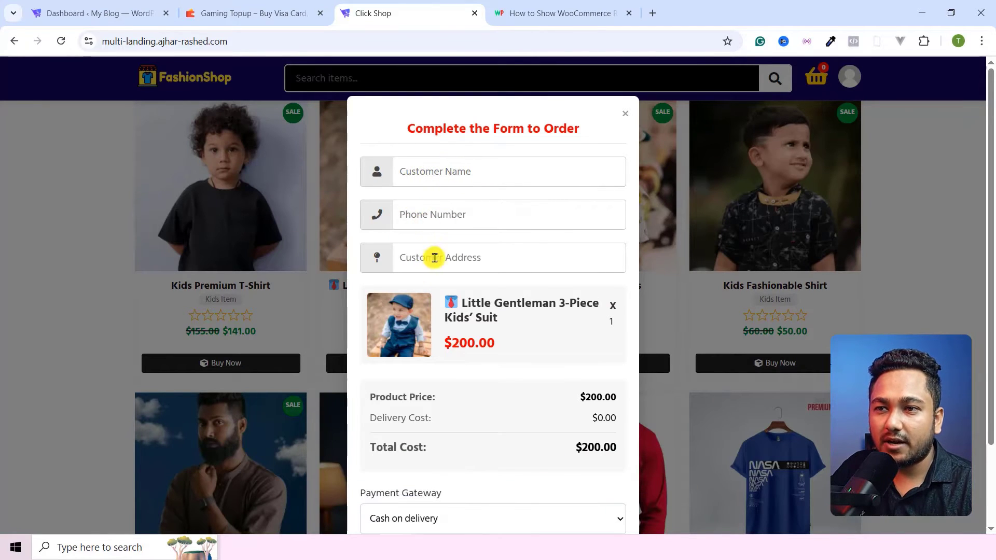
scroll(453, 316, down, 2)
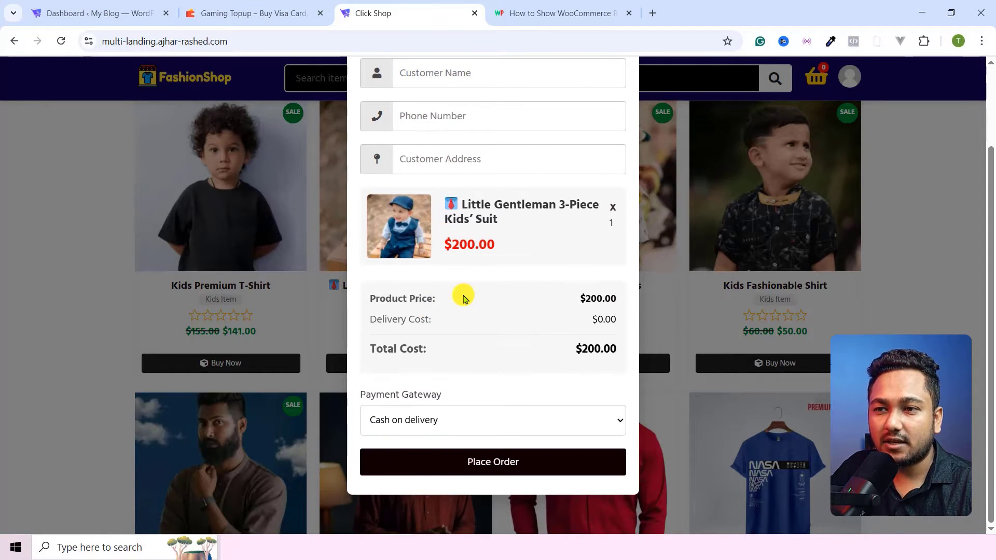
scroll(463, 298, up, 2)
scroll(463, 326, down, 2)
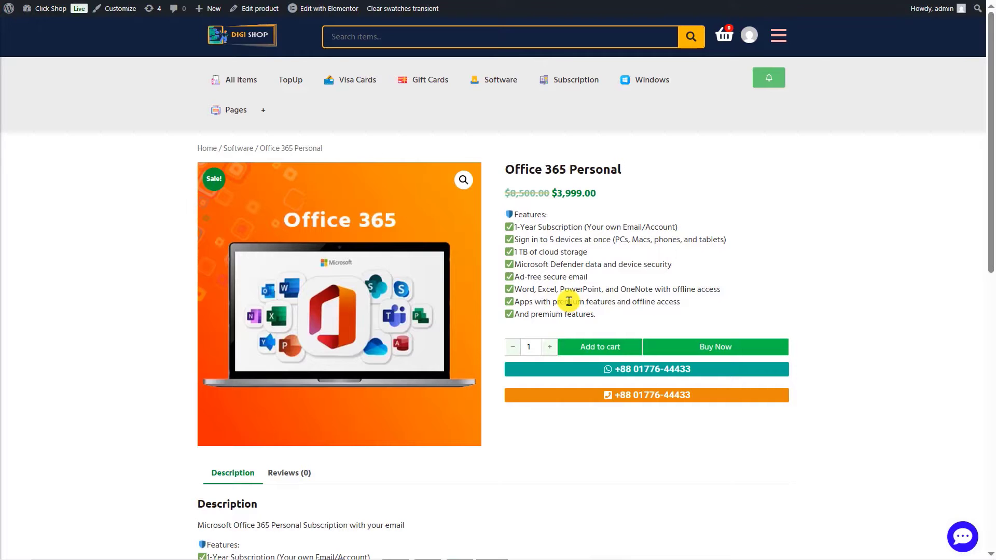
click(703, 353)
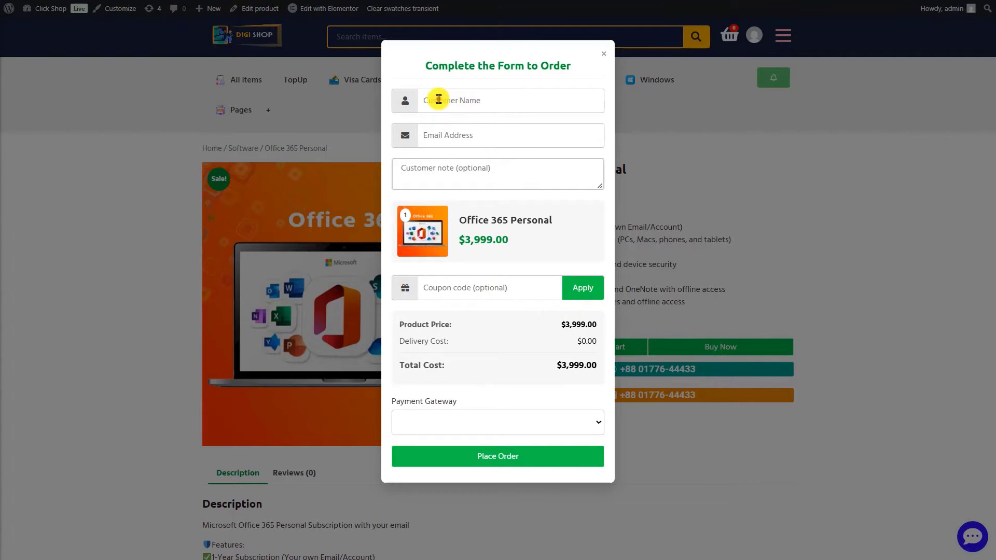
click(438, 99)
click(441, 129)
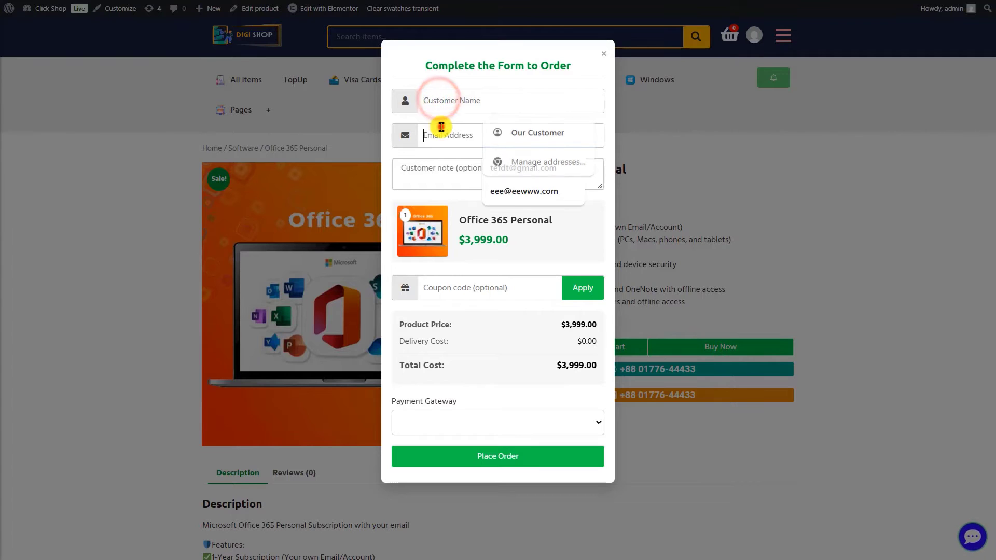
click(449, 175)
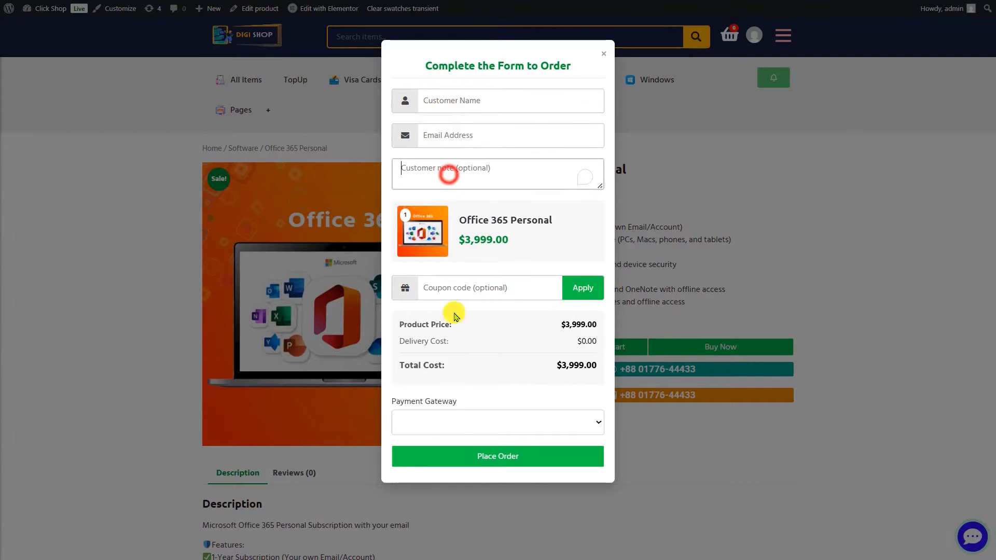
click(602, 54)
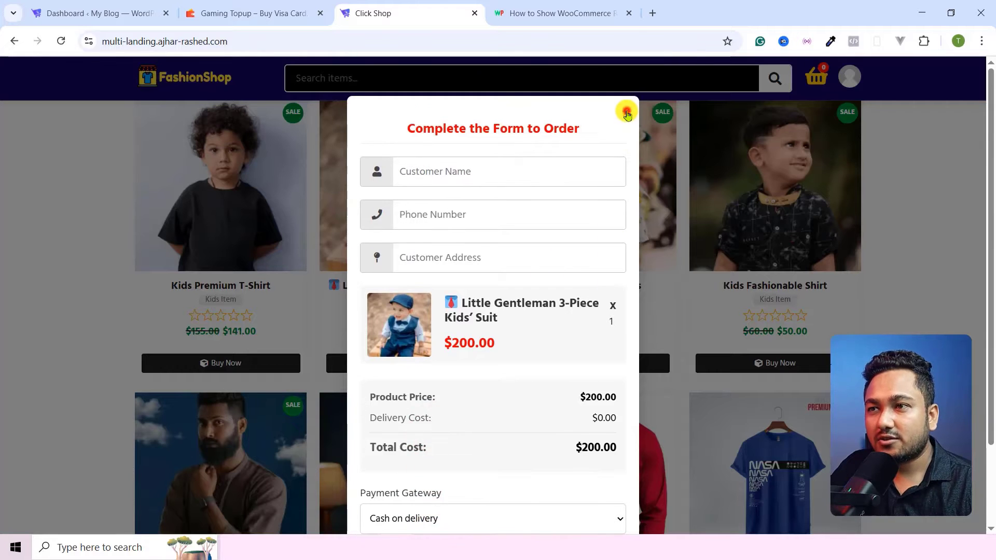
click(625, 110)
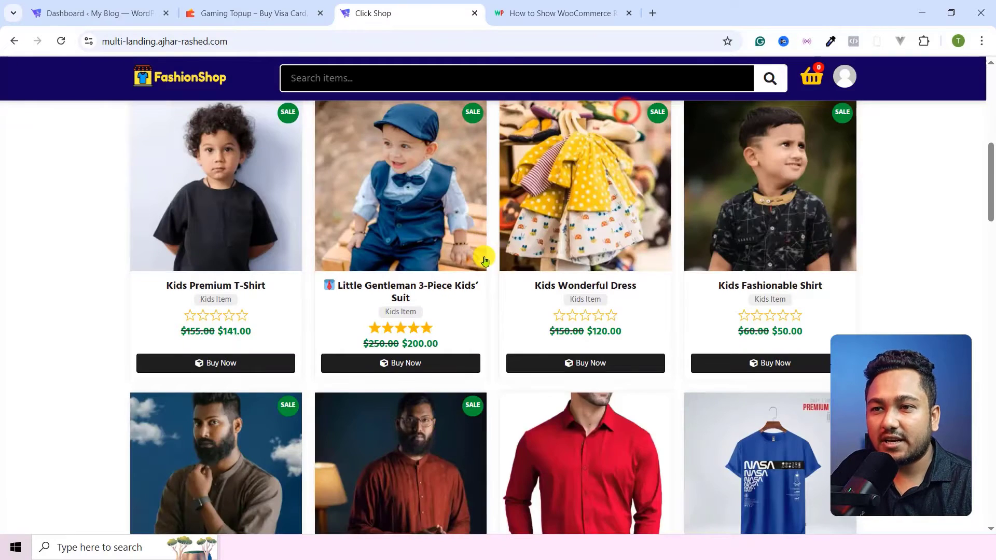
scroll(475, 268, down, 7)
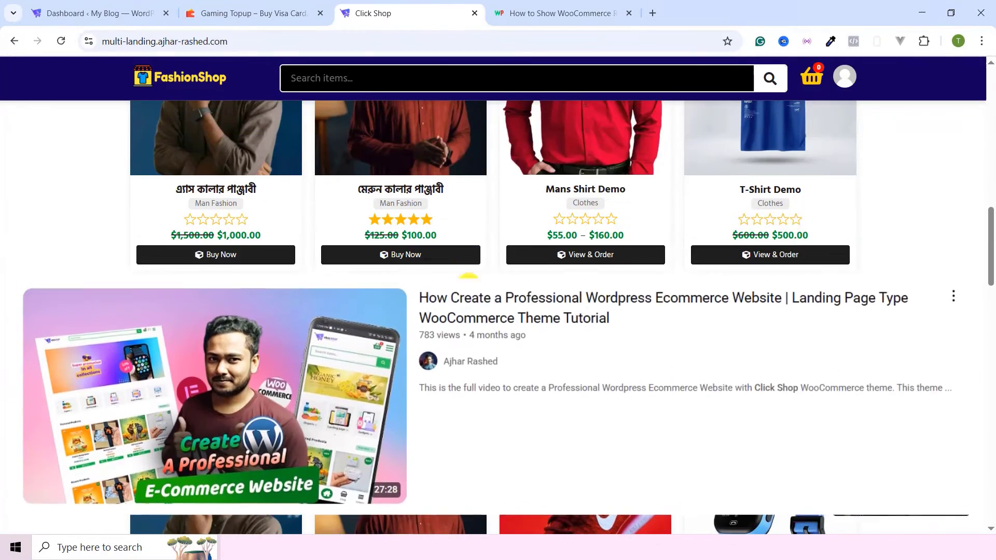
scroll(494, 268, down, 9)
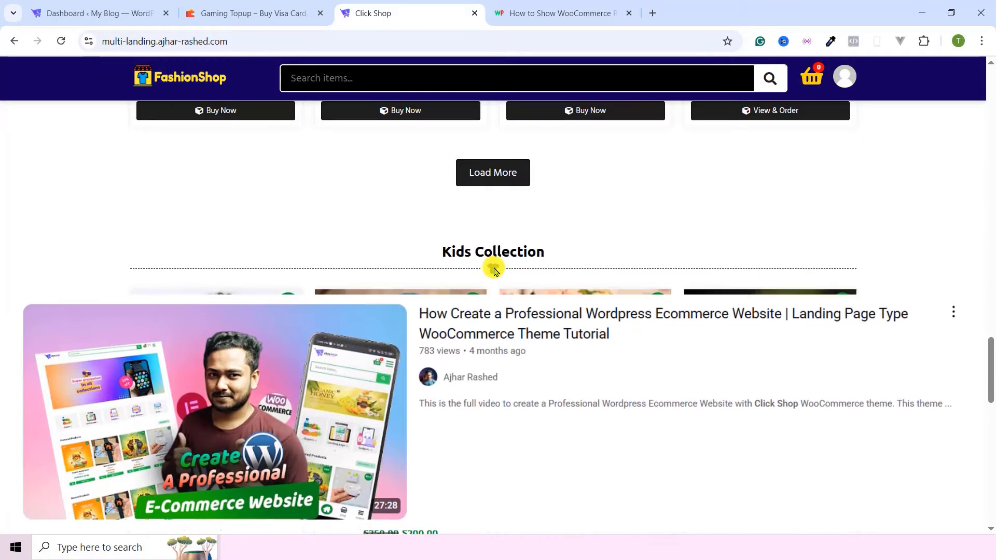
scroll(493, 269, up, 2)
click(153, 10)
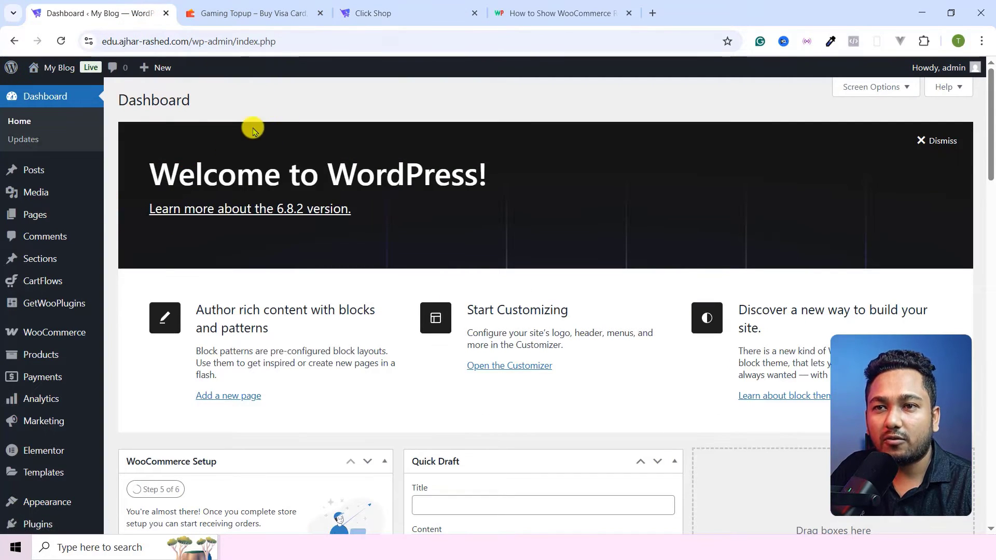
- Search the plugin directory for 'smtp' and install WP Mail SMTP by WPForms
scroll(10, 329, down, 5)
scroll(234, 173, up, 5)
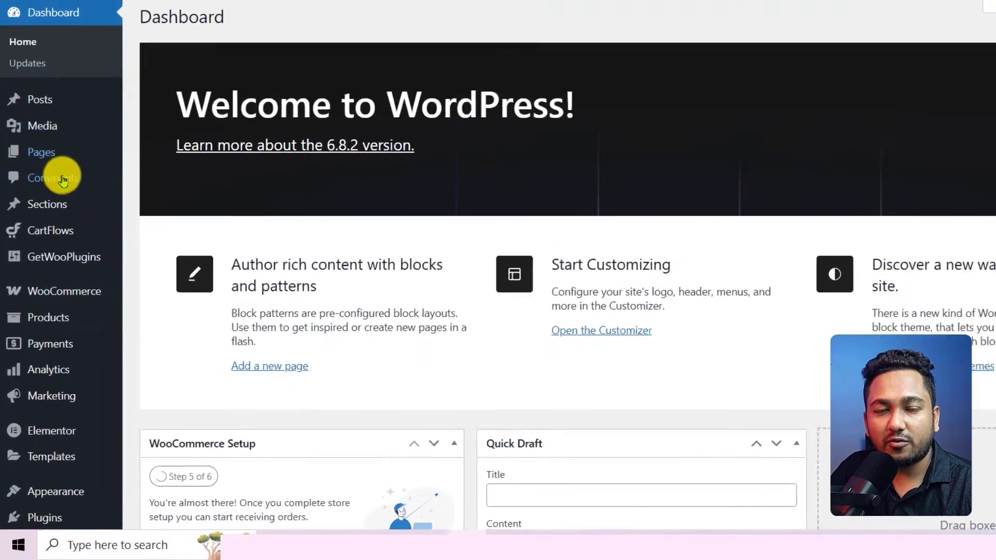
scroll(63, 179, down, 5)
mouse_move(61, 307)
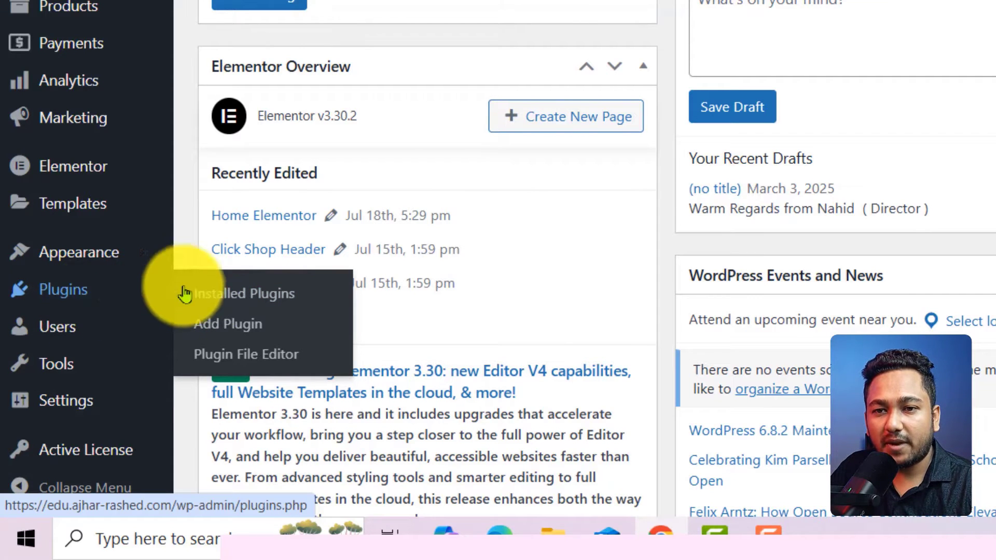
click(224, 324)
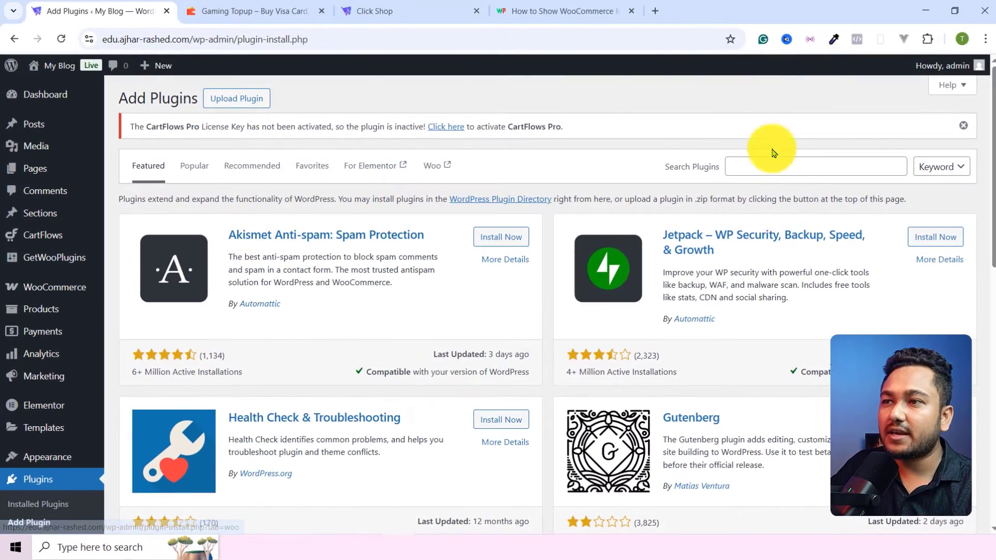
click(787, 168)
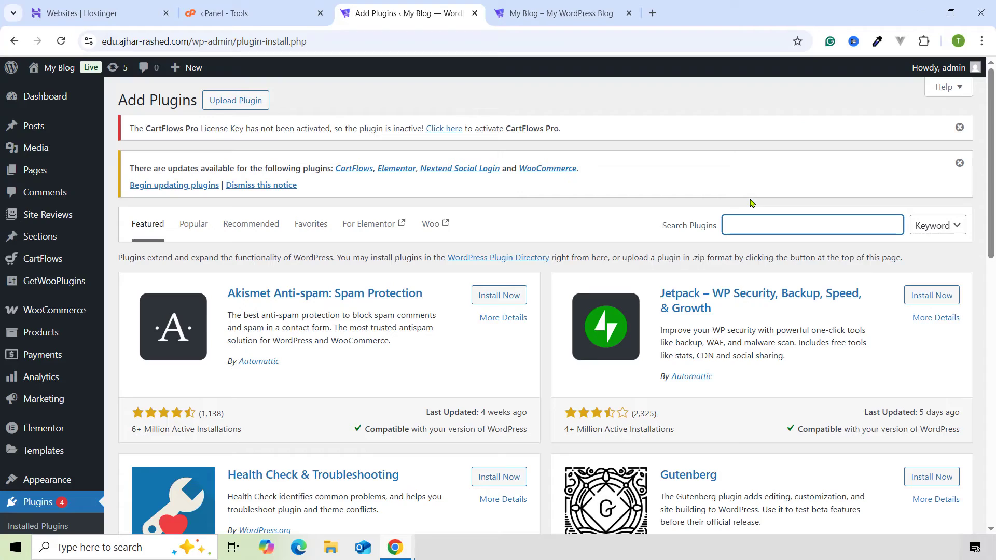
text(smtp)
click(766, 228)
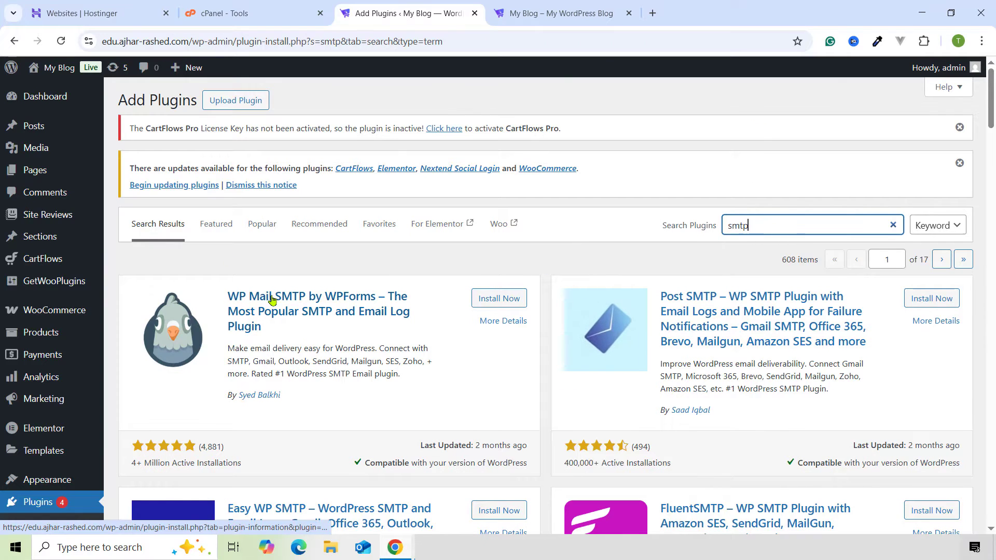
click(485, 301)
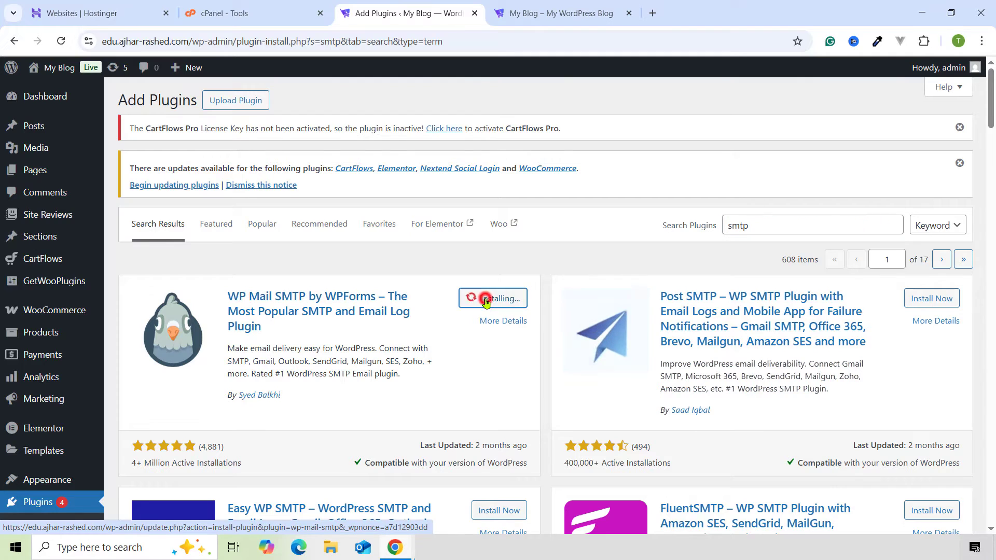
- Activate the newly installed WP Mail SMTP plugin
scroll(484, 305, down, 3)
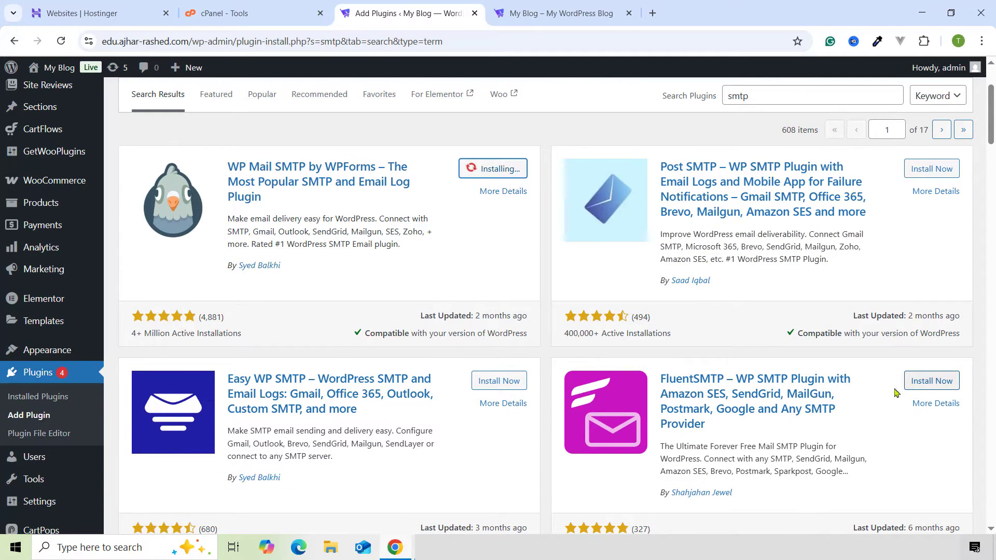
scroll(739, 402, down, 3)
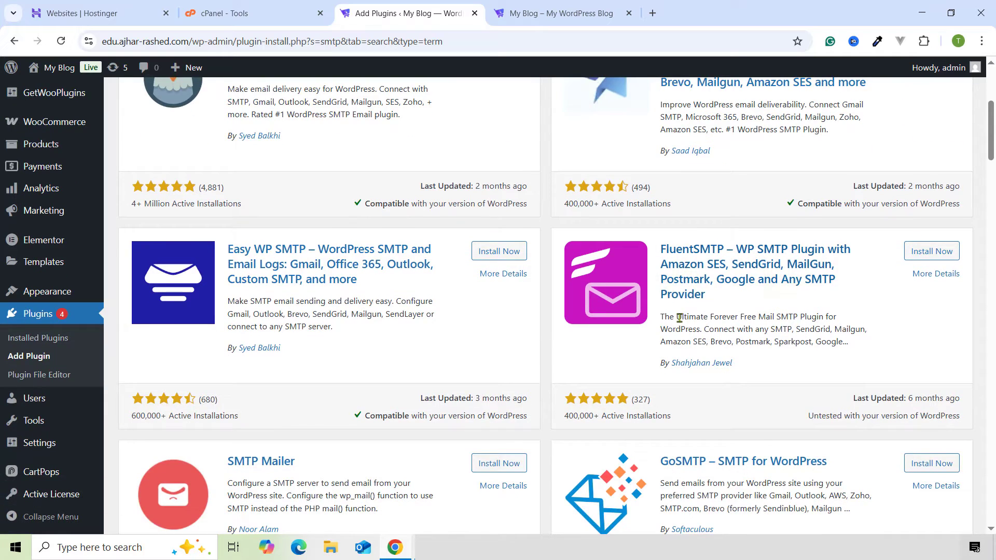
scroll(616, 358, up, 4)
click(482, 239)
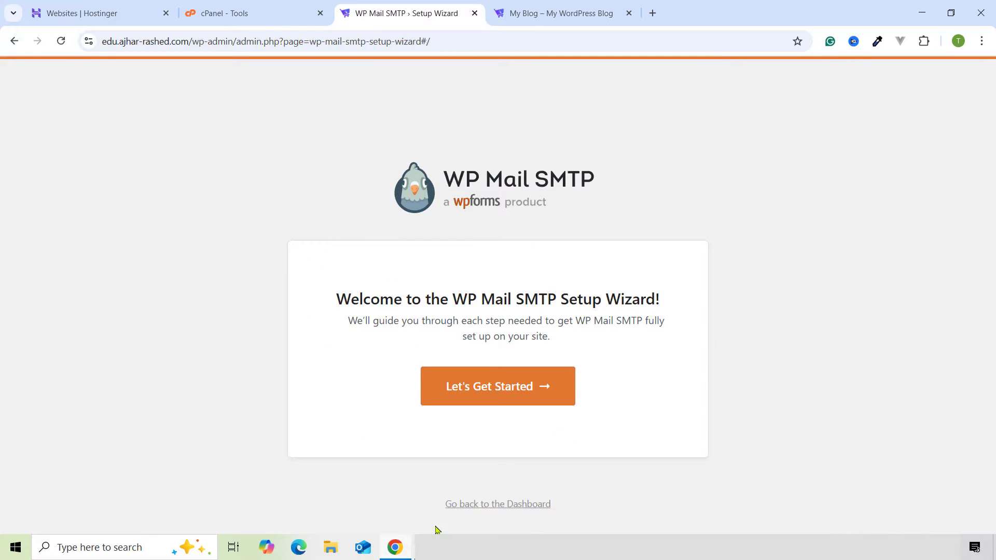
click(492, 506)
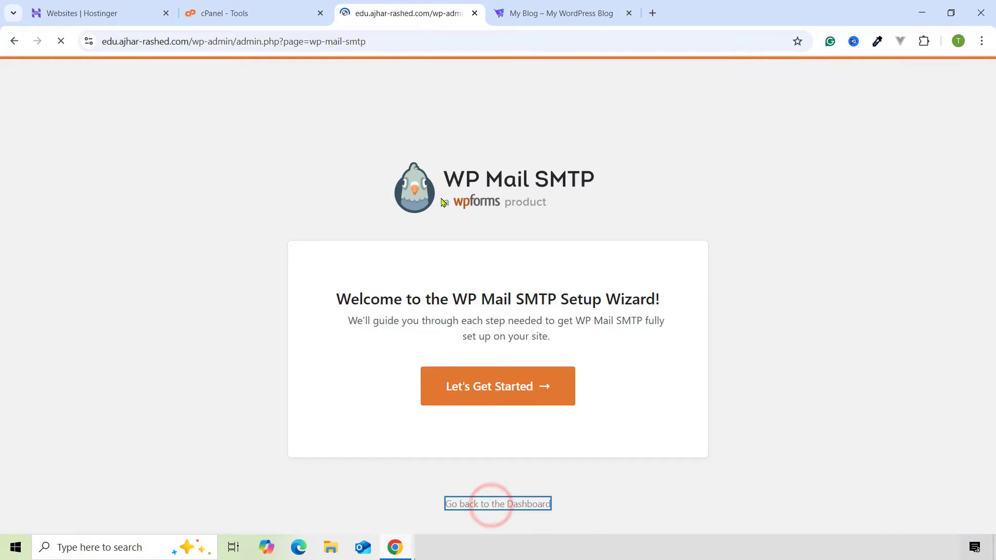
scroll(275, 290, down, 2)
scroll(316, 254, down, 3)
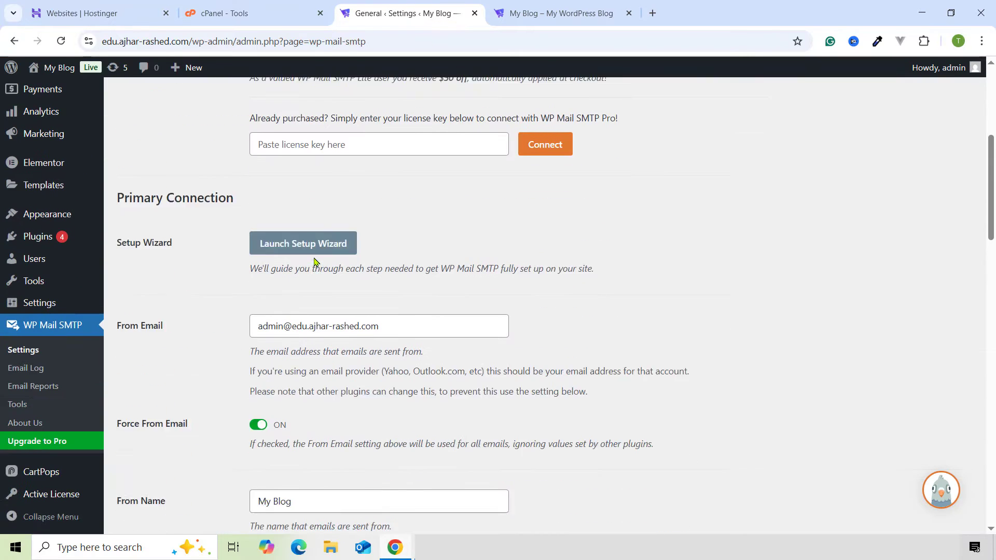
scroll(225, 252, down, 2)
scroll(201, 274, up, 2)
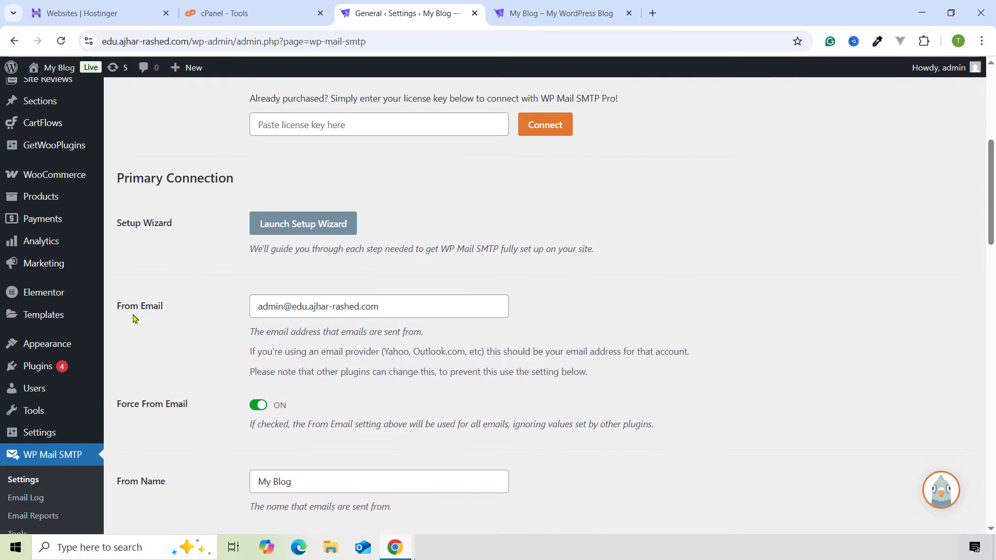
double_click(333, 306)
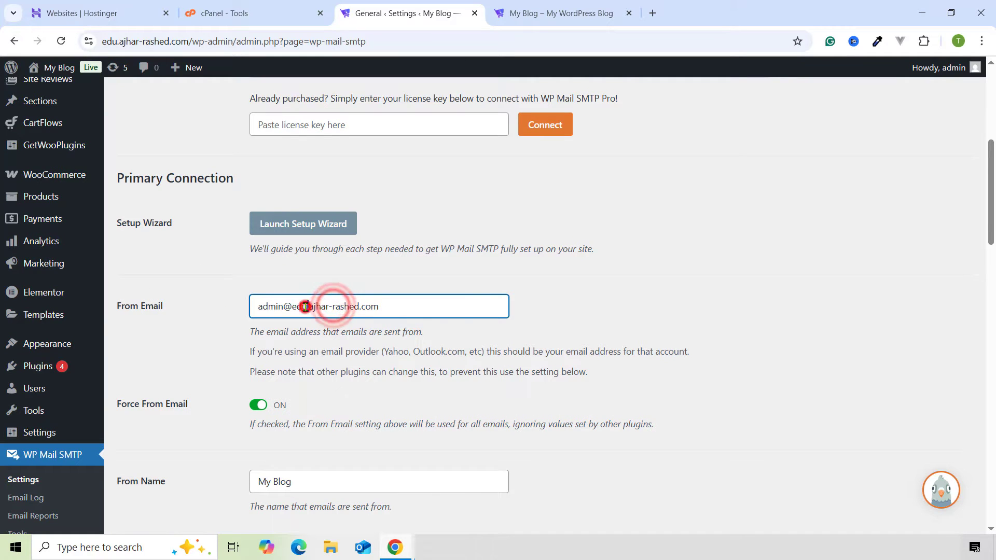
triple_click(305, 306)
scroll(311, 305, down, 1)
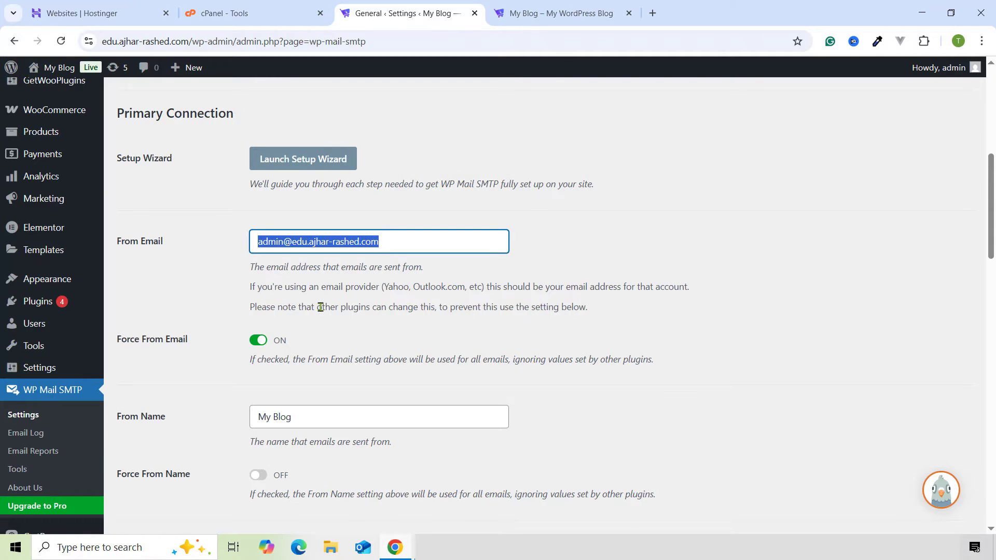
scroll(321, 307, down, 6)
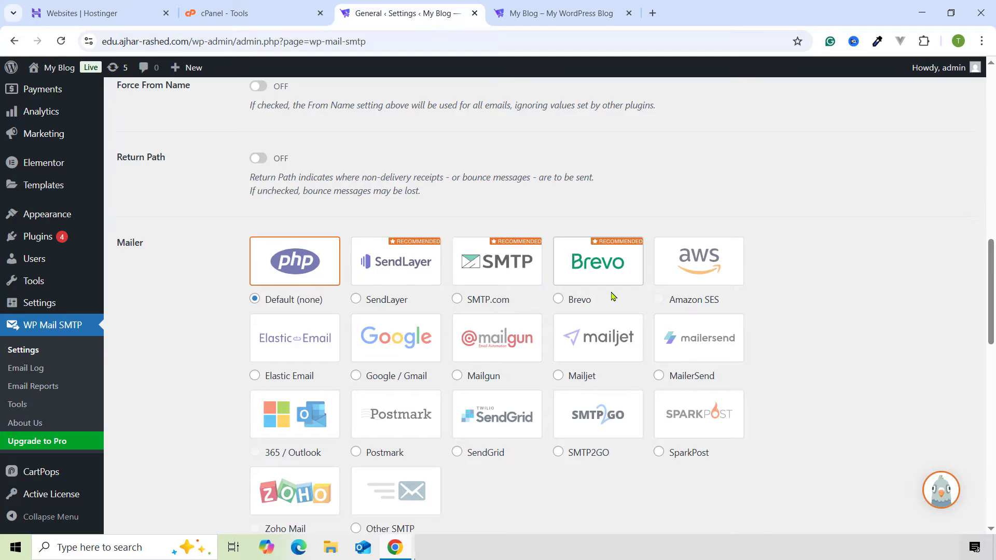
- Select Google / Gmail as the mailer after dismissing the PRO-only Amazon SES notice
click(692, 282)
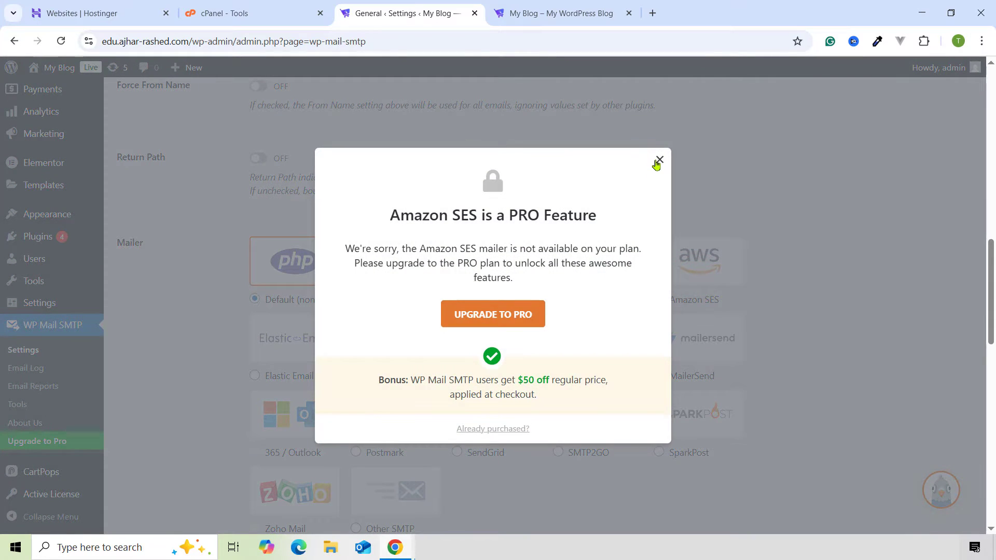
click(659, 160)
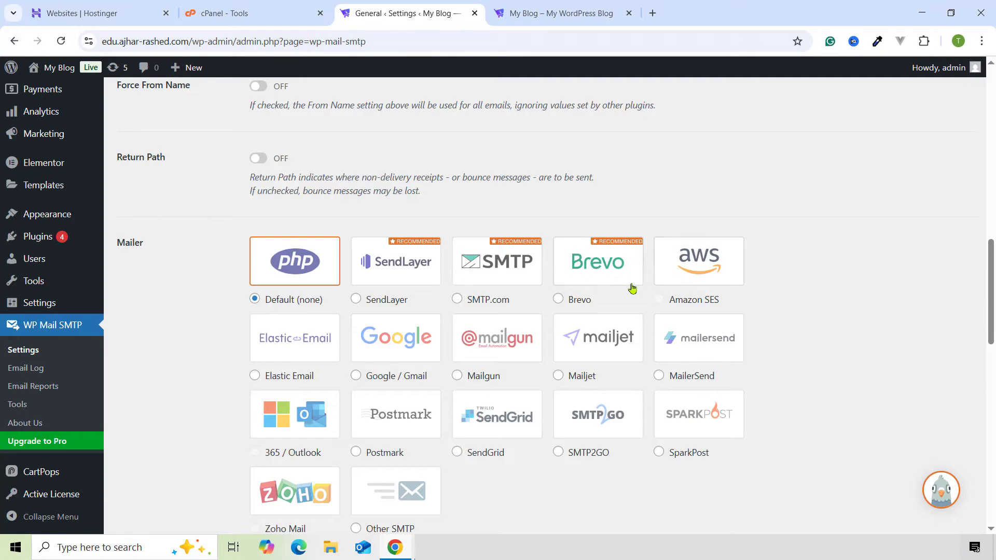
click(410, 377)
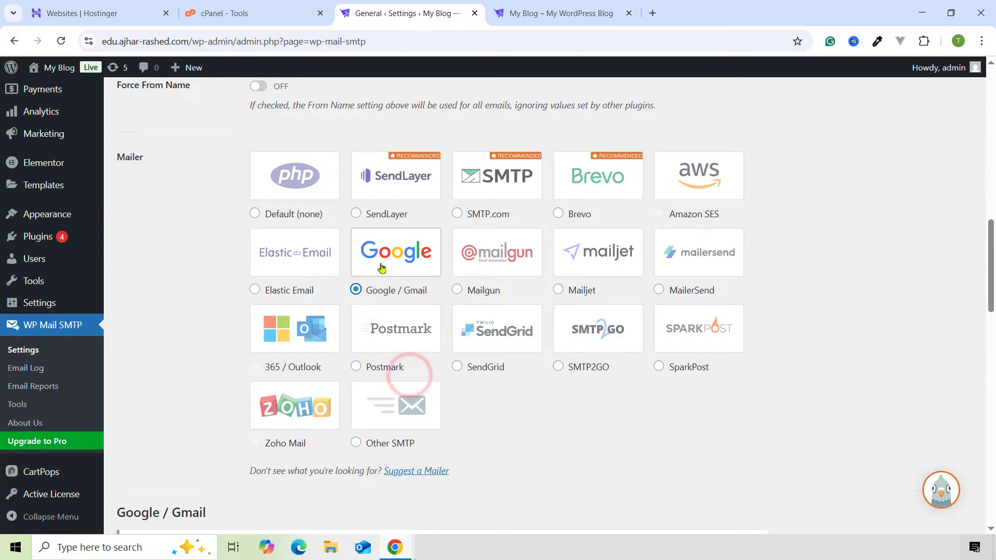
scroll(390, 305, down, 10)
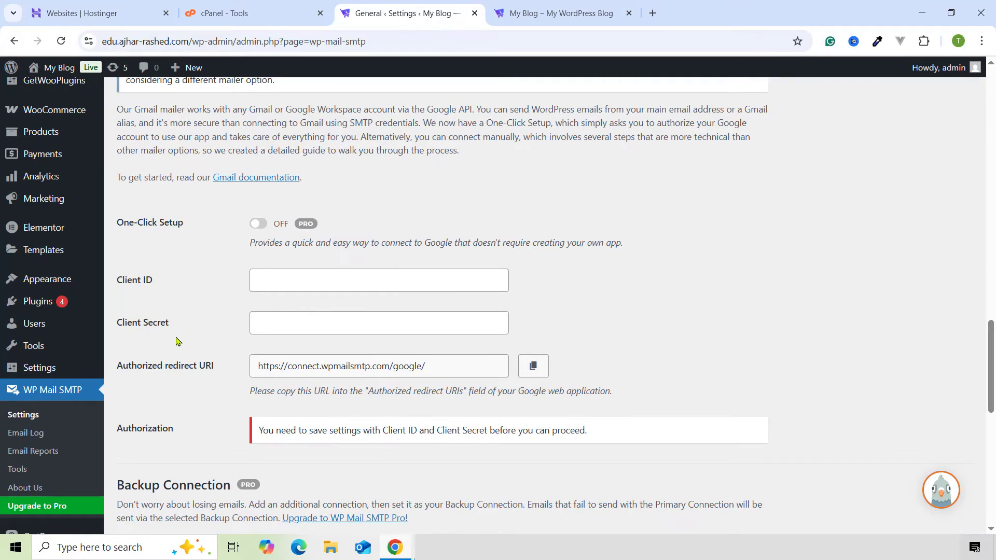
scroll(301, 328, up, 2)
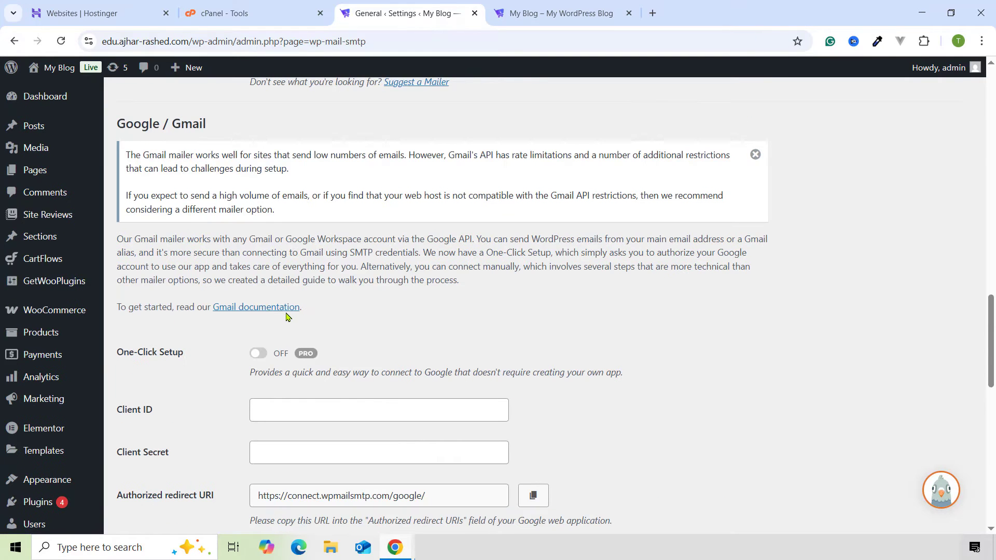
scroll(328, 283, up, 2)
scroll(345, 304, down, 1)
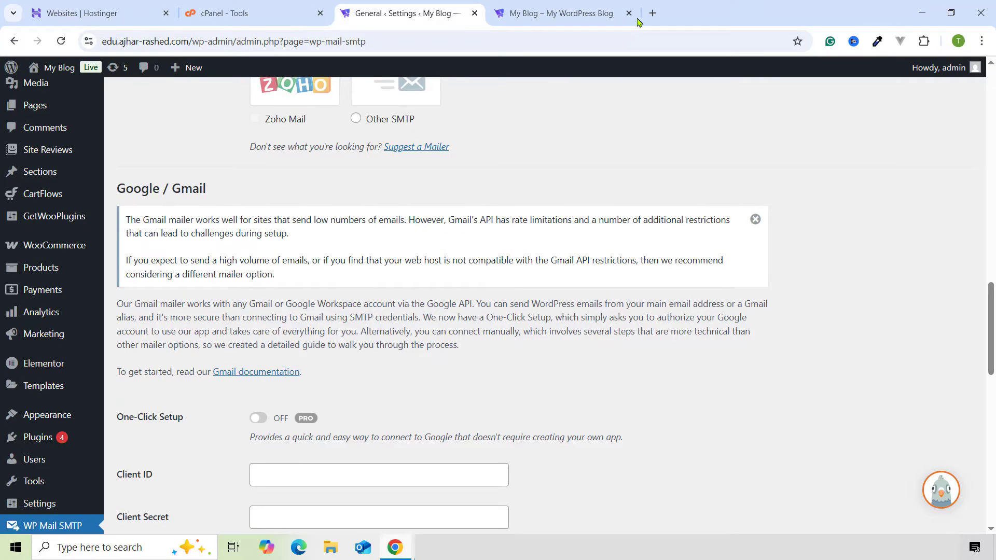
click(648, 4)
- Search Google for 'google cloud console' in the new tab
text(g)
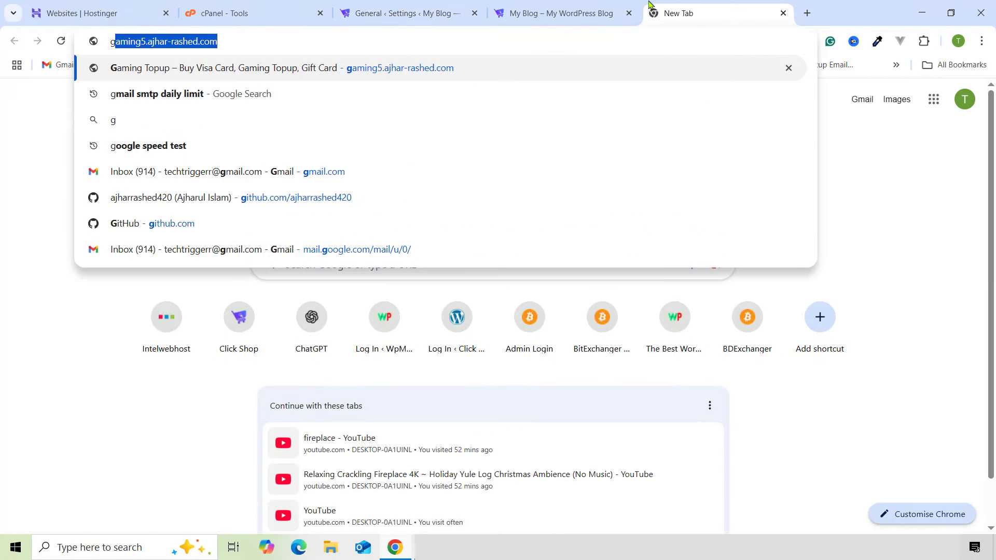
text(oogle )
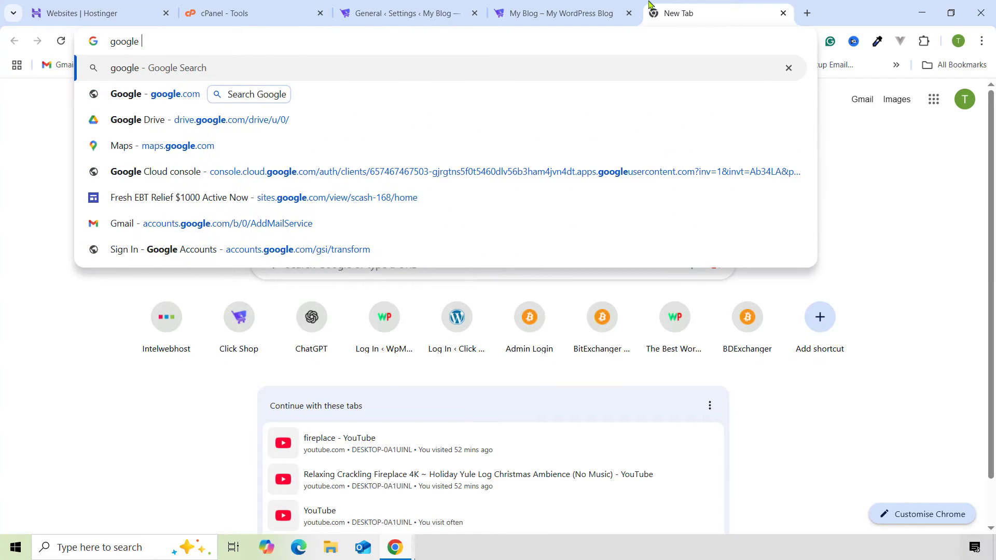
text(cloud conl)
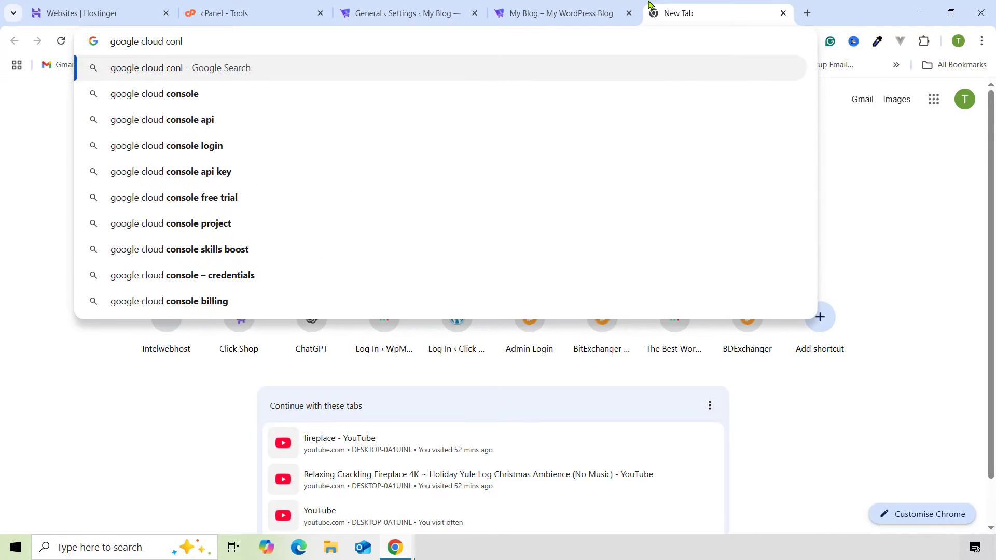
key(BackSpace)
text(sole)
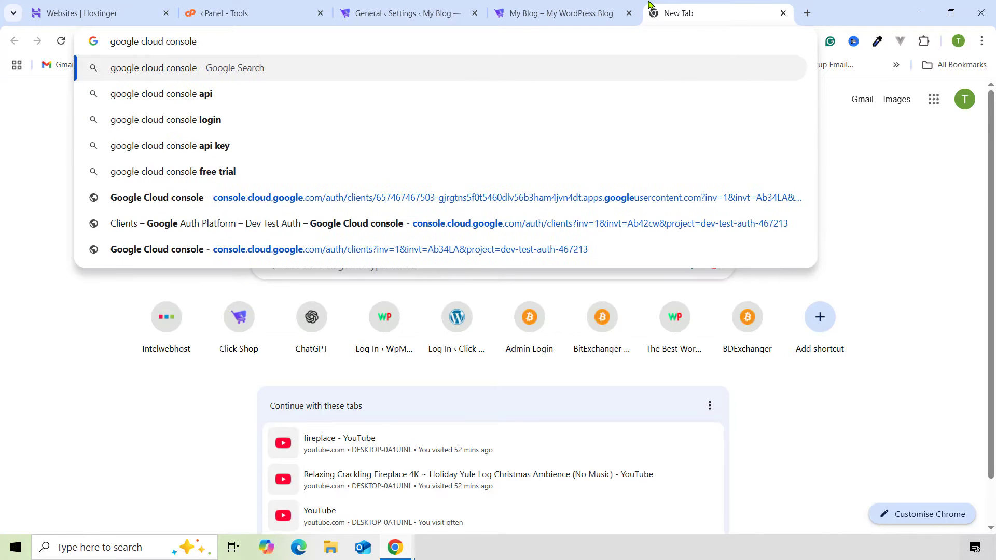
key(Return)
scroll(312, 355, down, 12)
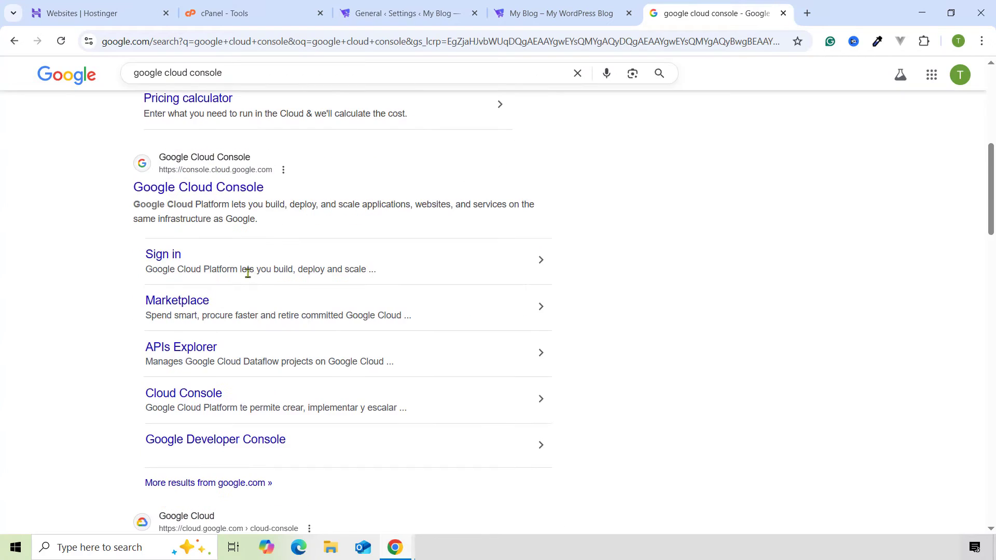
scroll(208, 302, up, 6)
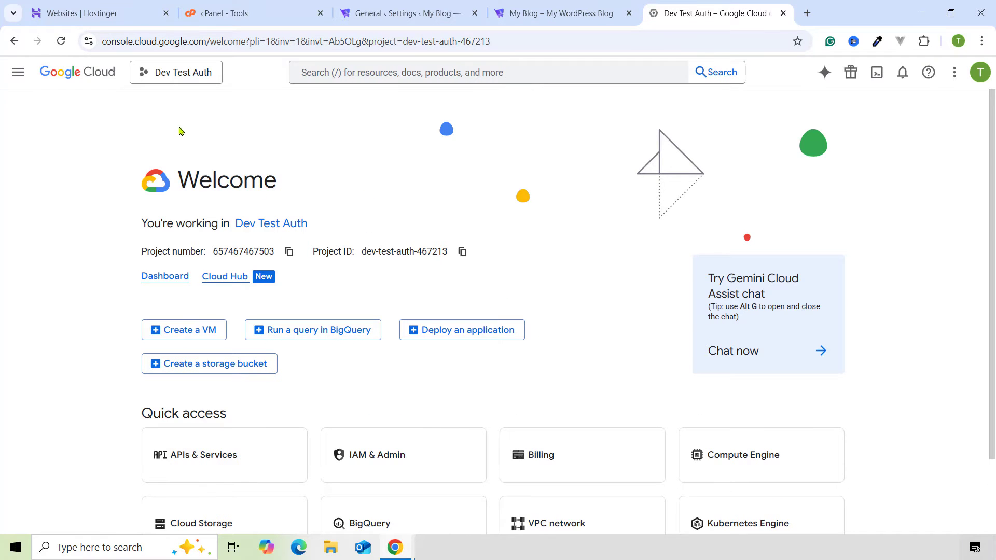
- Create a Google Cloud project named 'SMTP Tech Trigger' and switch the console to it
click(196, 74)
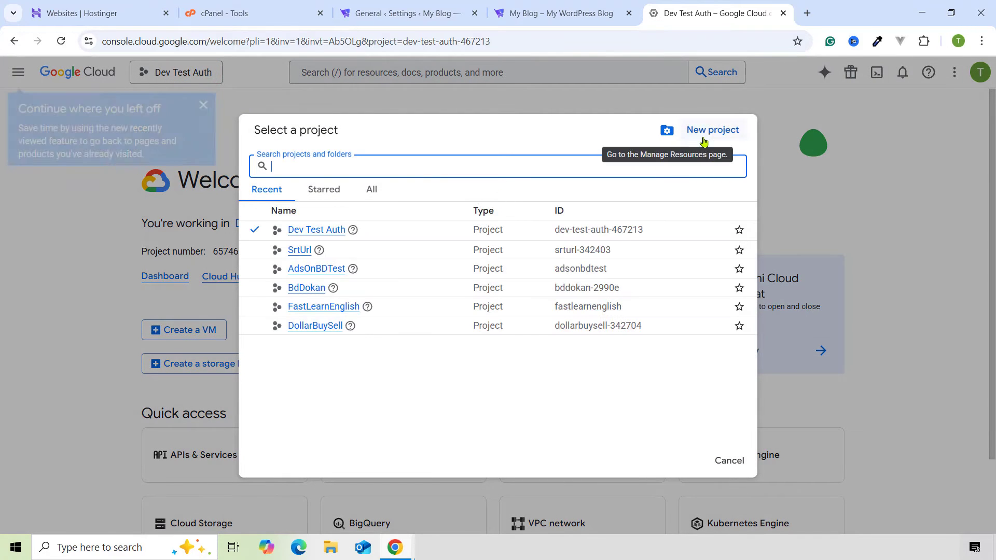
click(424, 91)
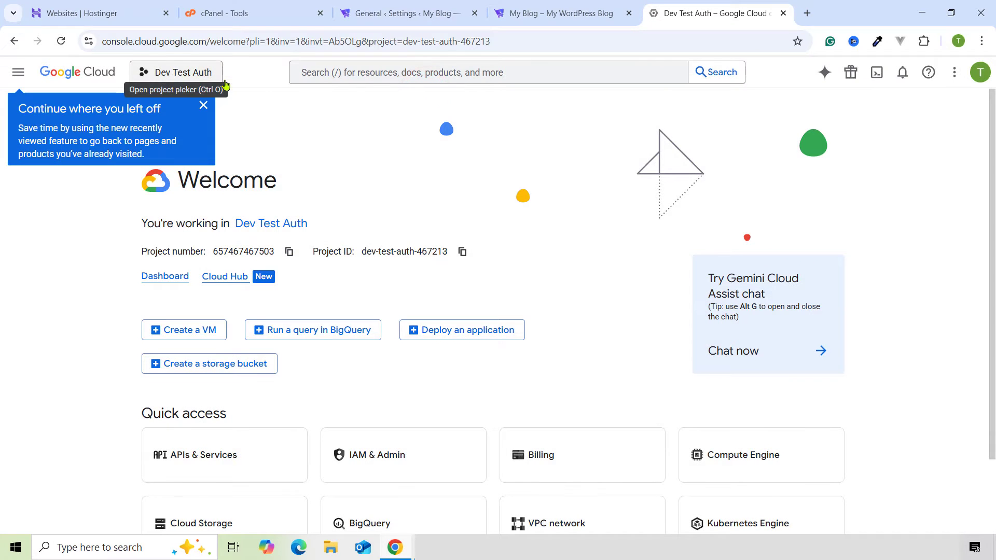
click(203, 105)
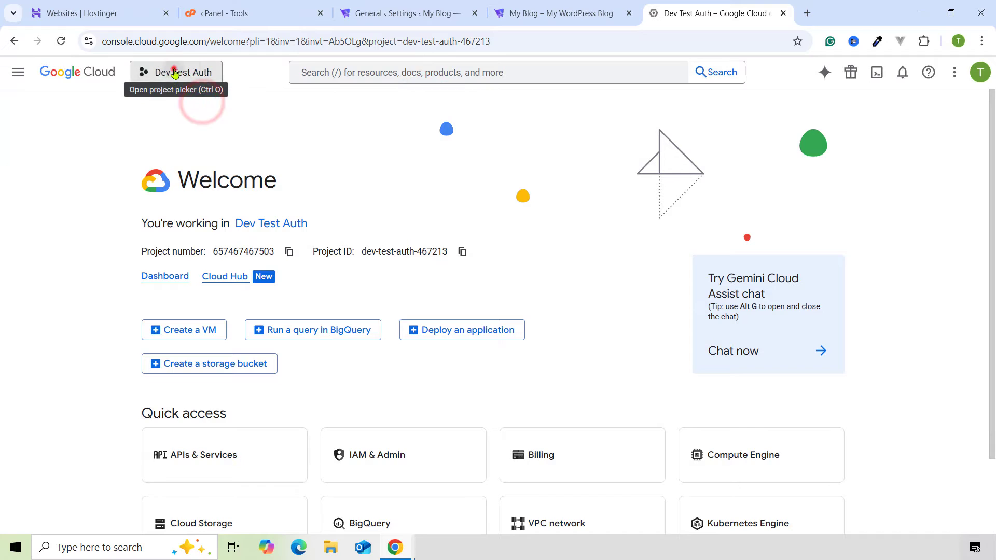
click(174, 72)
click(711, 129)
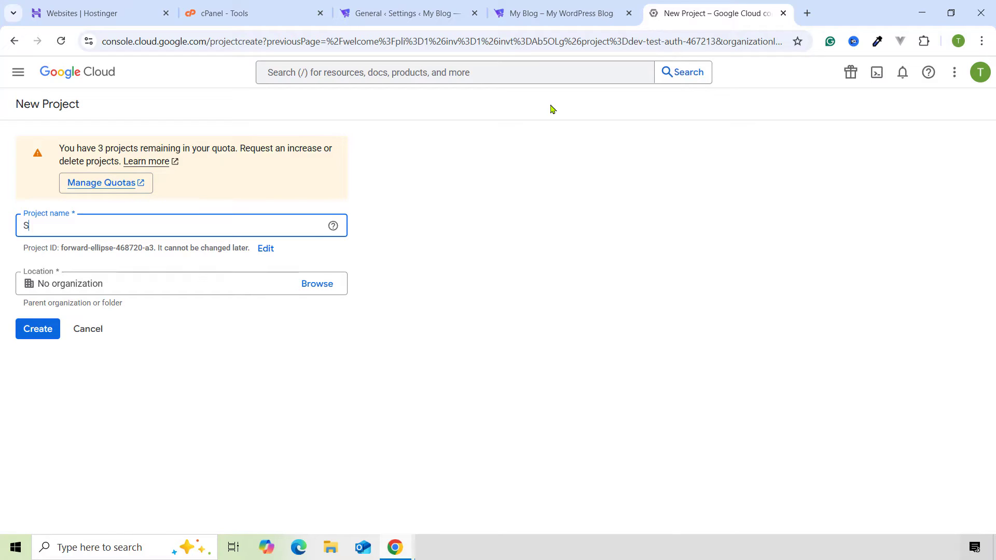
text(Tech Trigger)
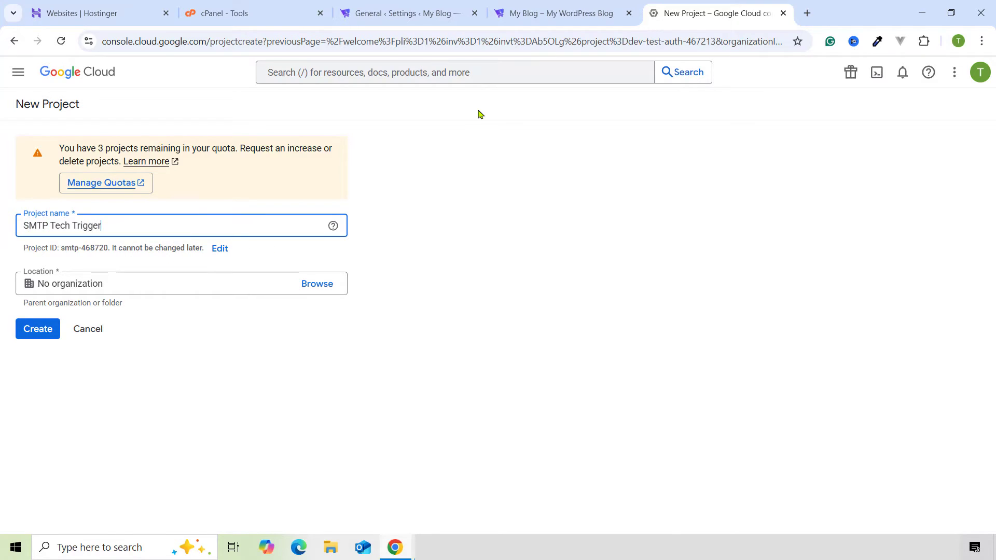
click(50, 331)
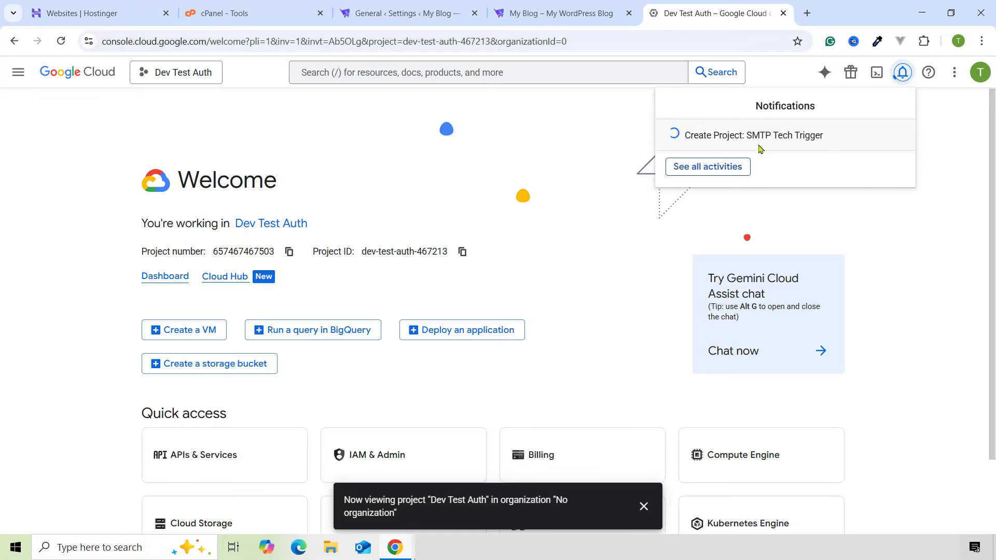
click(727, 154)
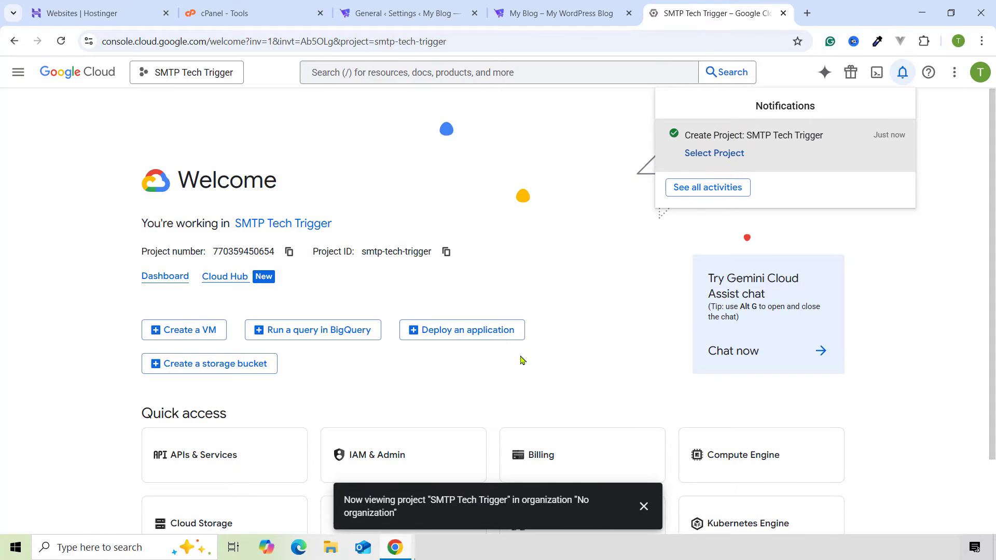
click(217, 138)
- Start the OAuth consent setup and fill App Information with the account as support email
click(16, 76)
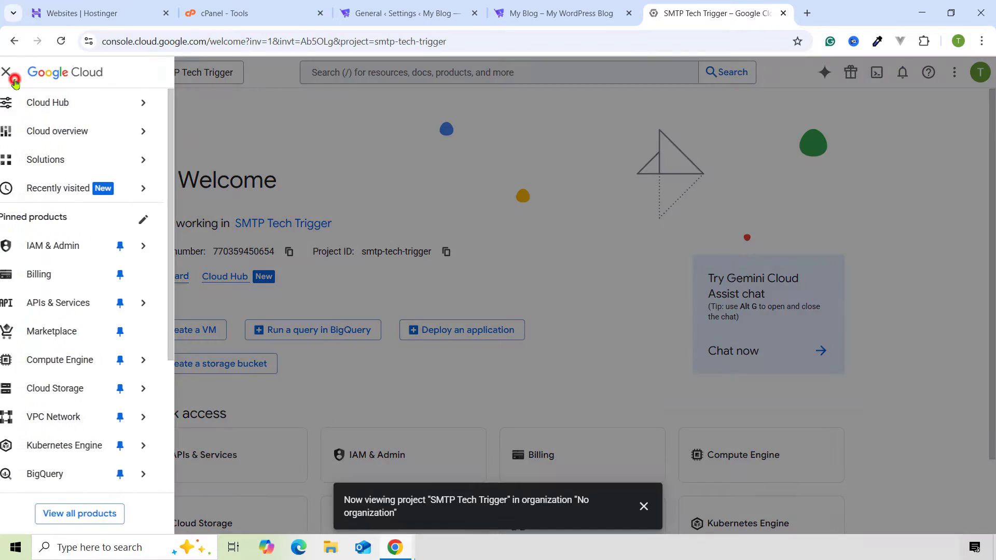
mouse_move(66, 311)
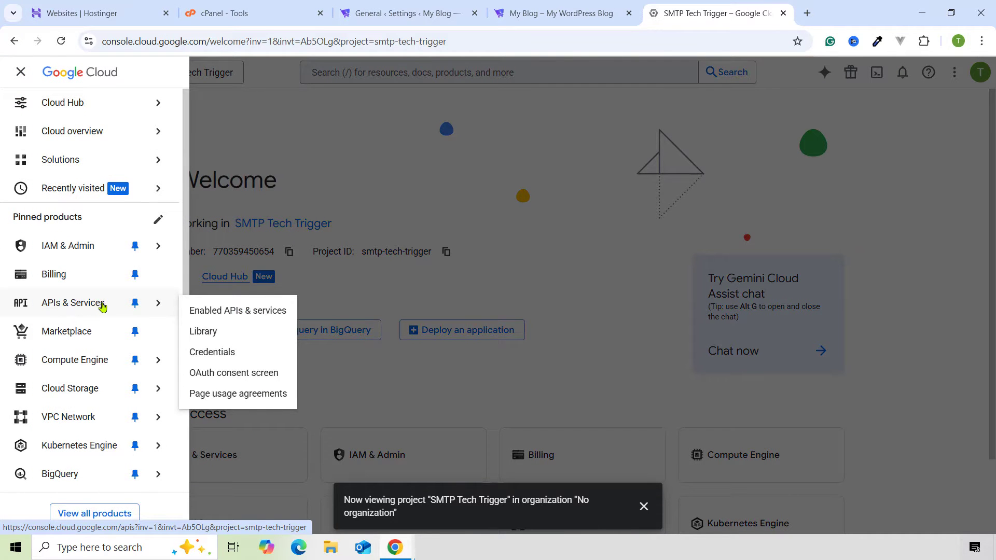
click(227, 373)
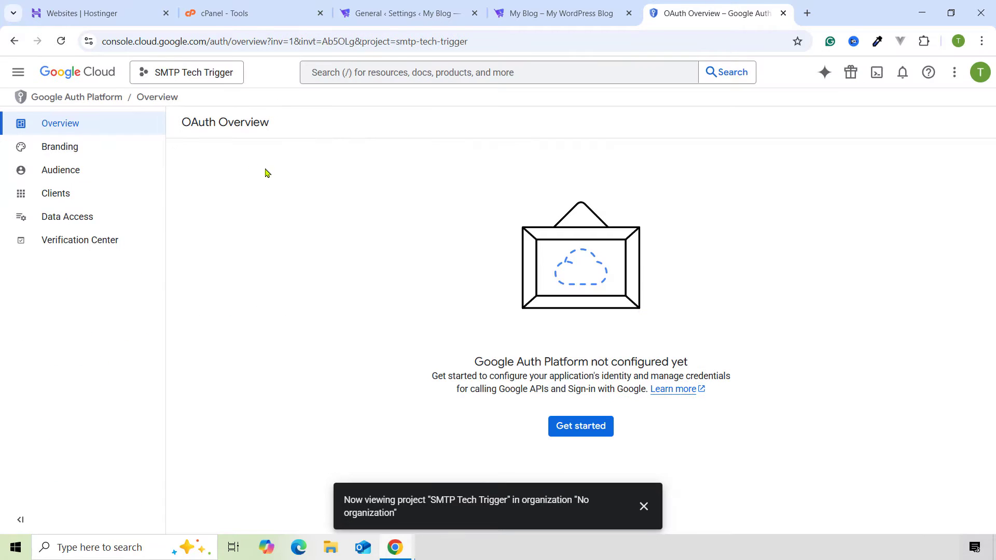
click(641, 503)
click(586, 426)
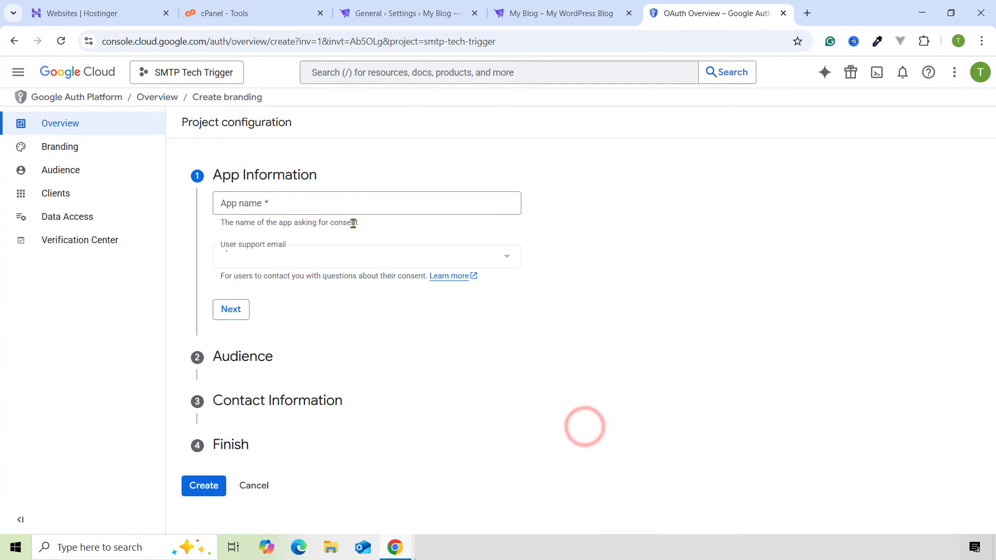
click(280, 198)
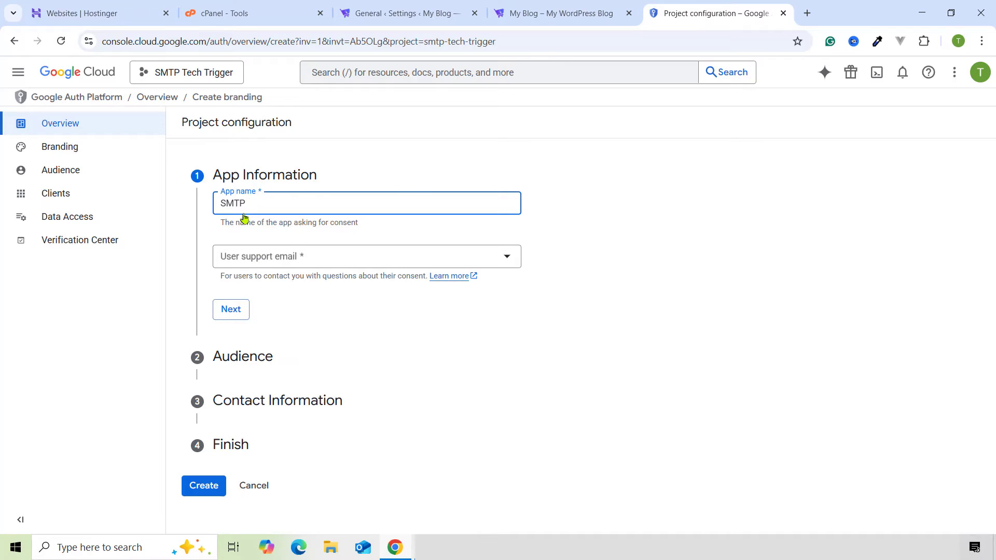
click(259, 256)
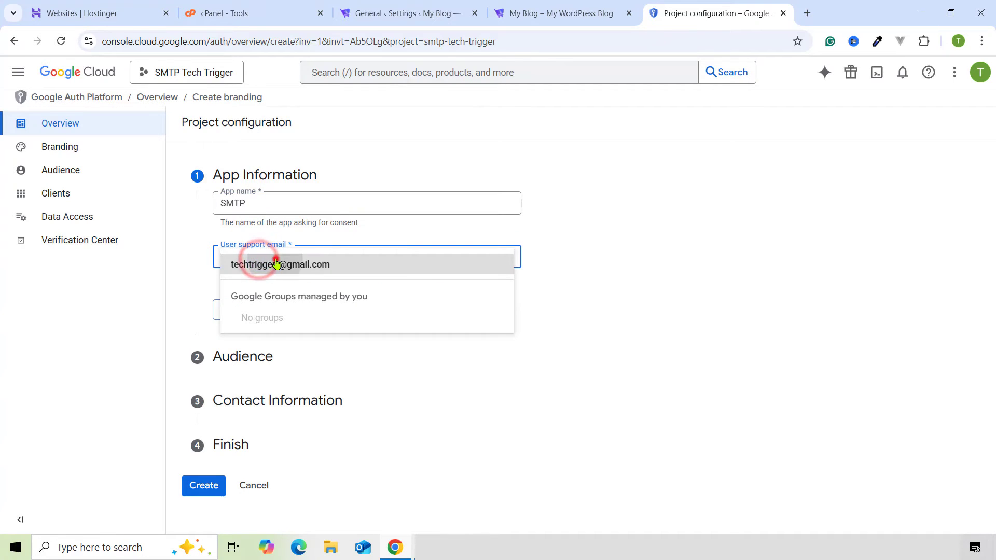
click(244, 260)
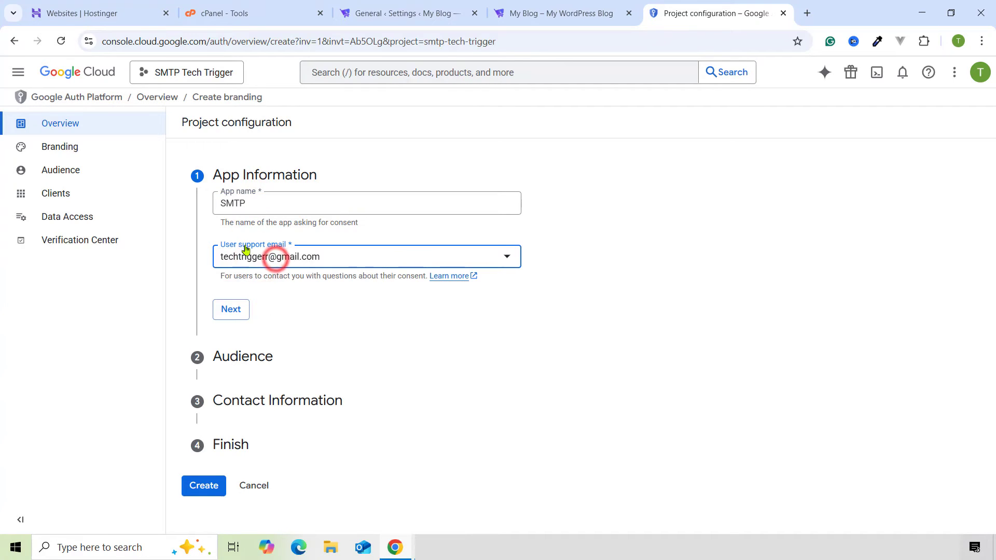
click(238, 306)
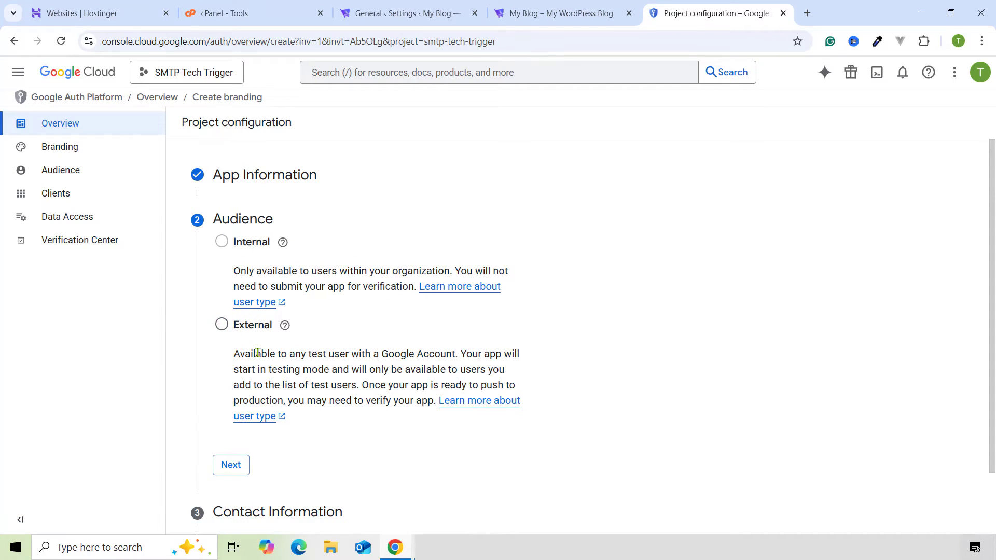
- Set the audience to External and paste the account's email as the contact address
scroll(257, 353, down, 1)
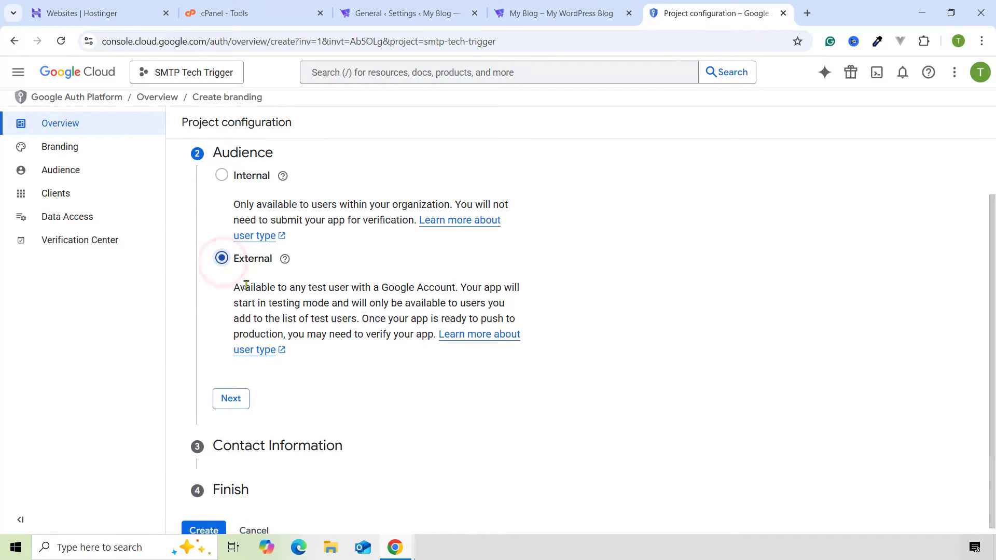
click(224, 390)
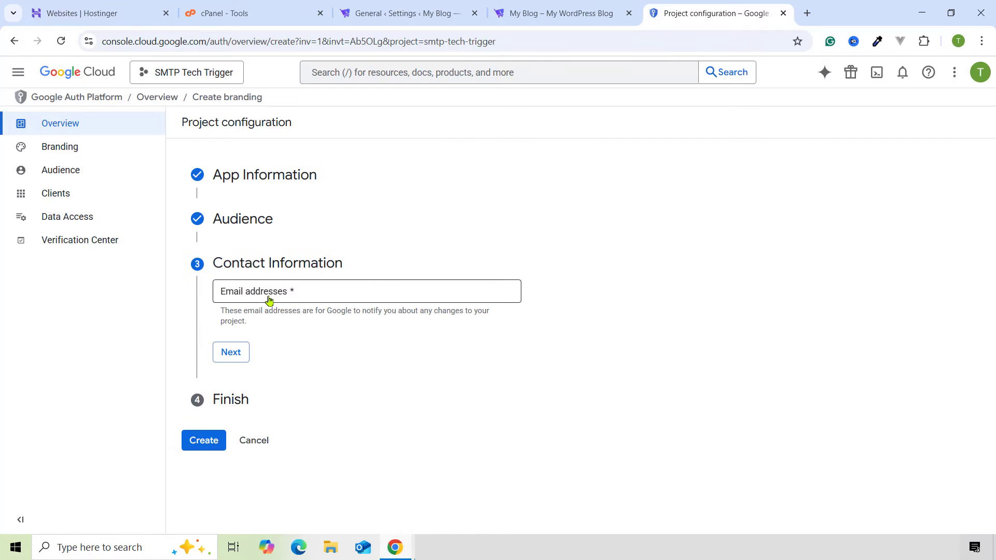
click(261, 289)
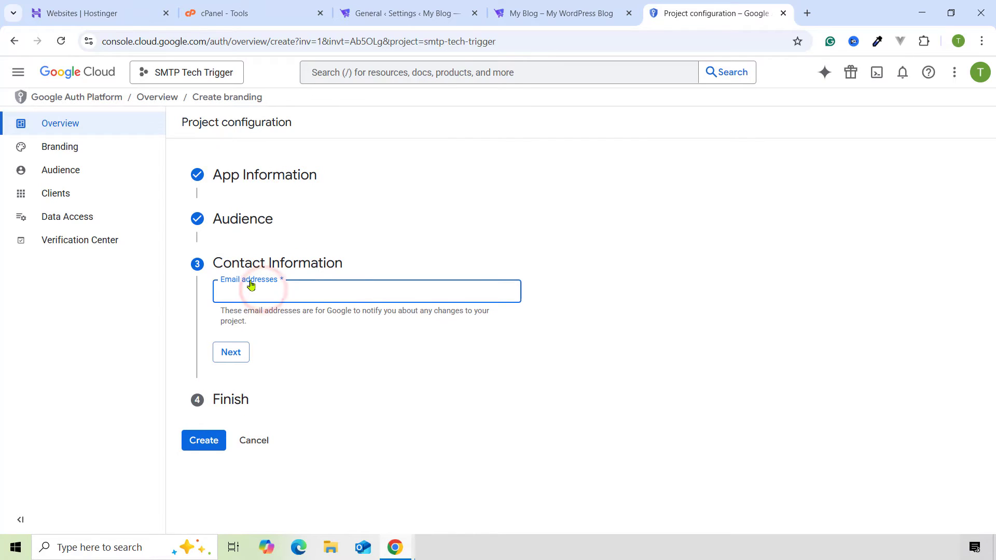
click(979, 74)
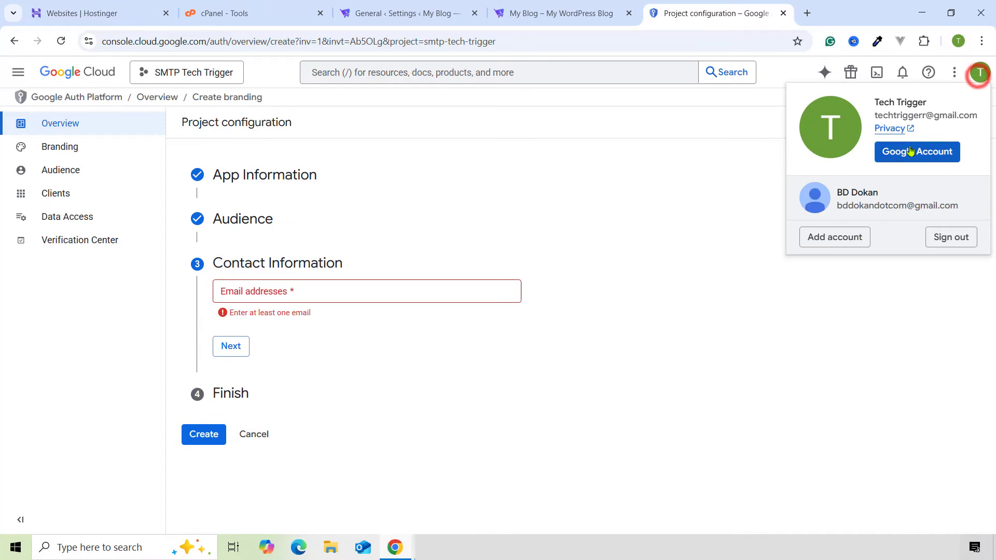
triple_click(935, 115)
click(374, 289)
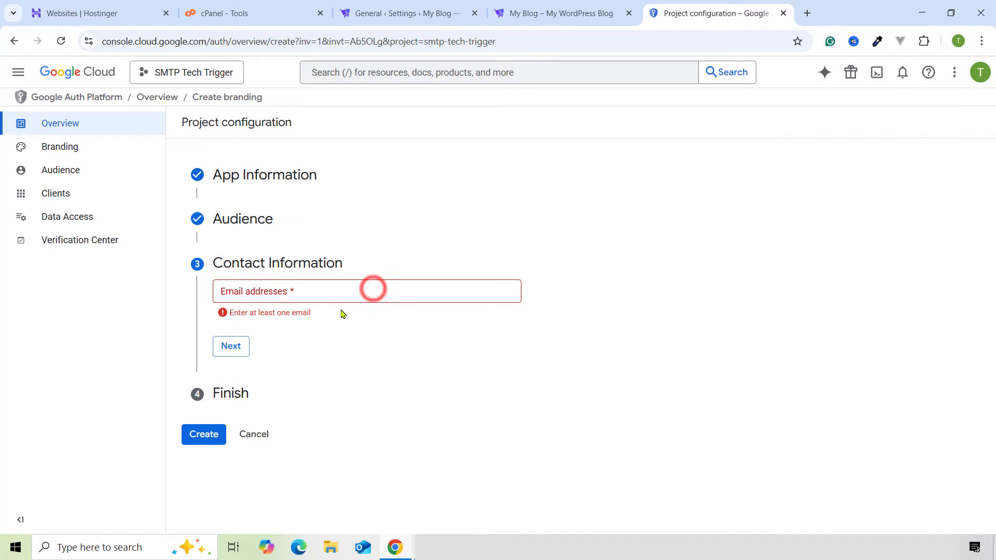
click(328, 295)
key(ctrl+v)
click(231, 348)
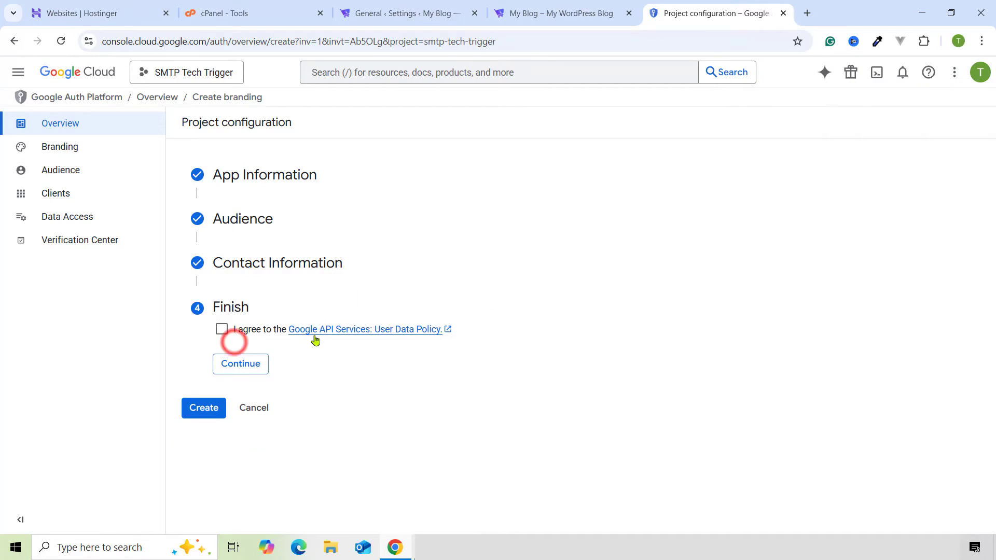
- Agree to the Google API User Data Policy and create the configuration
click(222, 329)
click(229, 364)
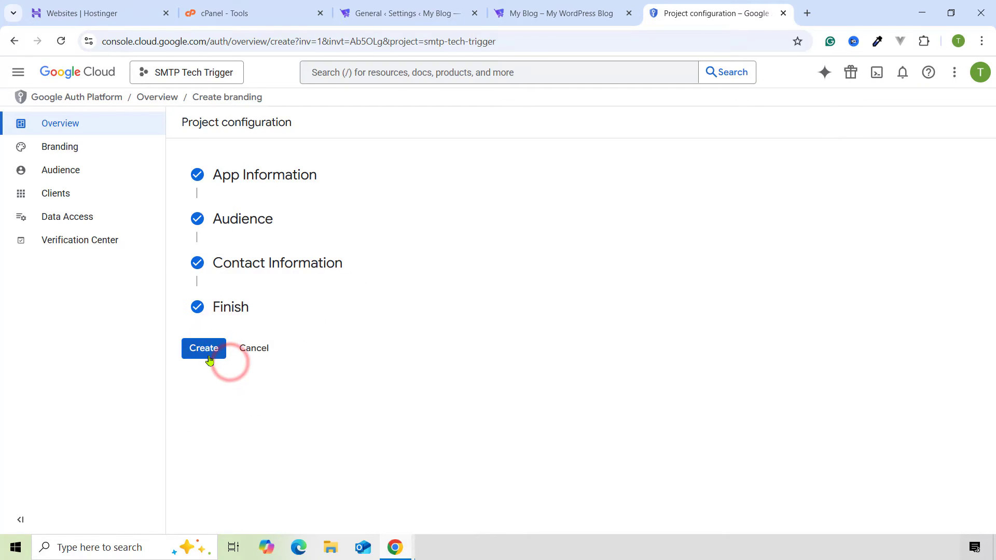
click(209, 358)
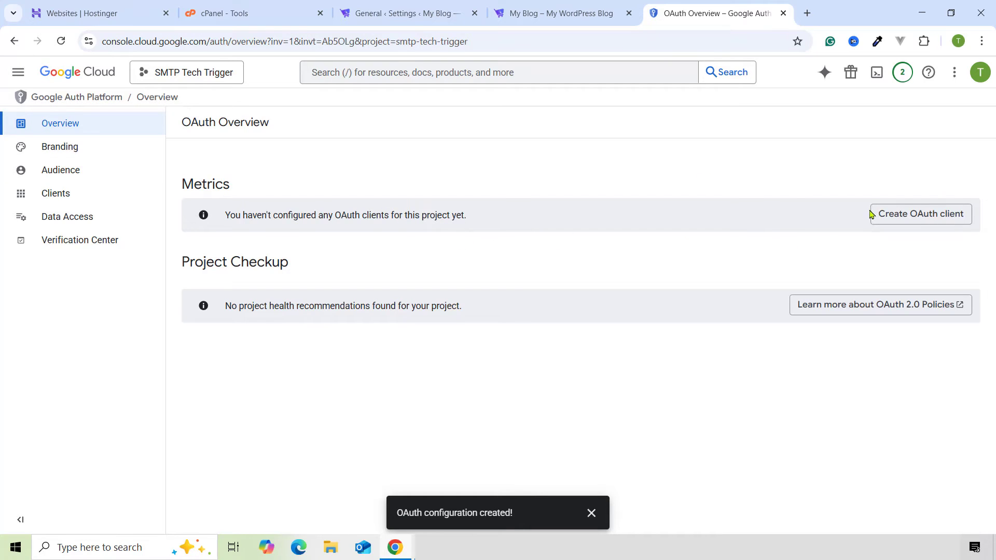
- Start a Web application OAuth client and rename it 'SMTP'
click(902, 218)
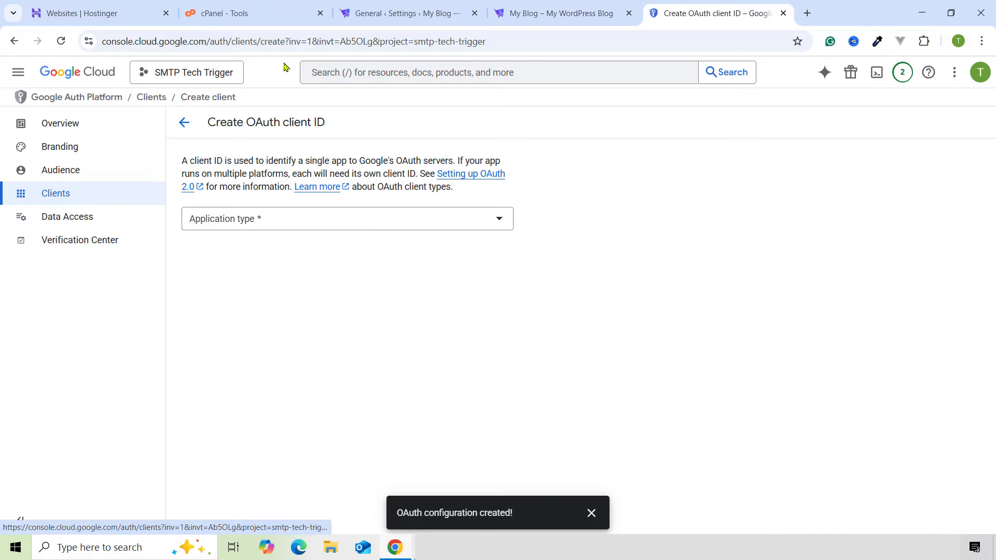
click(253, 223)
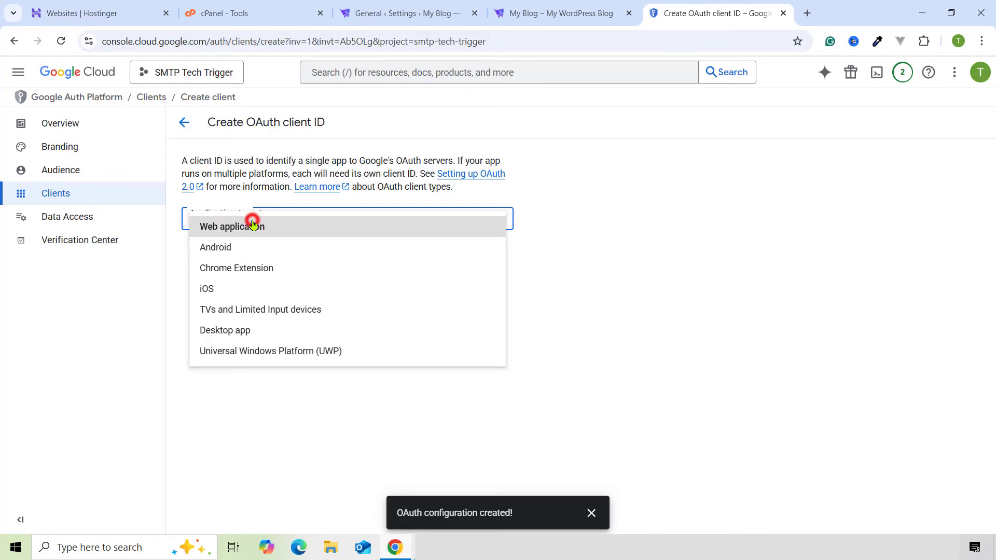
click(236, 224)
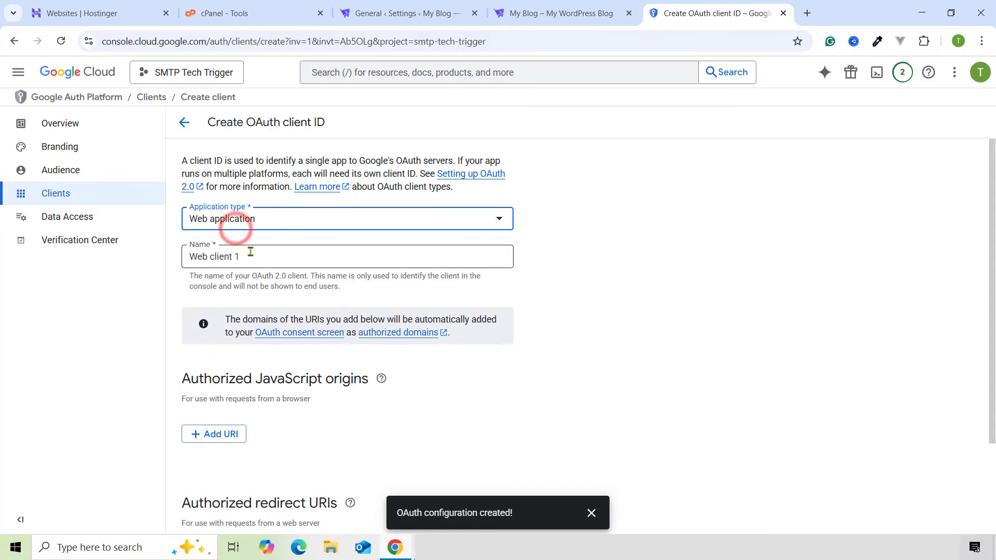
scroll(236, 223, down, 1)
click(242, 205)
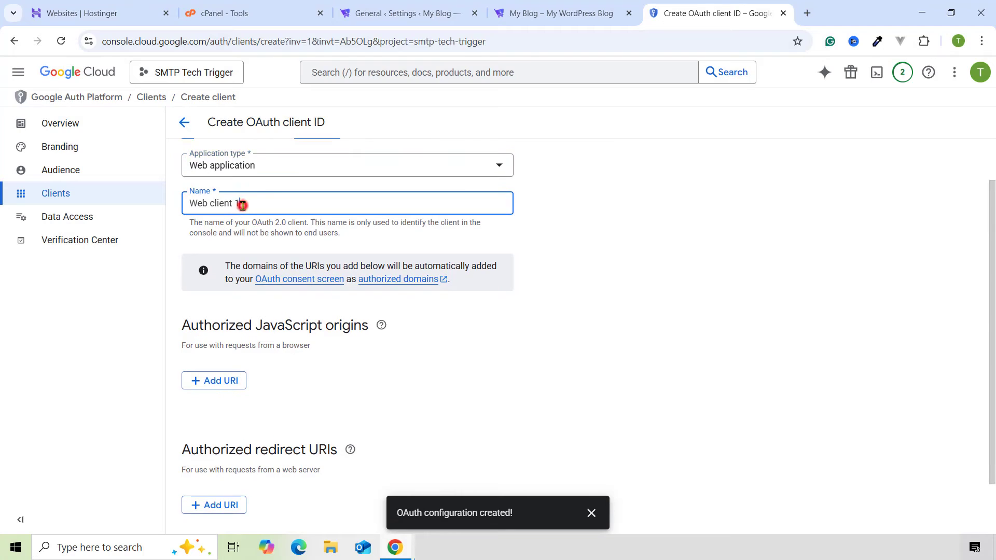
triple_click(271, 197)
text(SMTP)
- Add an empty authorized redirect URI entry to the SMTP client form
scroll(254, 285, down, 1)
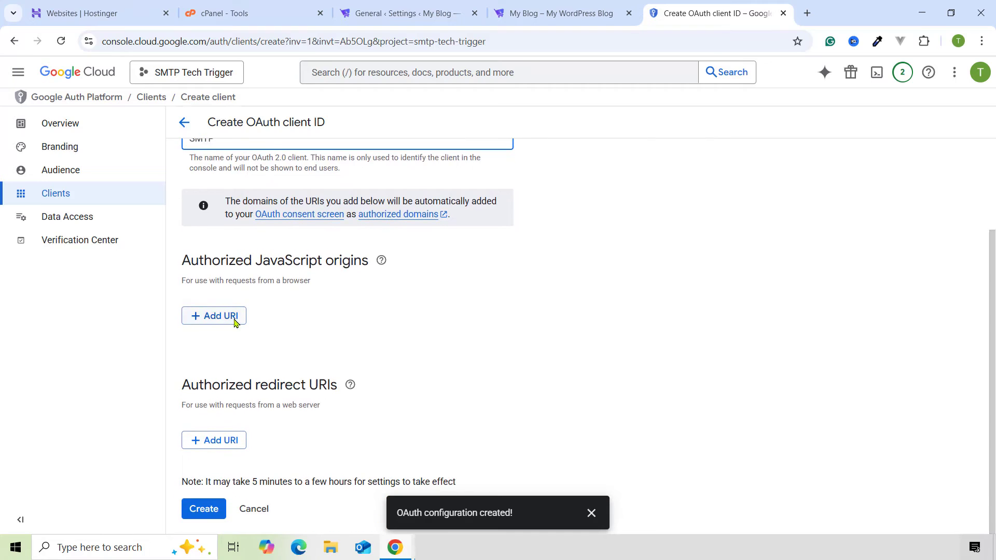
triple_click(222, 384)
click(275, 386)
click(229, 441)
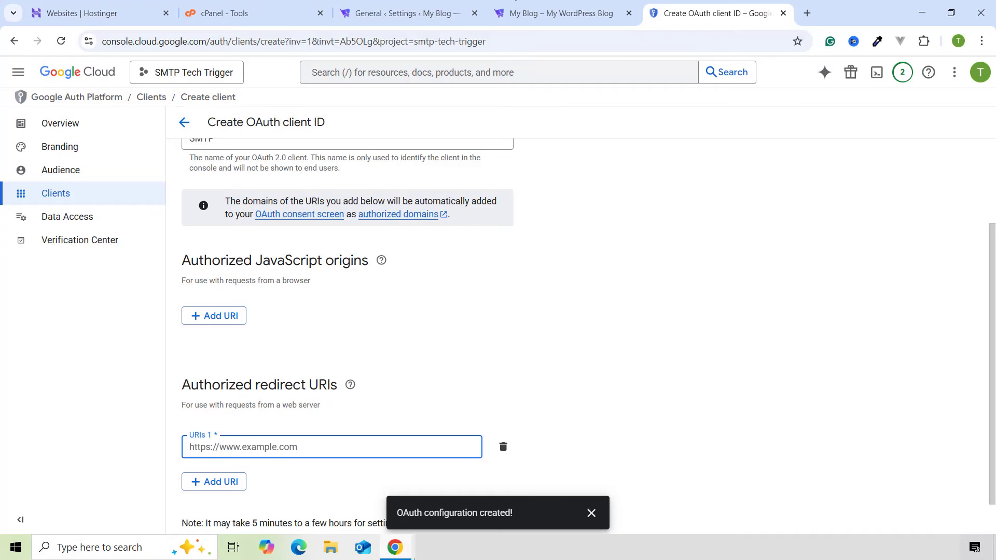
click(407, 13)
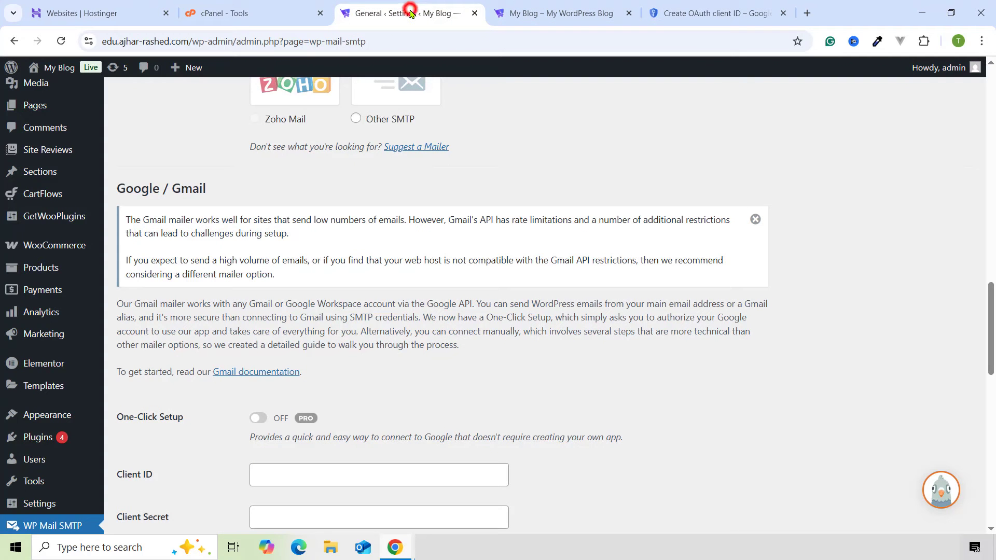
click(524, 17)
click(409, 13)
scroll(139, 310, down, 1)
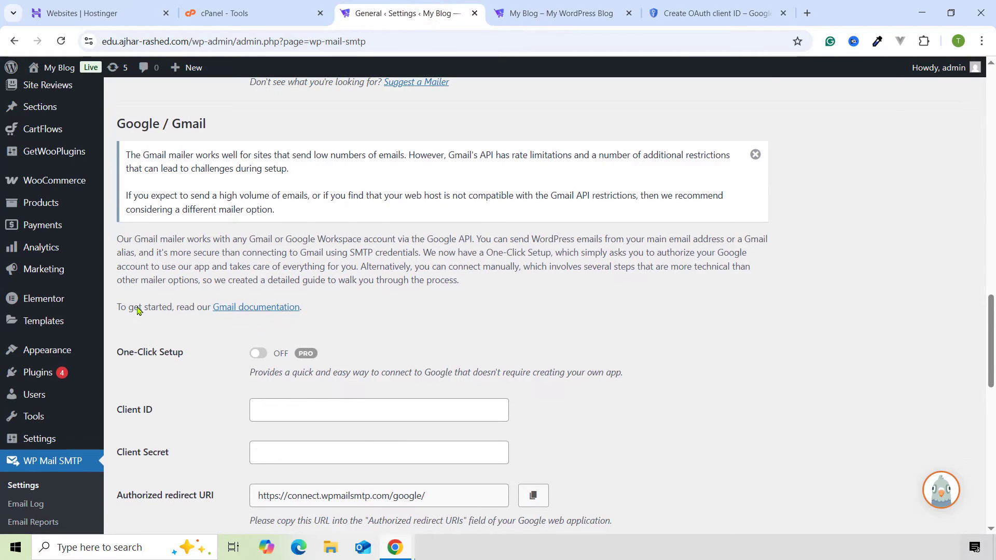
scroll(196, 338, down, 5)
scroll(271, 296, up, 1)
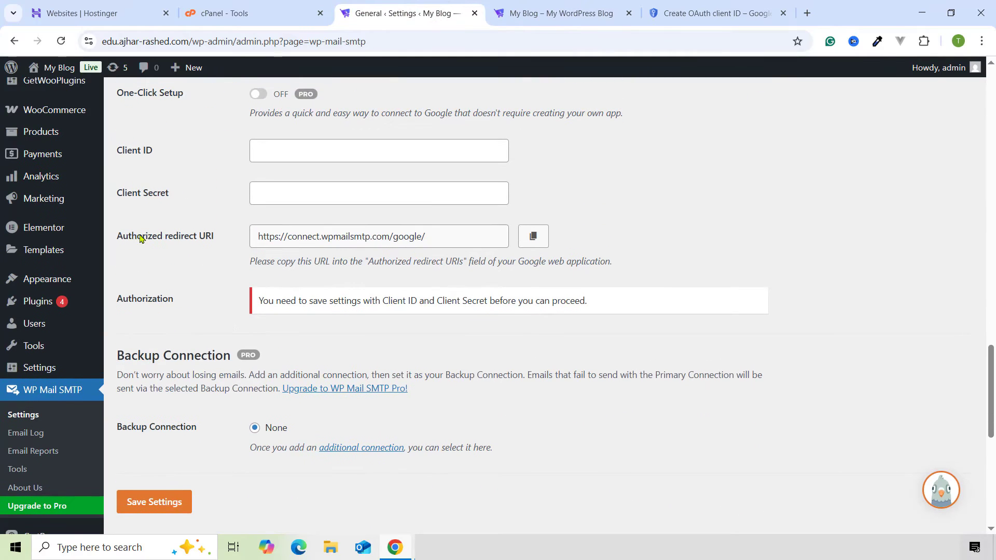
click(530, 236)
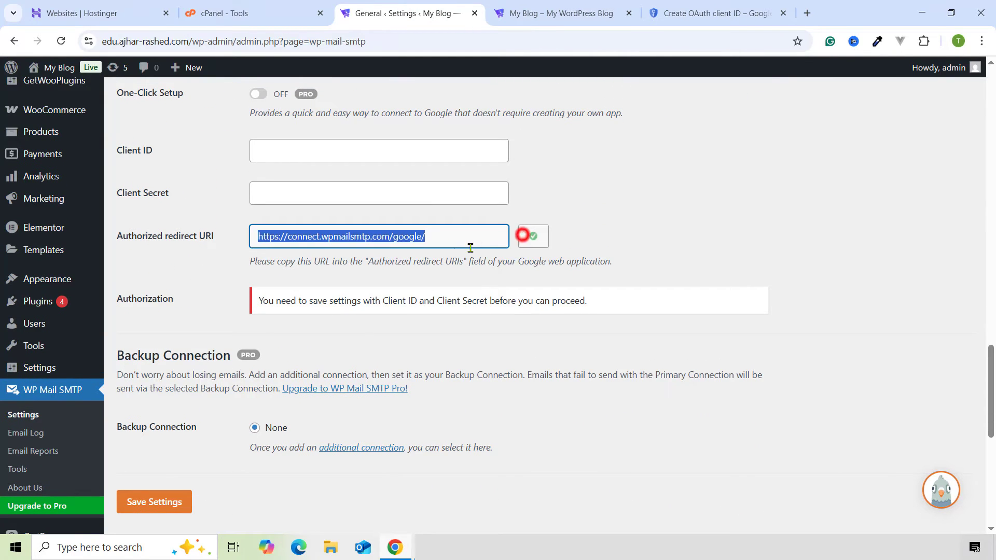
click(675, 6)
scroll(278, 395, down, 1)
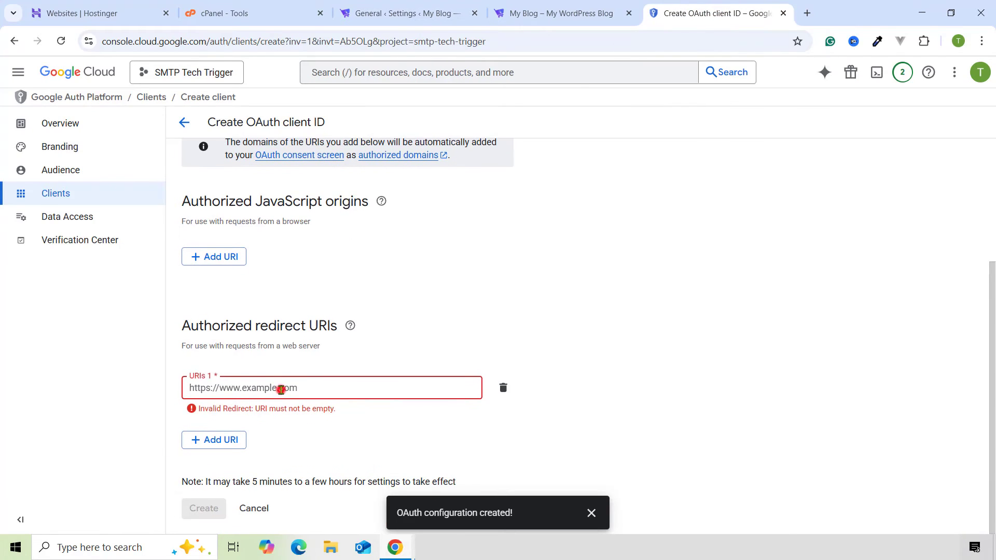
- Paste the redirect URI into URIs 1 and create the SMTP OAuth client
click(280, 389)
key(ctrl+v)
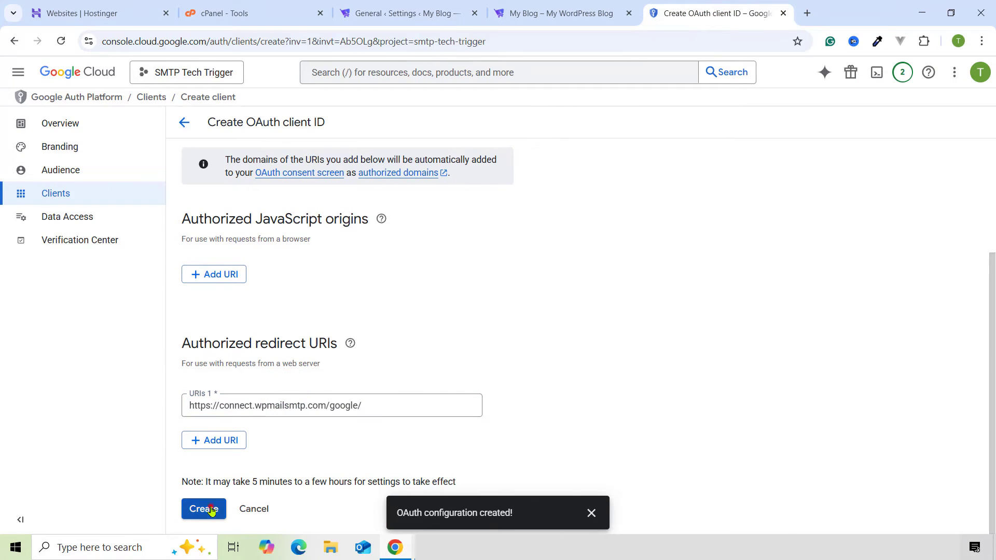
click(209, 510)
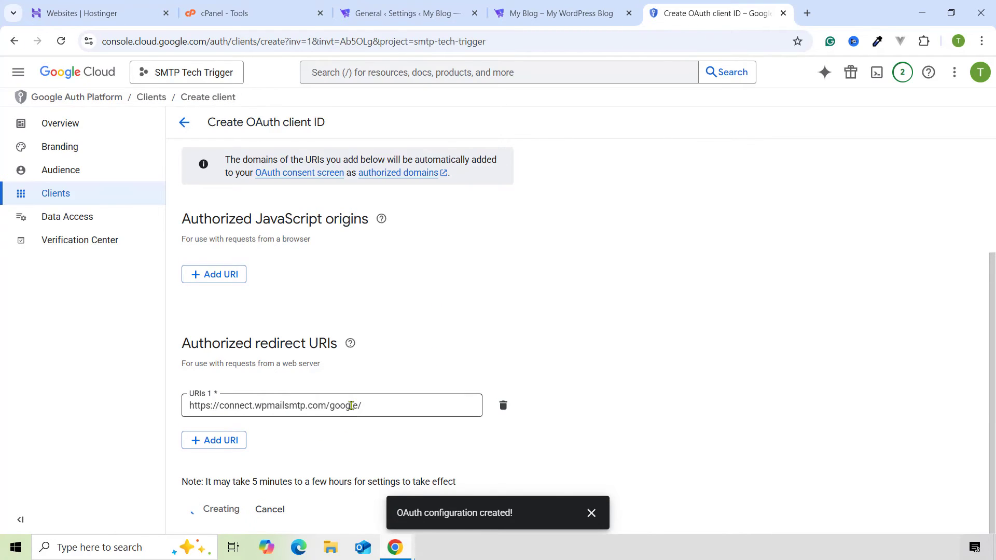
scroll(487, 311, down, 1)
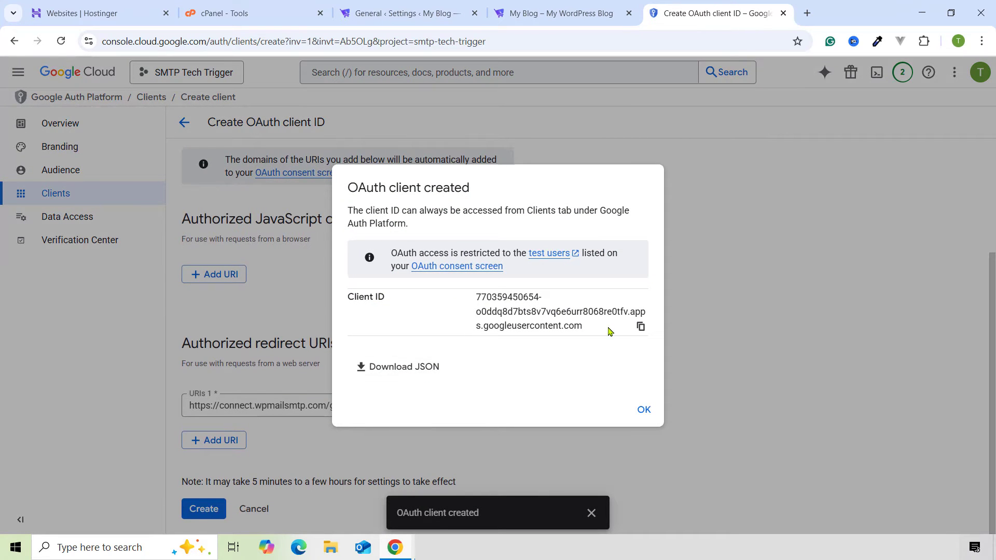
- Copy the new Client ID into WP Mail SMTP's Client ID field
click(640, 326)
click(553, 5)
click(374, 13)
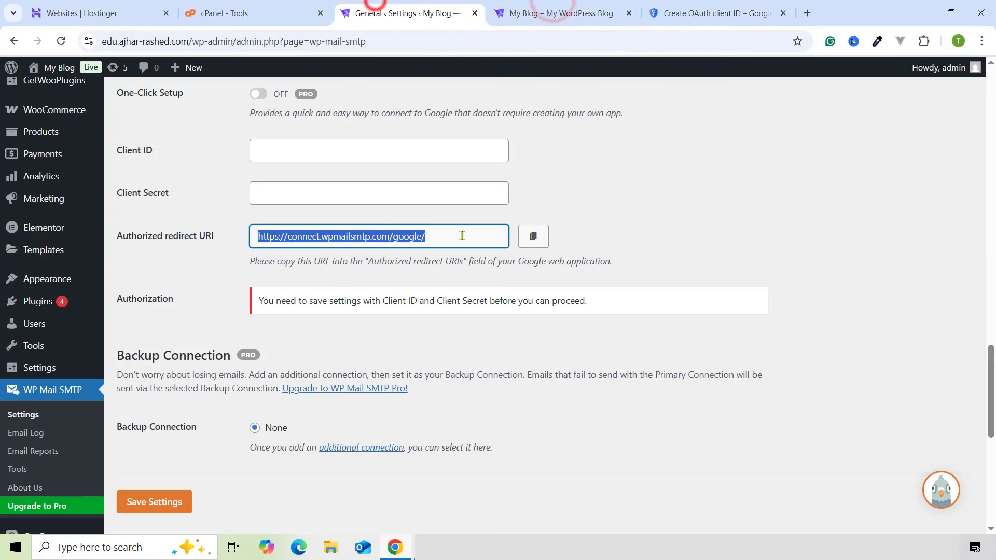
click(199, 190)
click(331, 141)
key(ctrl+v)
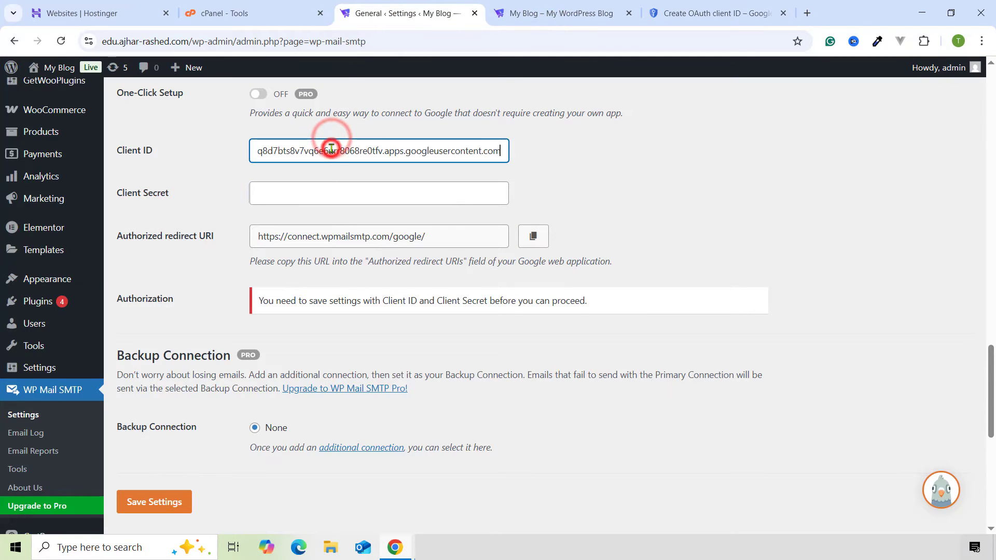
click(576, 170)
click(689, 7)
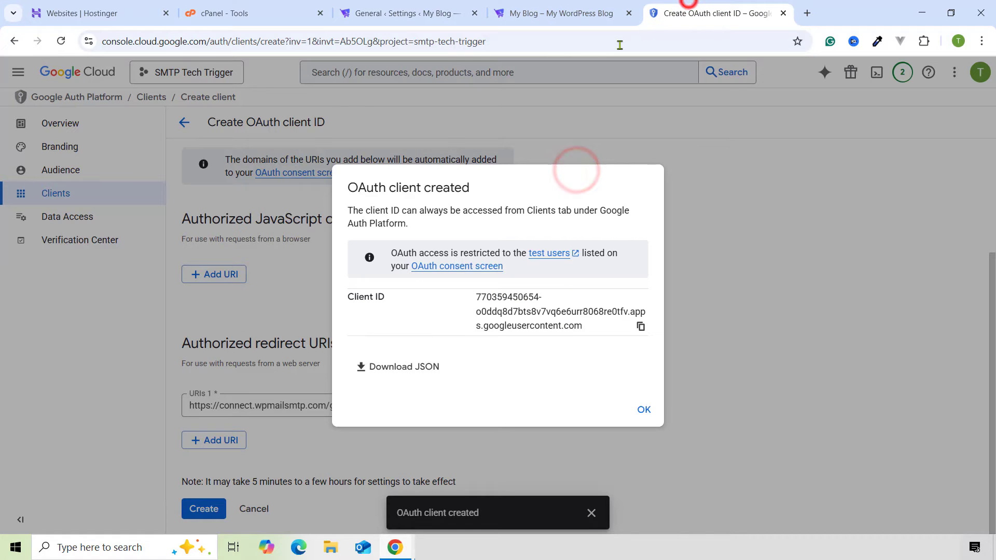
- Open the SMTP client's details and copy its client secret
click(643, 410)
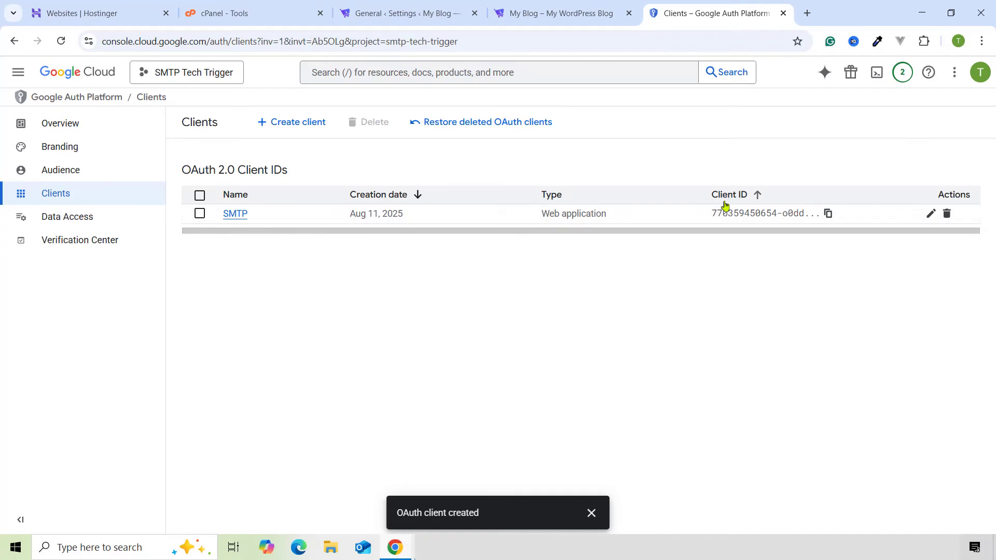
click(232, 215)
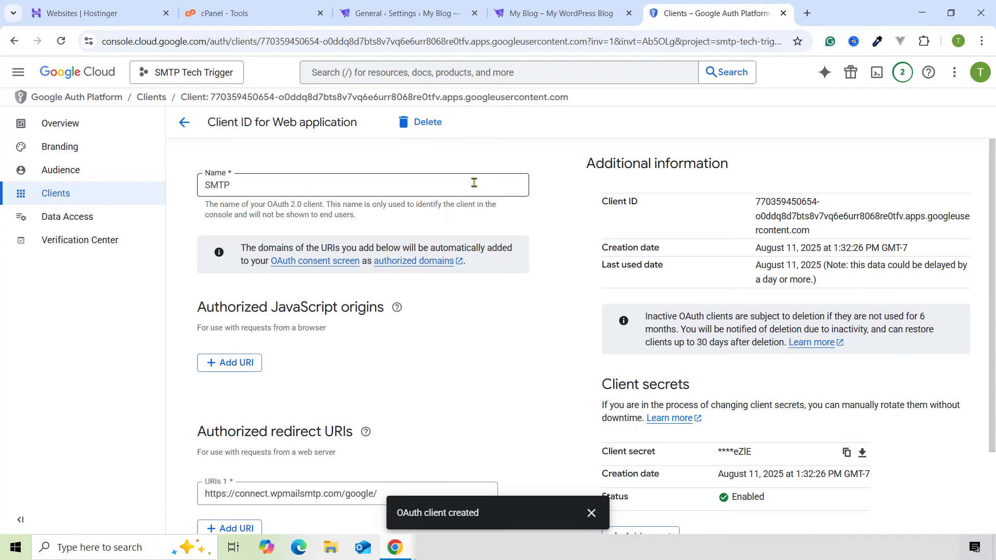
scroll(607, 311, down, 2)
drag(608, 280, 701, 286)
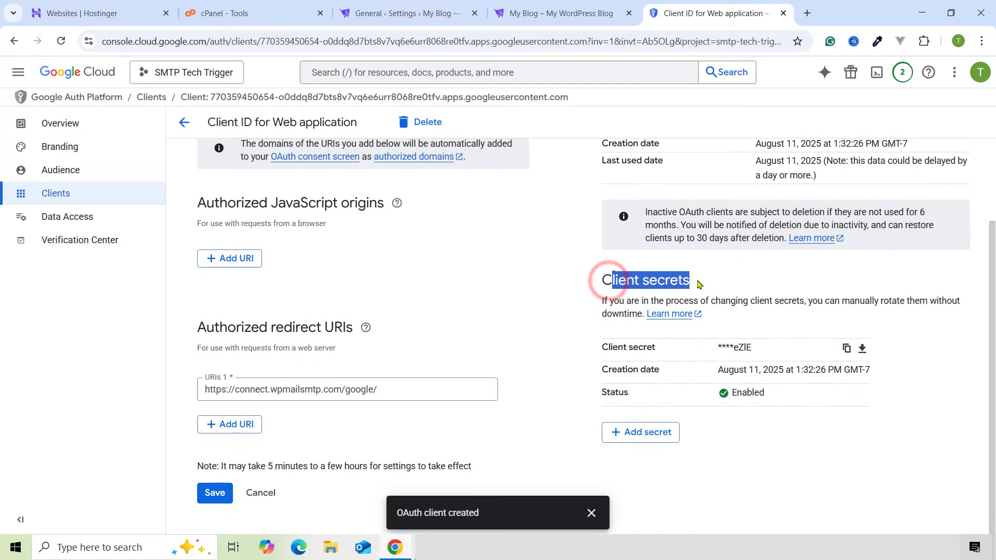
click(815, 307)
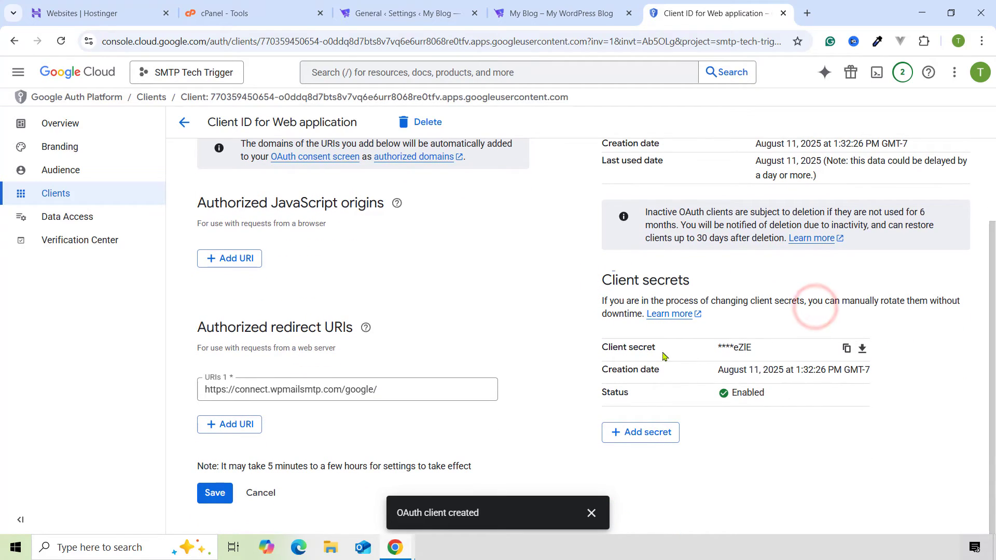
click(847, 349)
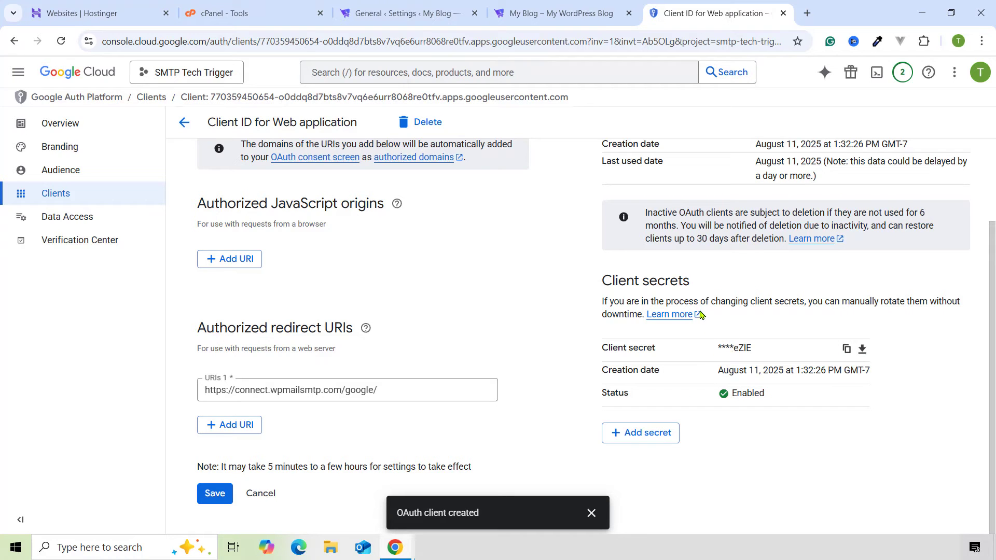
- Paste the secret into WP Mail SMTP's Client Secret field and save the settings
click(544, 11)
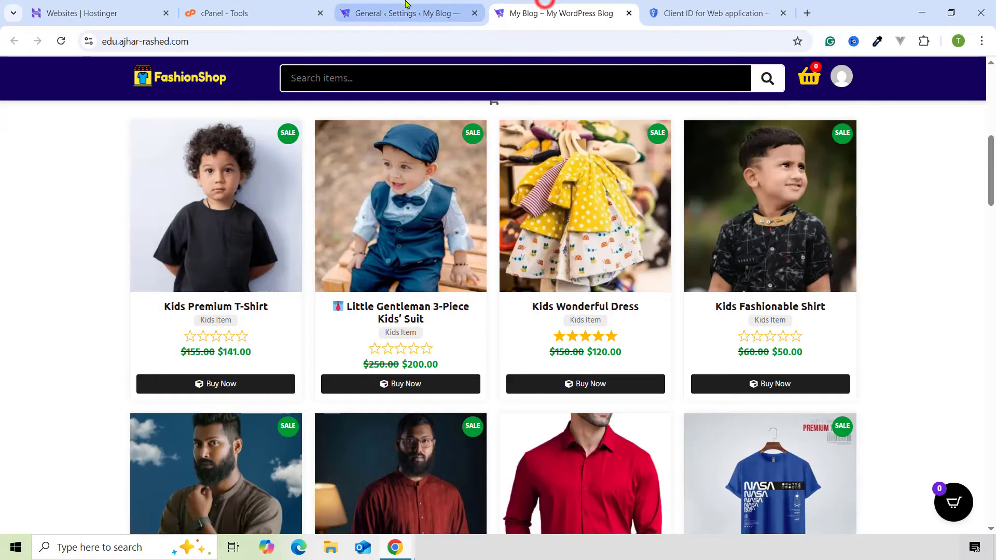
click(404, 10)
click(338, 190)
key(ctrl+v)
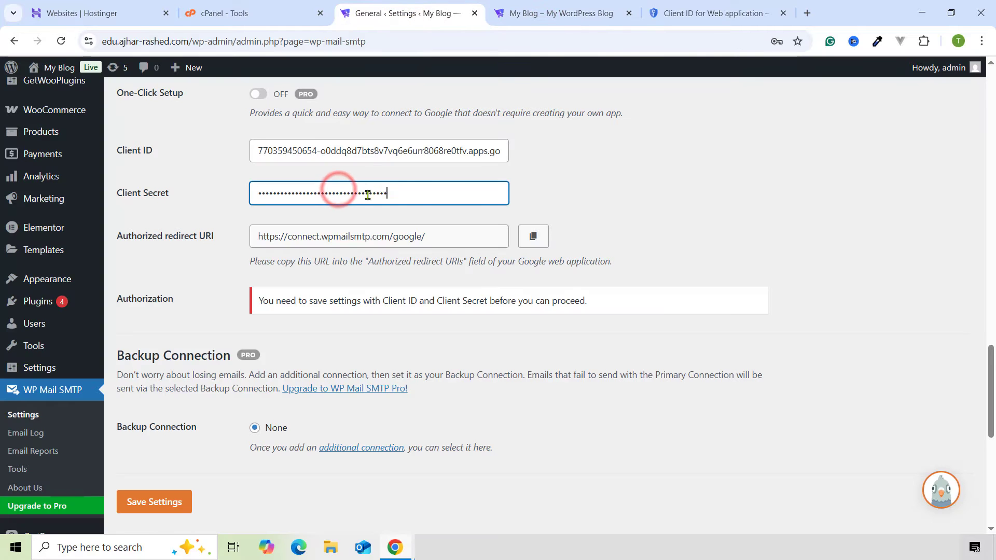
click(167, 501)
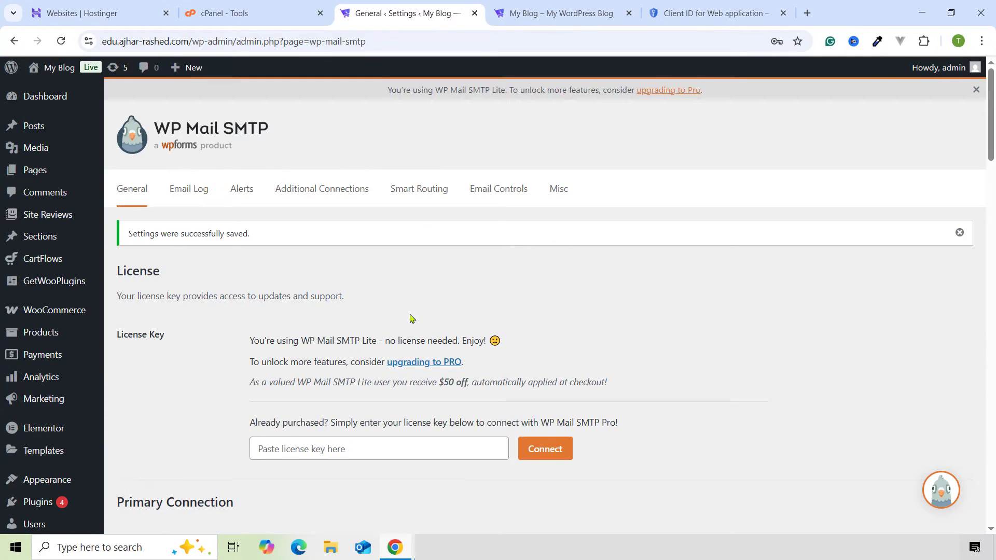
- Try authorizing WP Mail SMTP with the Google account, which fails with Access blocked (403)
scroll(410, 317, down, 10)
scroll(383, 306, down, 15)
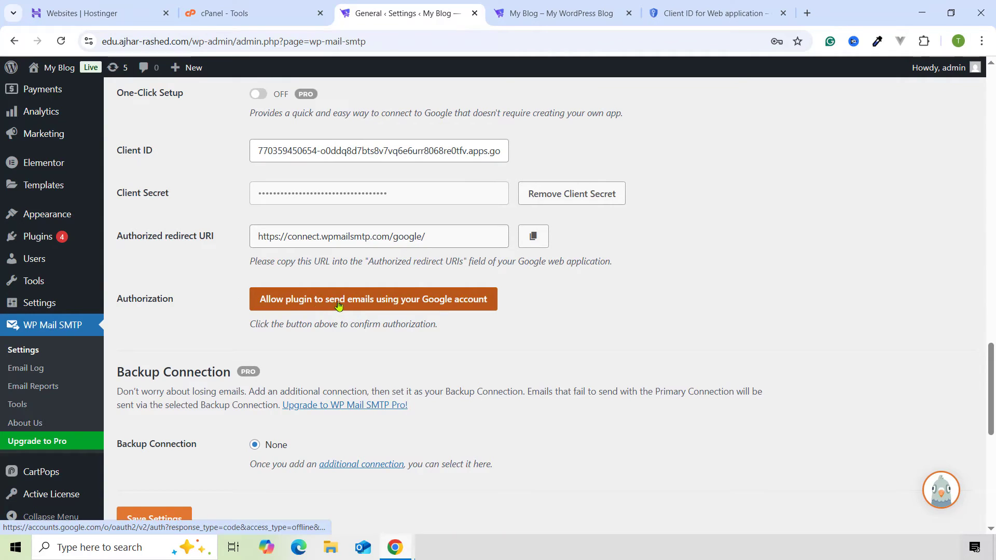
click(419, 306)
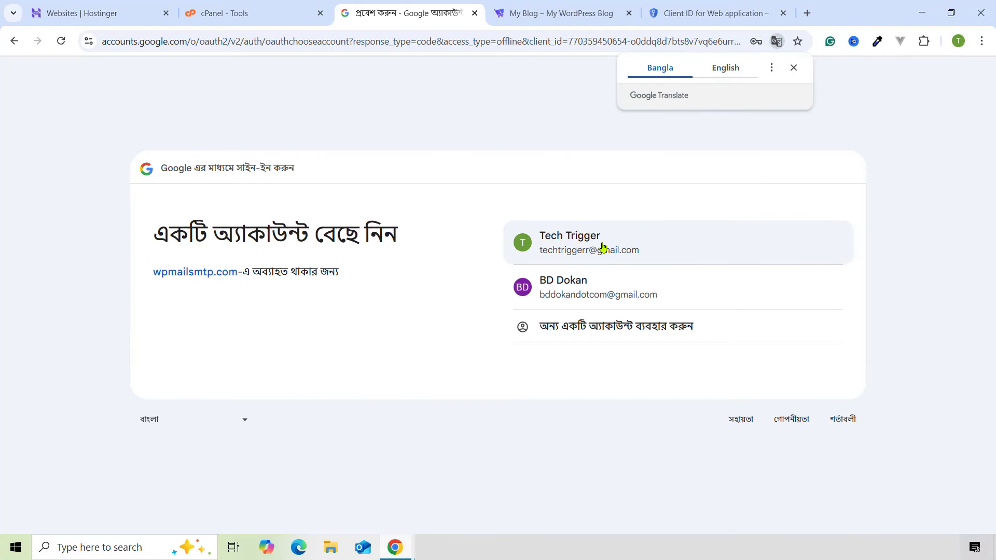
click(602, 247)
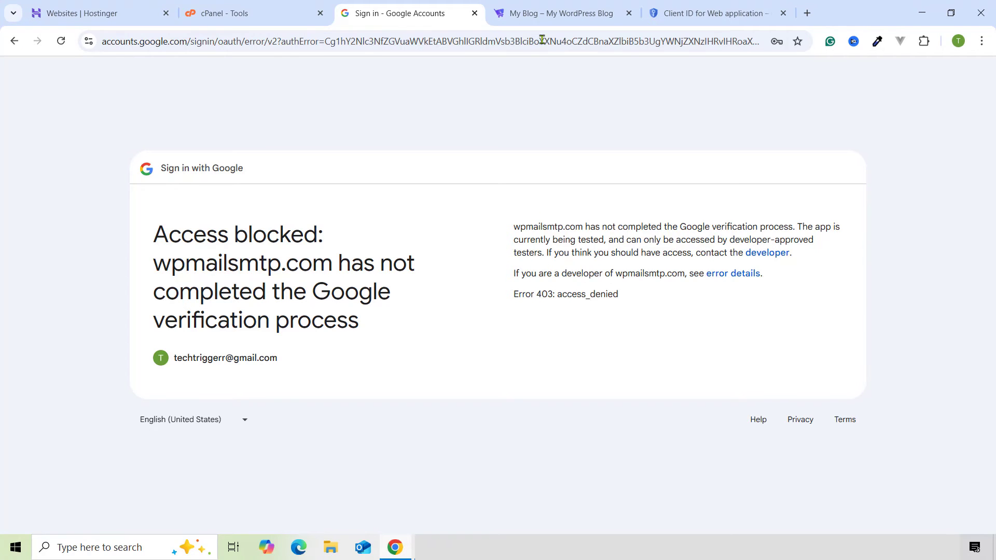
click(649, 16)
scroll(394, 289, up, 2)
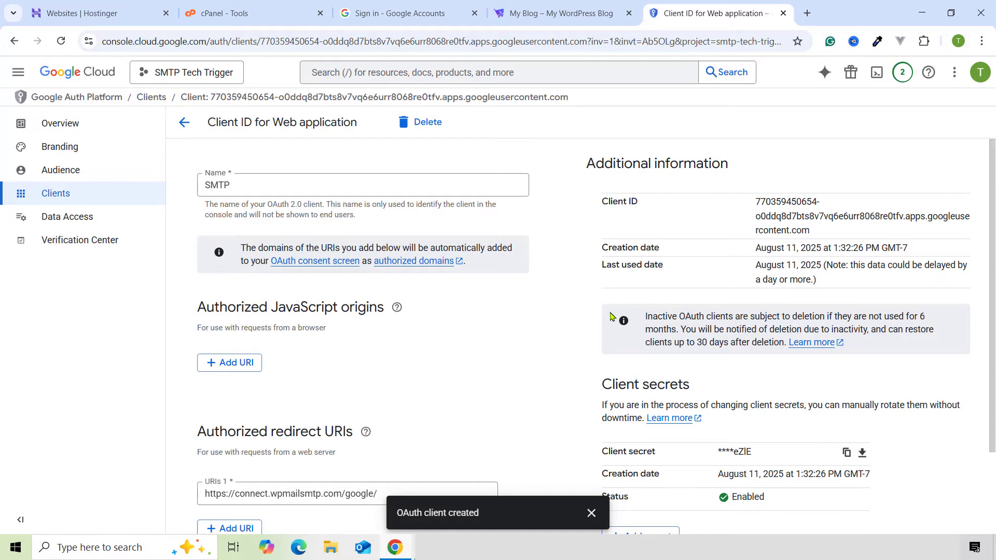
- Publish the SMTP OAuth app from Testing to In production on the Audience page
scroll(610, 316, down, 1)
scroll(363, 259, up, 1)
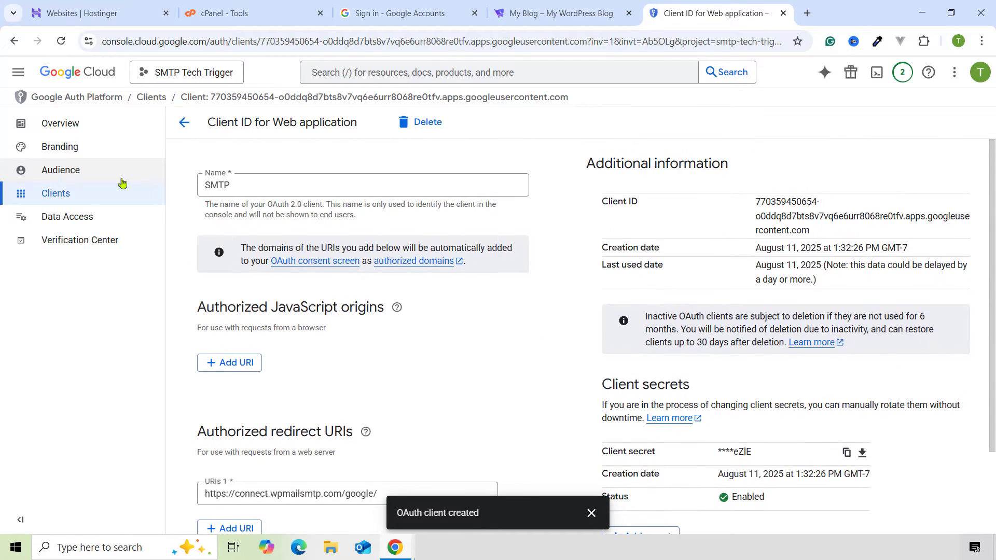
click(53, 158)
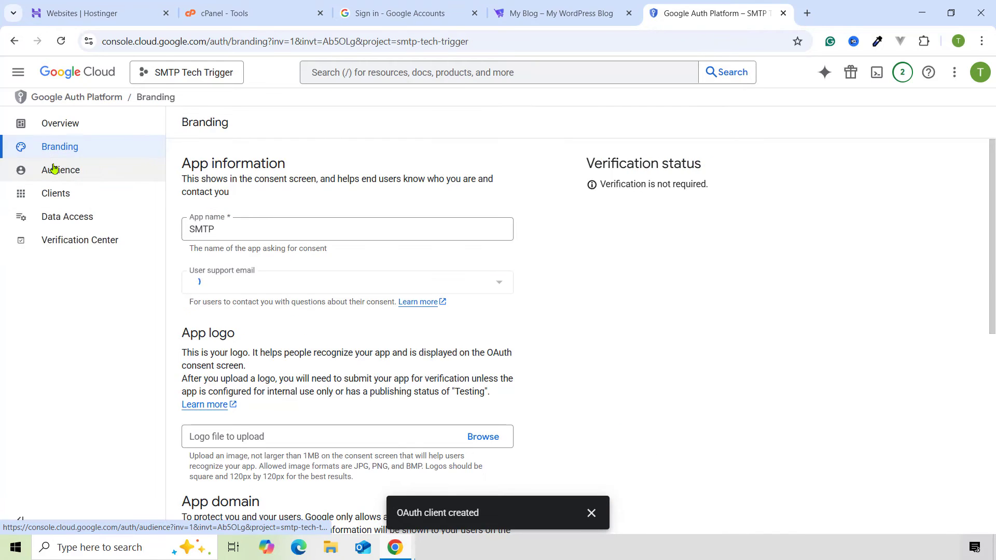
click(52, 167)
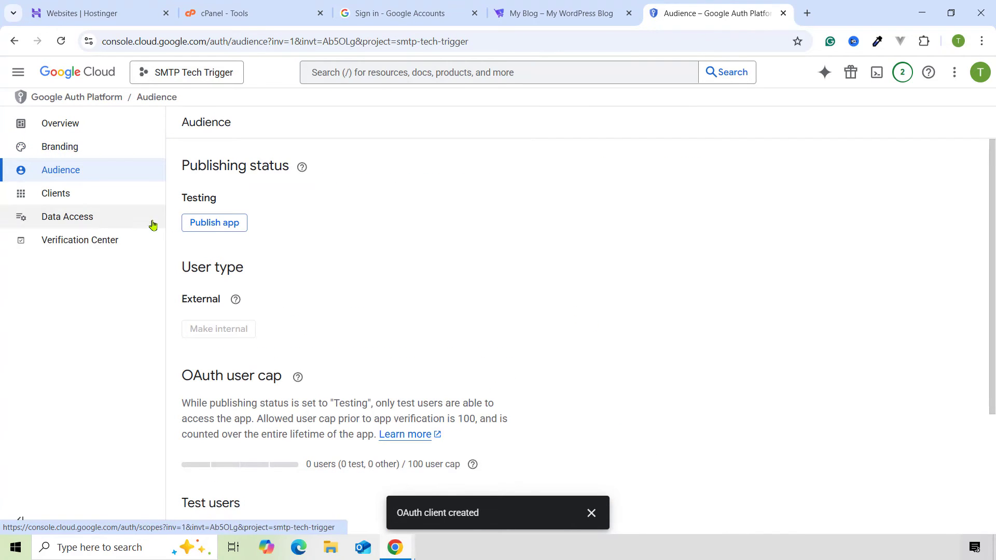
click(207, 227)
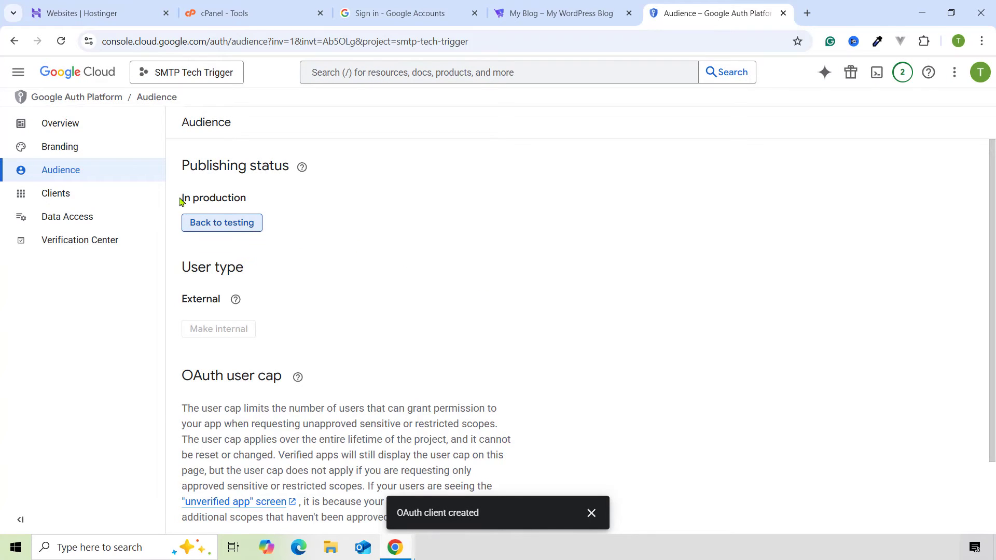
drag(181, 201, 256, 203)
click(256, 201)
scroll(284, 270, down, 2)
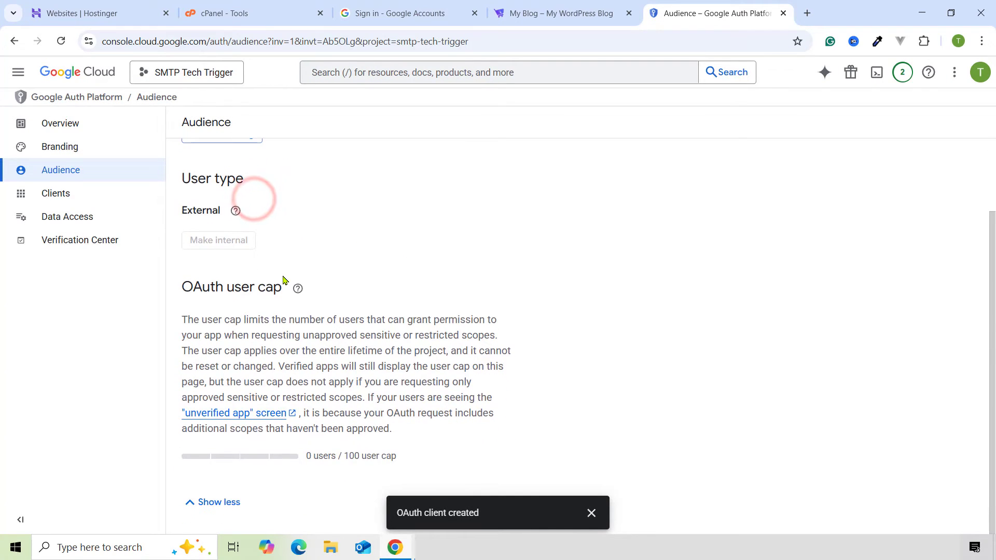
scroll(284, 280, up, 2)
double_click(226, 201)
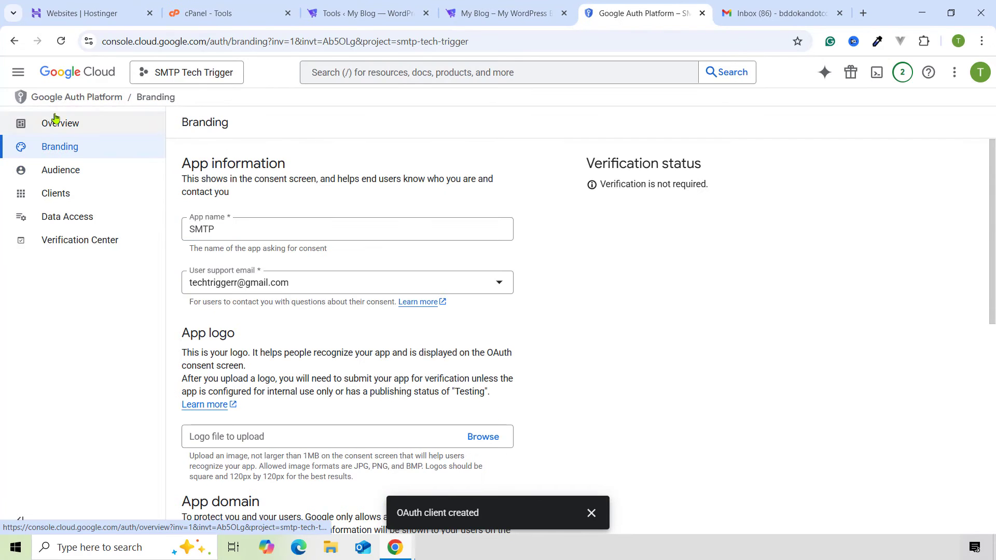
- Search the API Library for 'gmail api' and enable the Gmail API for the SMTP Tech Trigger project
click(19, 72)
mouse_move(57, 308)
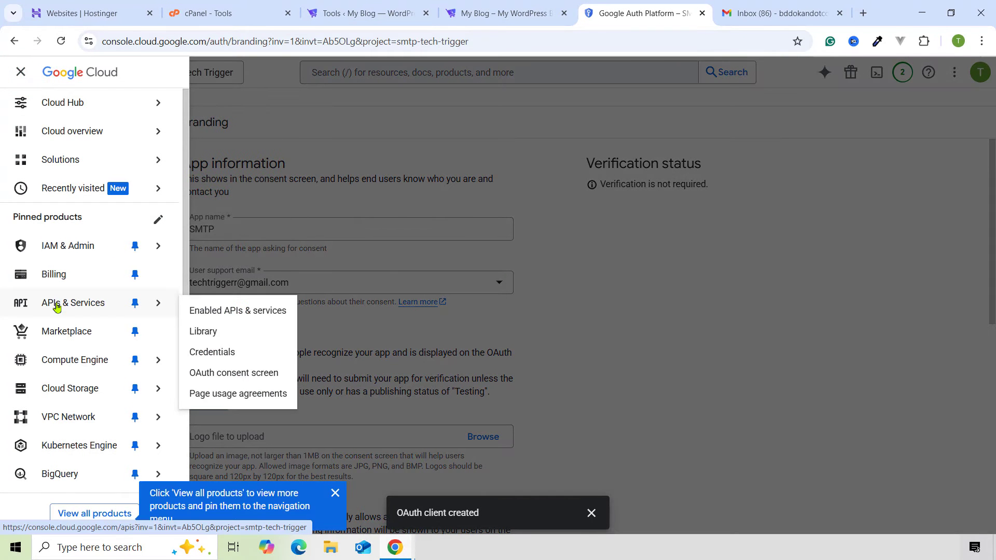
click(217, 334)
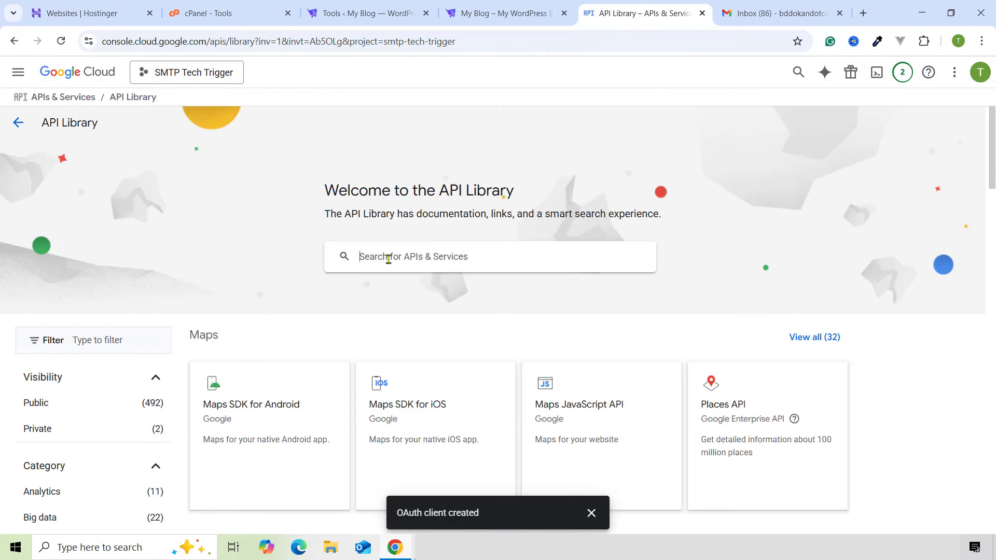
click(388, 259)
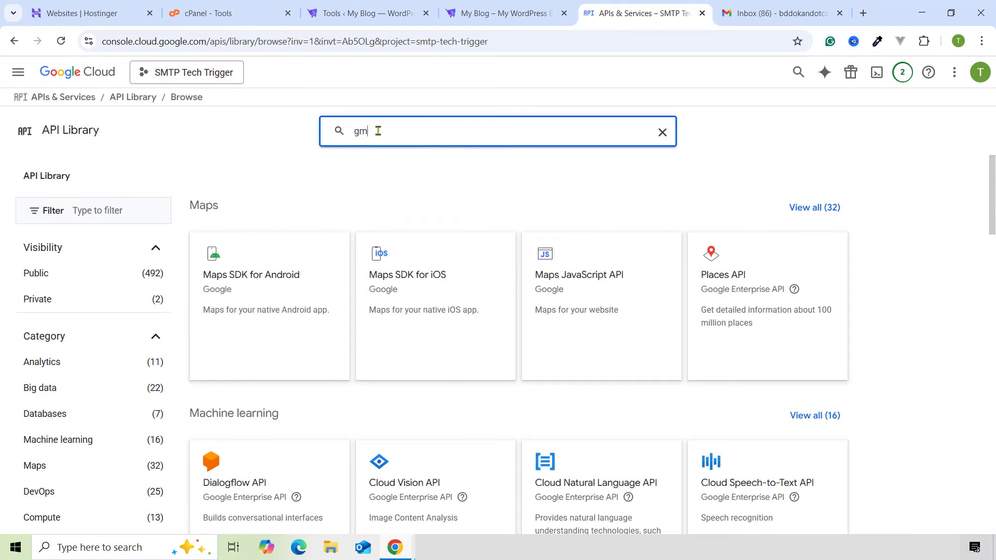
key(Return)
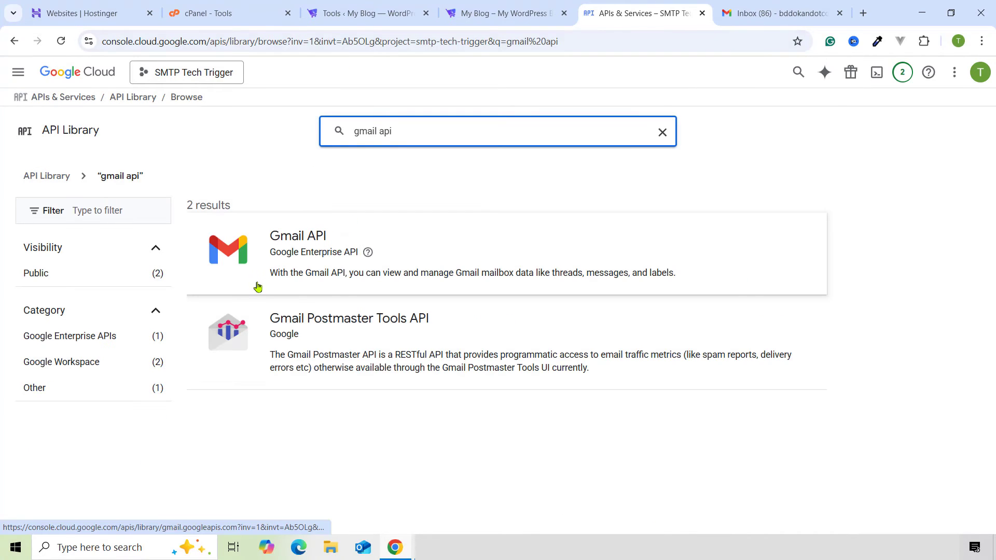
click(301, 239)
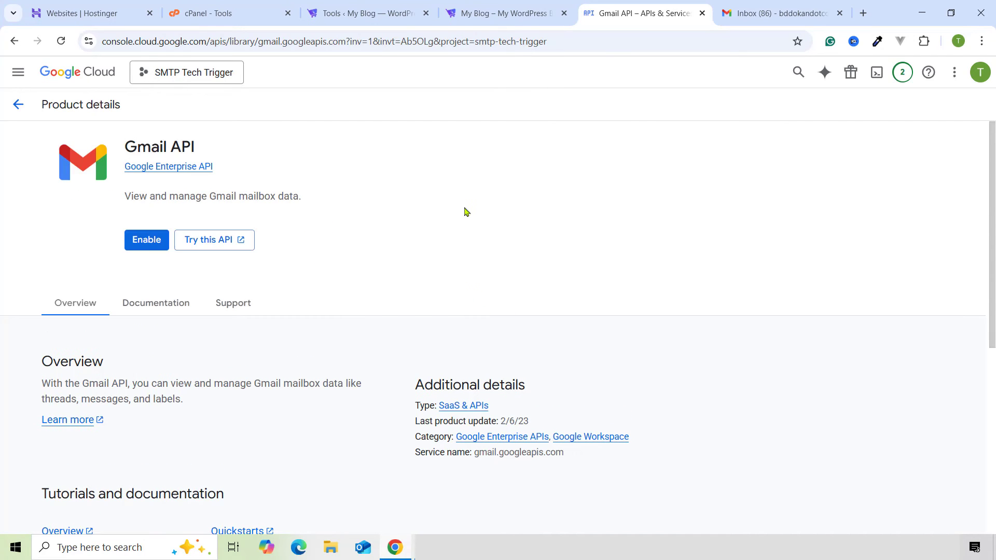
click(139, 240)
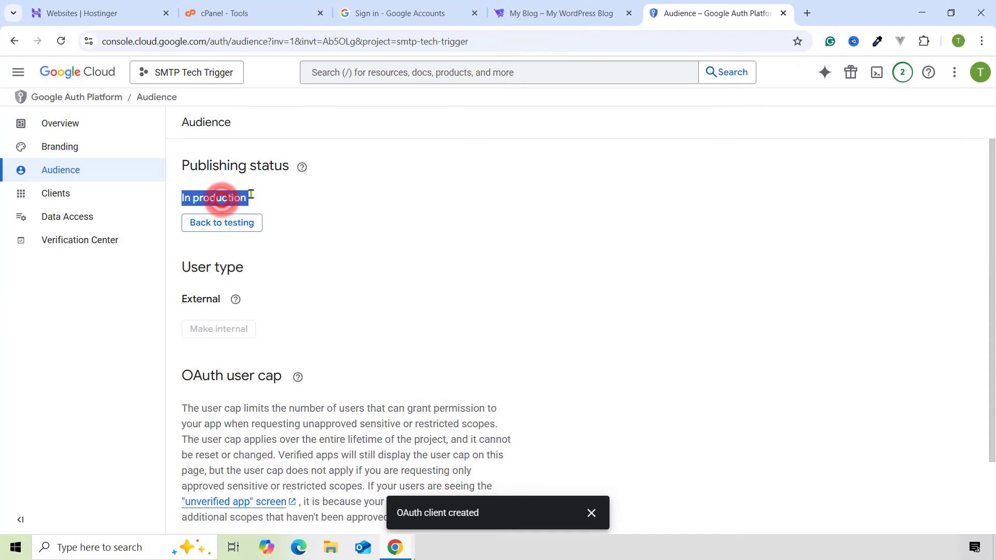
click(302, 194)
click(438, 5)
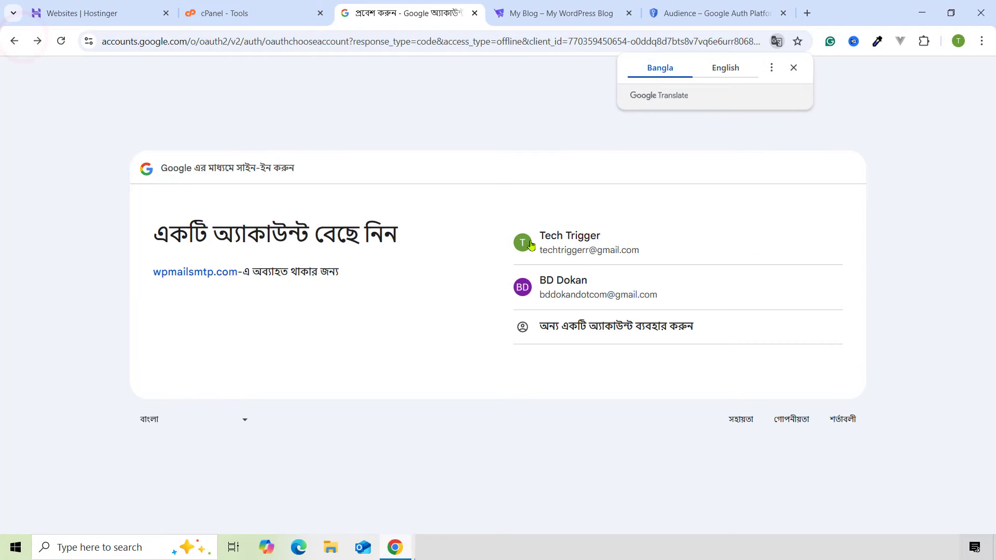
- Choose the Google account, proceed past the unverified-app warning to wpmailsmtp.com, and allow access
click(570, 248)
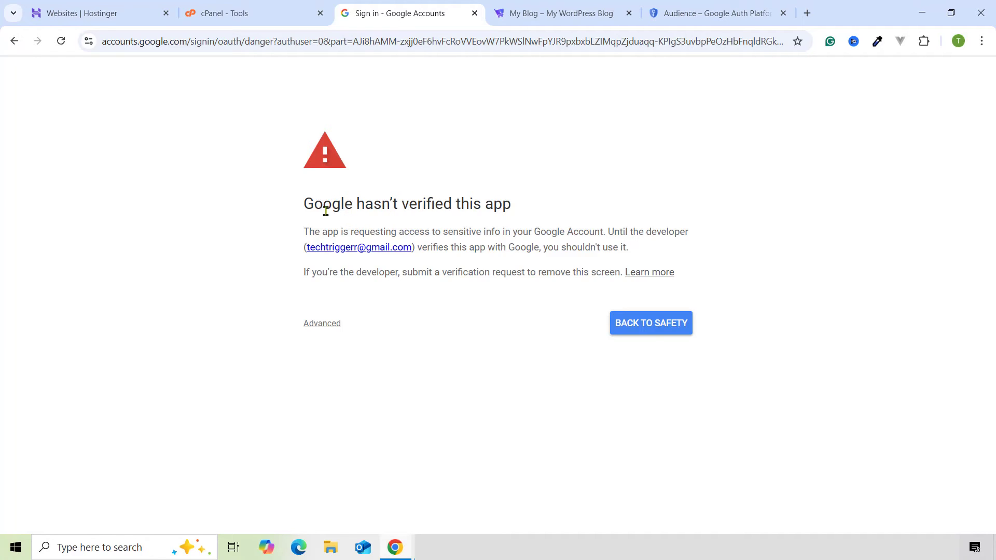
drag(300, 201, 460, 203)
click(460, 205)
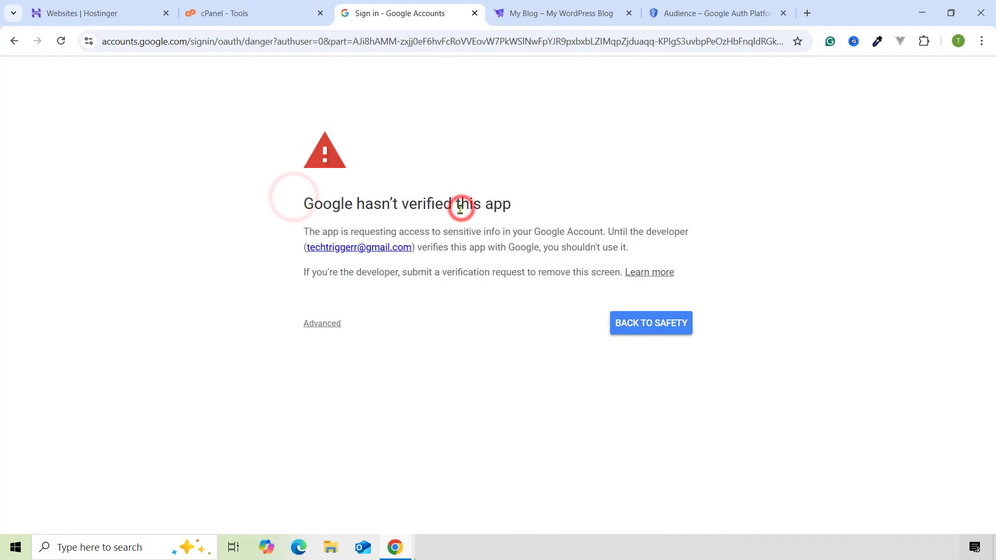
click(320, 327)
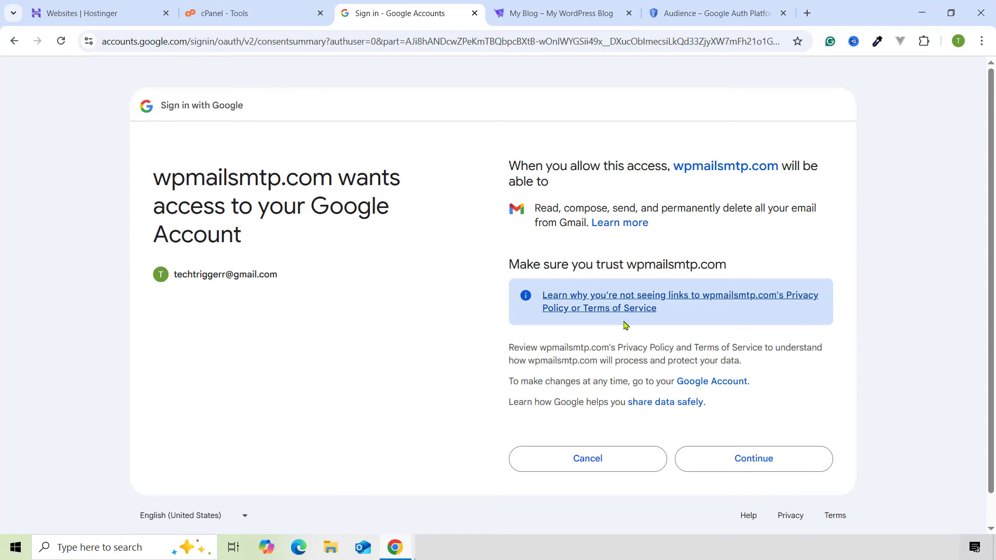
click(743, 459)
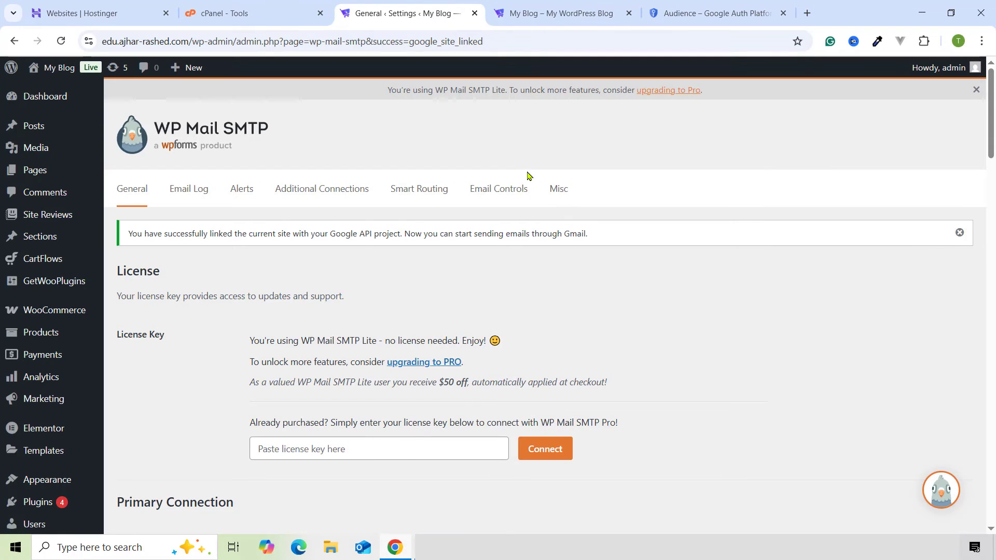
scroll(342, 282, down, 15)
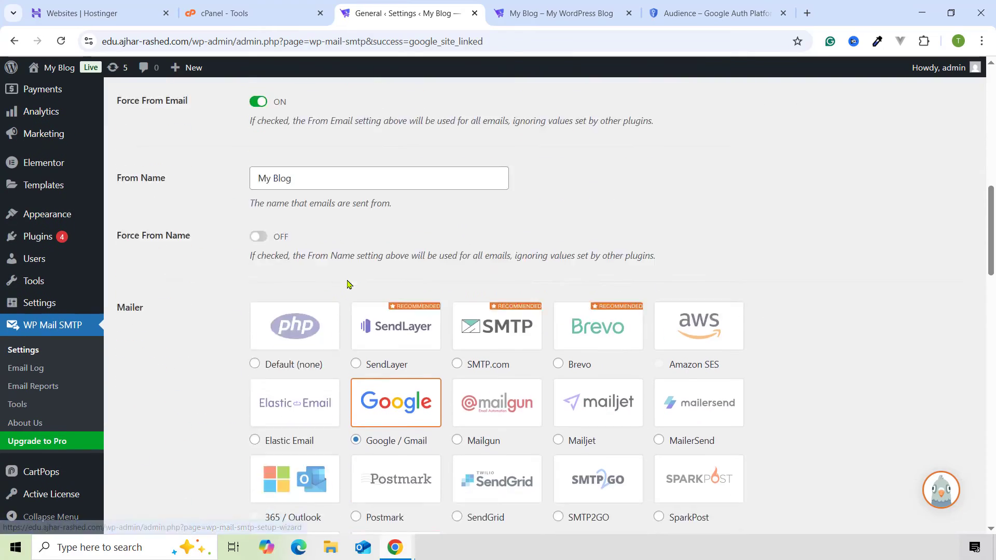
scroll(347, 284, down, 7)
scroll(347, 283, up, 2)
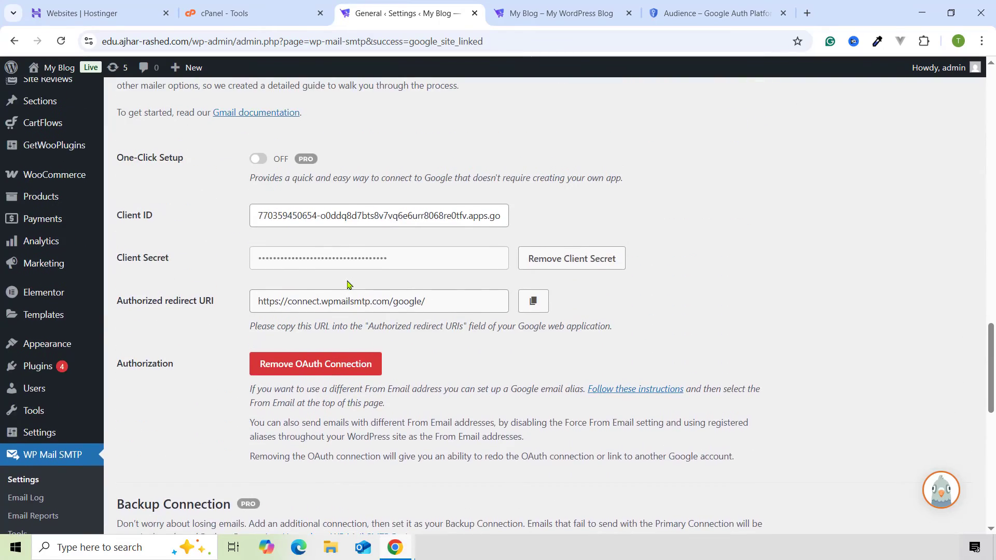
scroll(348, 284, down, 1)
scroll(119, 244, down, 1)
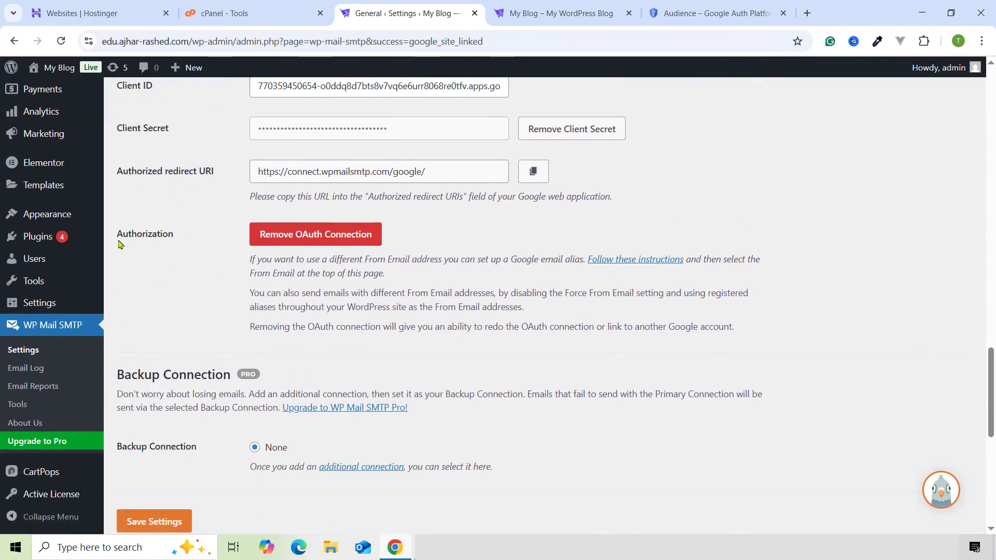
scroll(323, 326, down, 1)
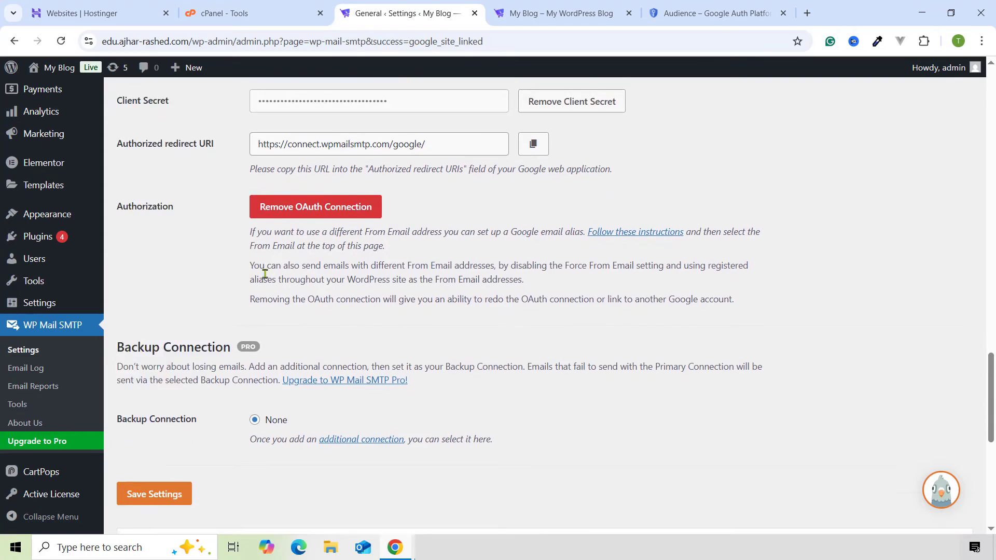
scroll(332, 290, down, 1)
scroll(328, 294, up, 11)
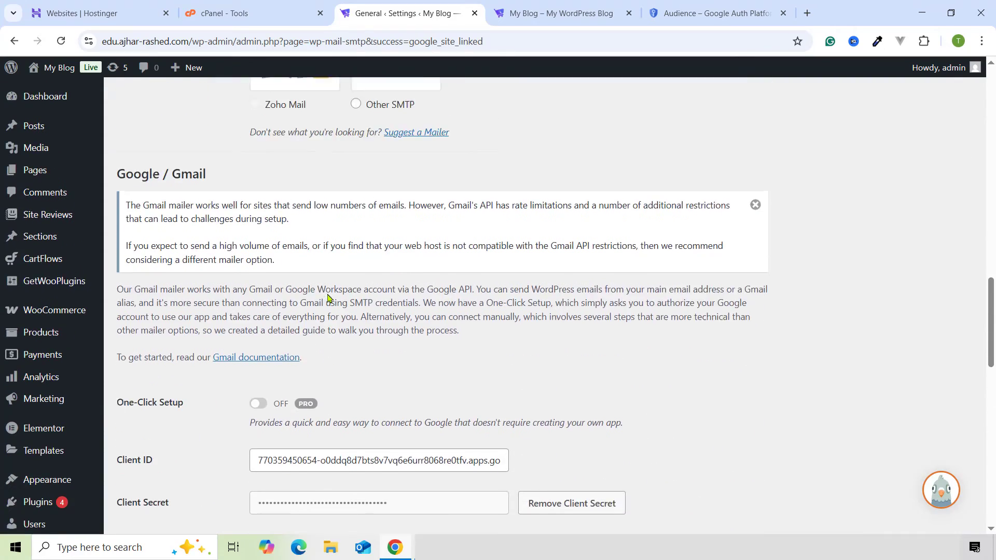
scroll(328, 294, up, 12)
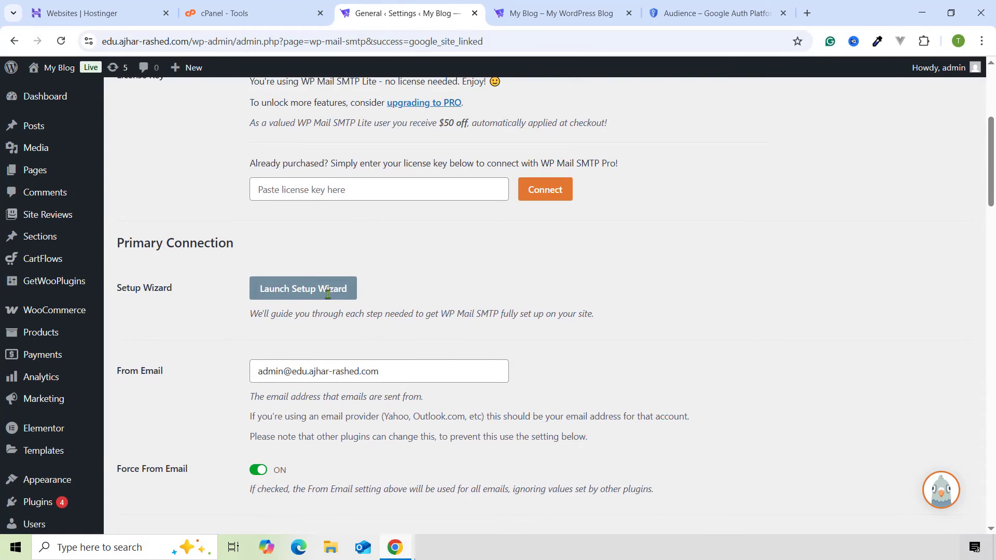
scroll(189, 270, down, 2)
- Paste the Google account's Gmail address into From Email and set From Name to Tech Trigger
triple_click(275, 242)
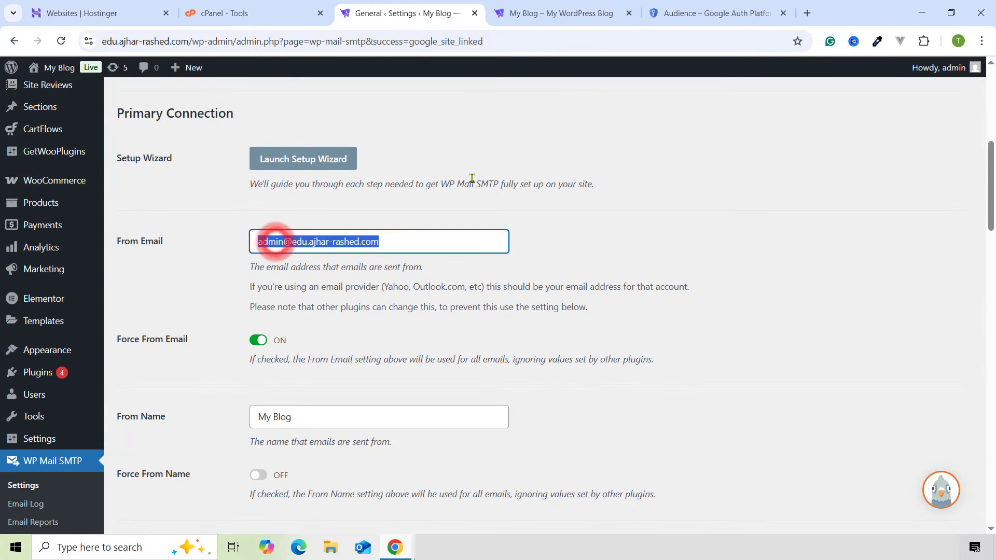
click(675, 13)
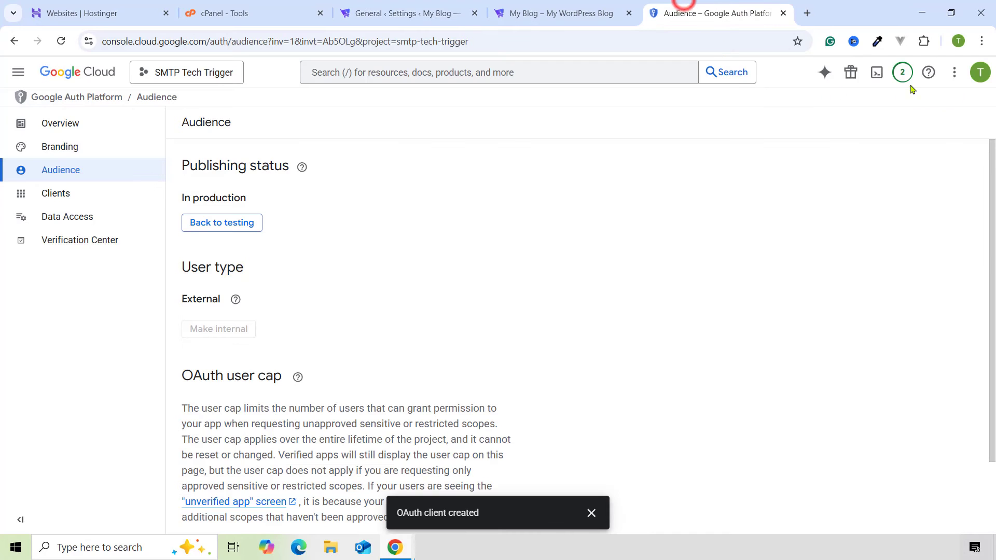
click(978, 71)
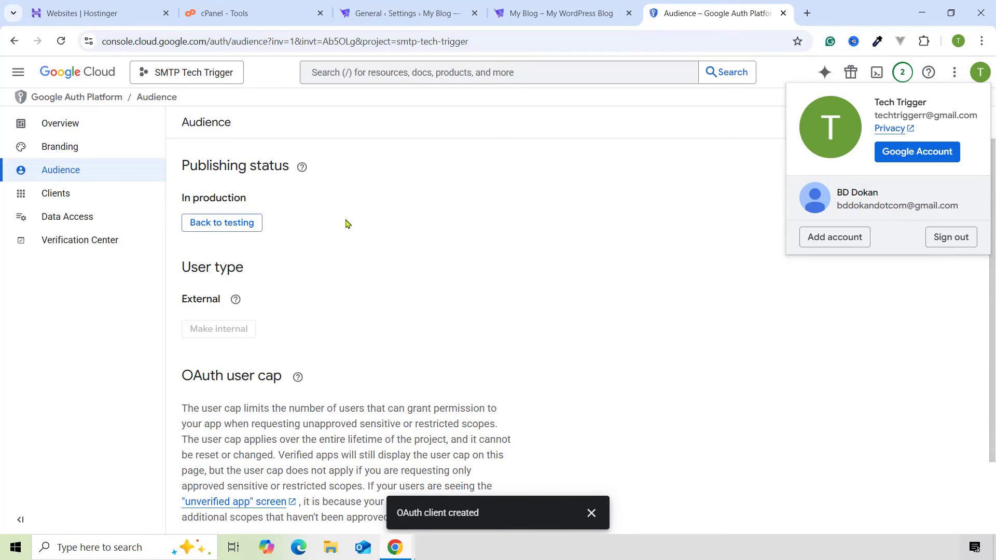
triple_click(918, 116)
key(ctrl+c)
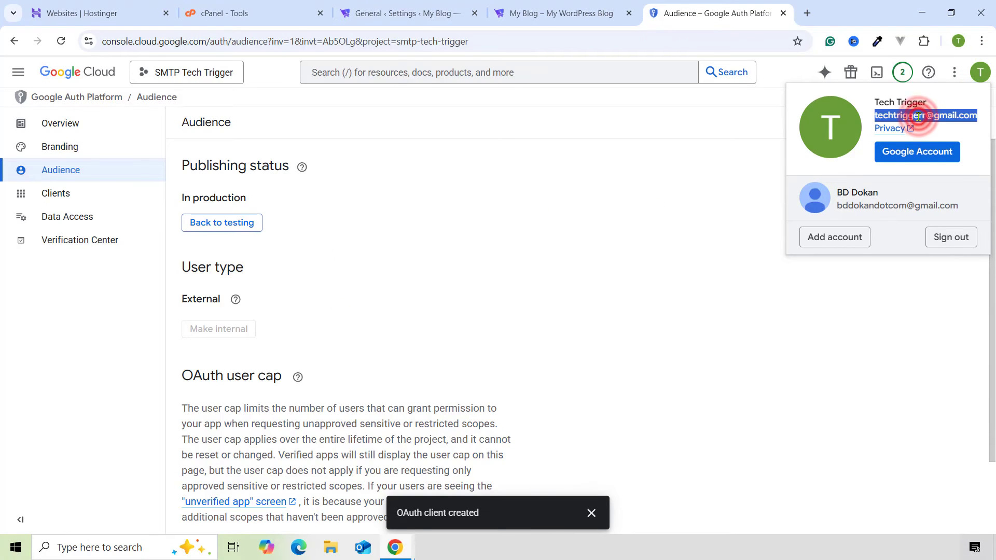
click(412, 11)
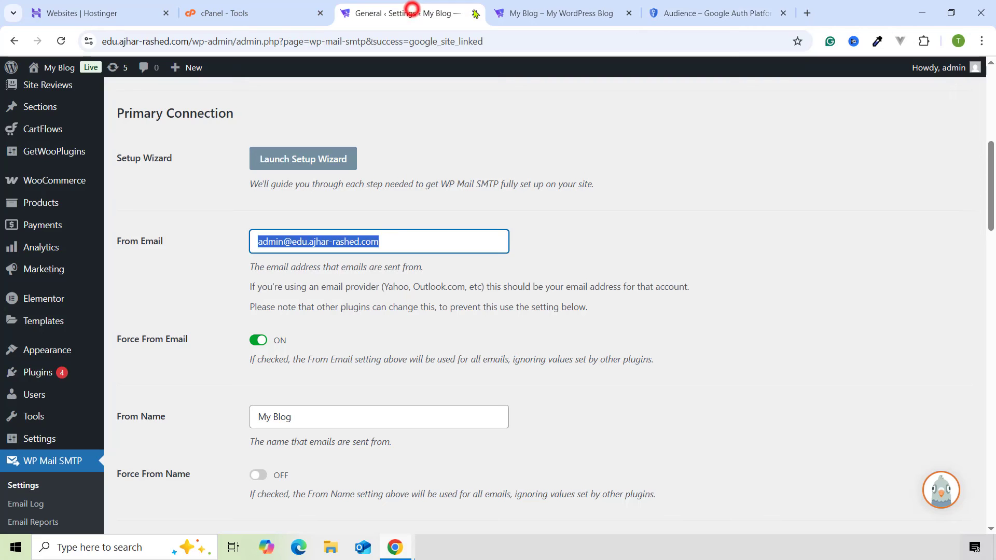
key(ctrl+v)
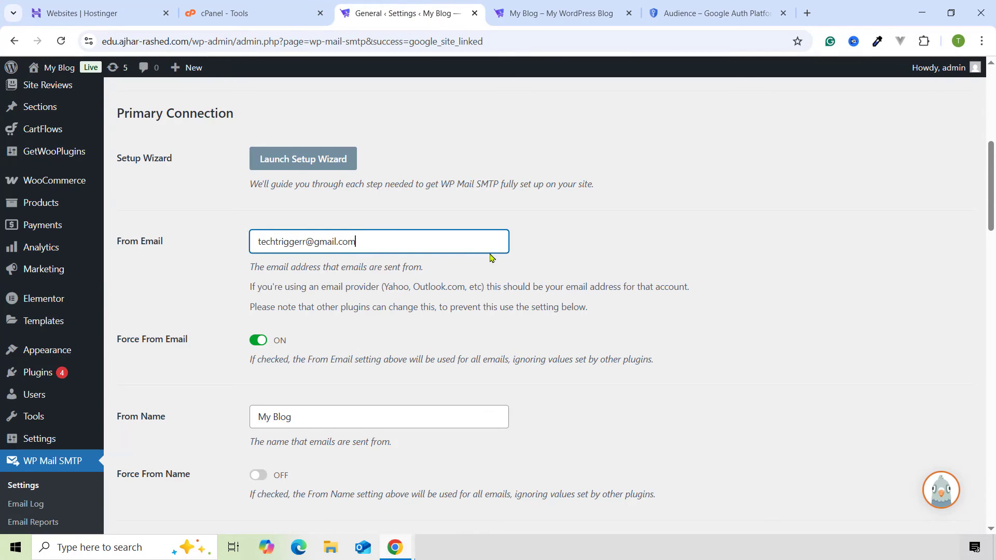
click(572, 206)
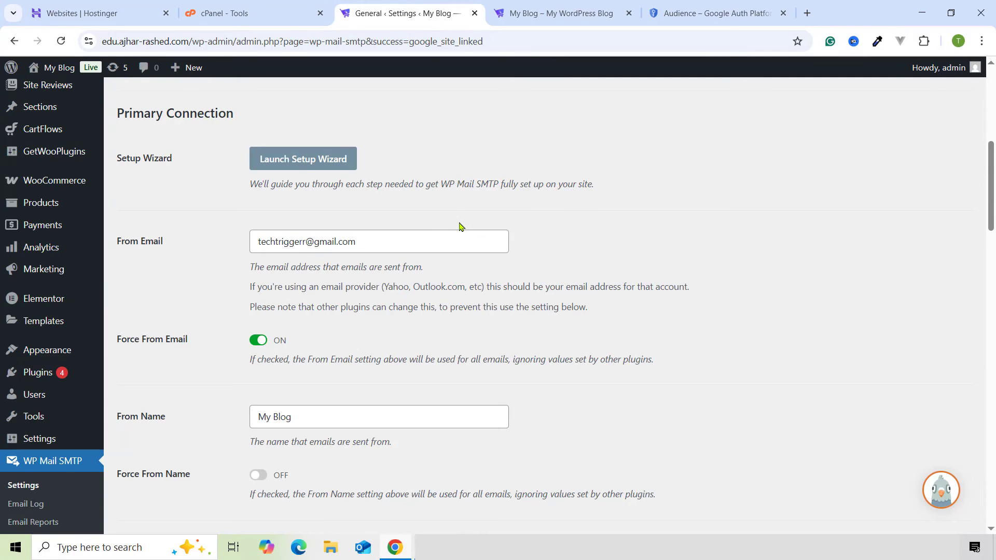
scroll(400, 304, down, 3)
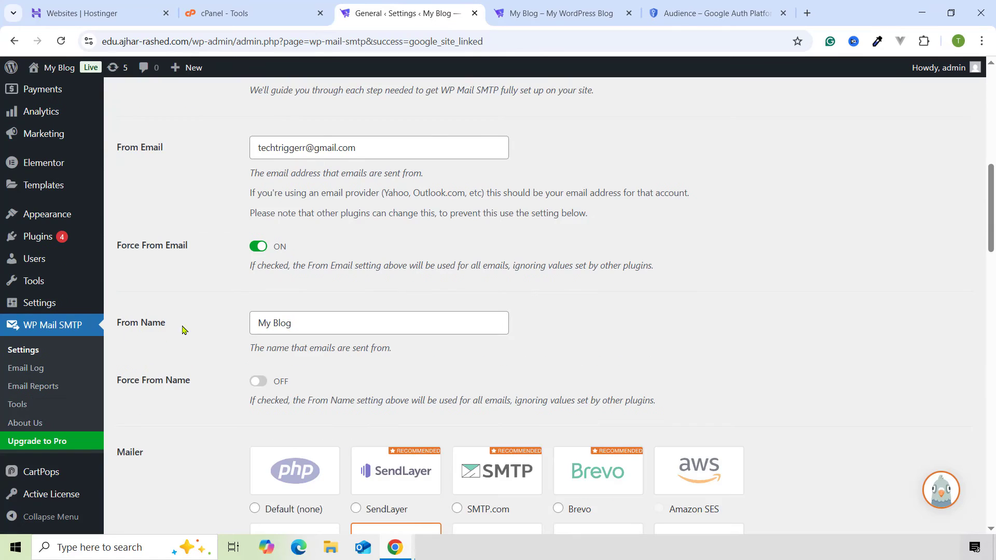
drag(314, 257, 261, 258)
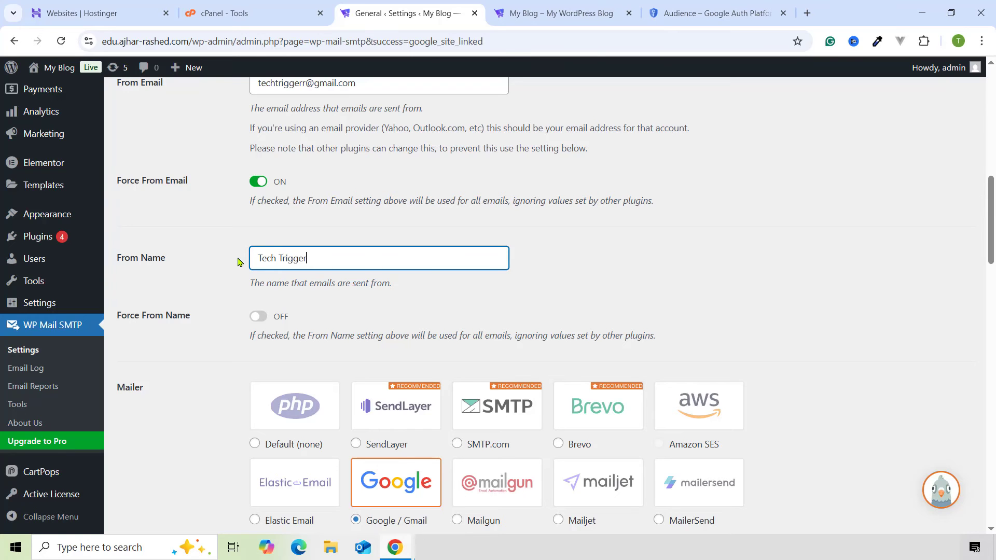
scroll(238, 262, down, 15)
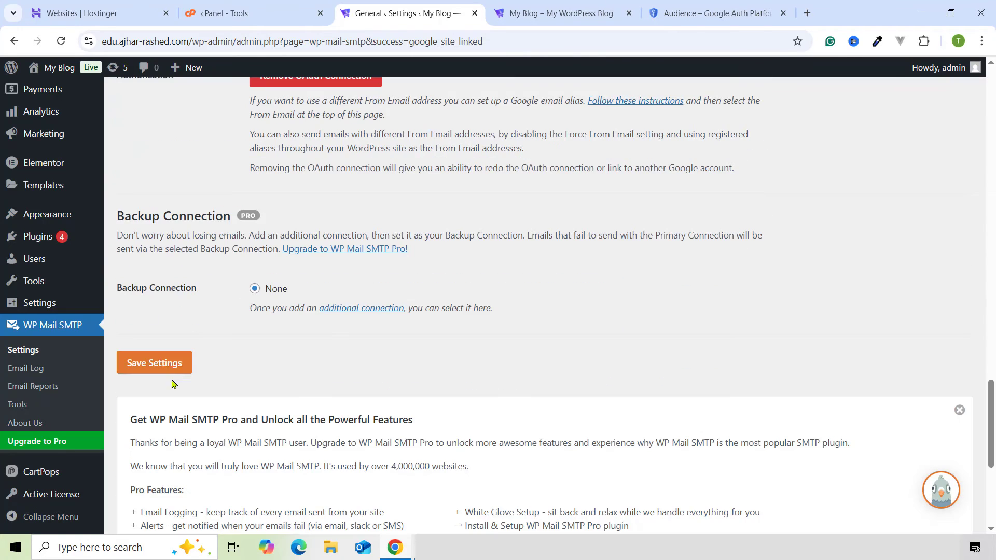
scroll(36, 381, up, 12)
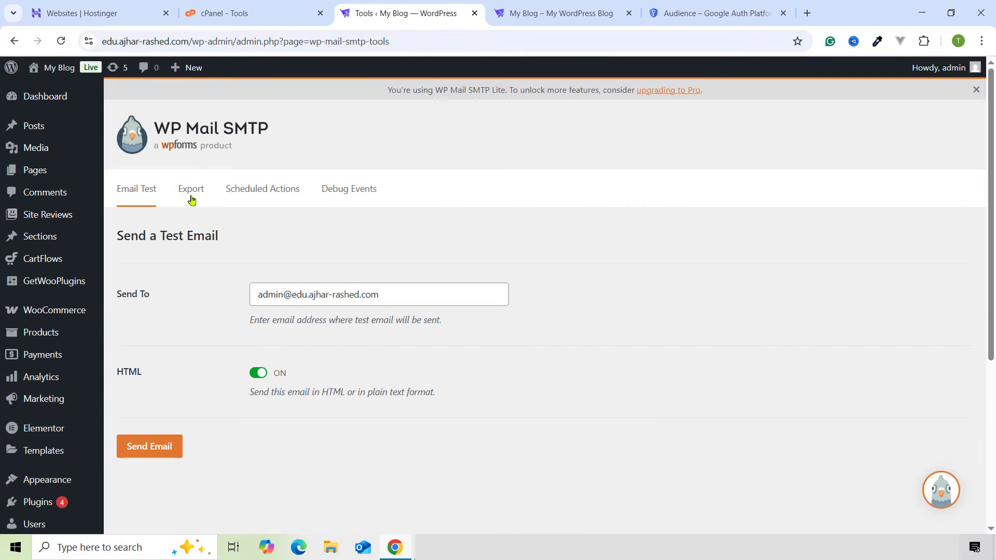
- Replace the test email's Send To address with the second Gmail inbox's address
double_click(302, 299)
triple_click(283, 293)
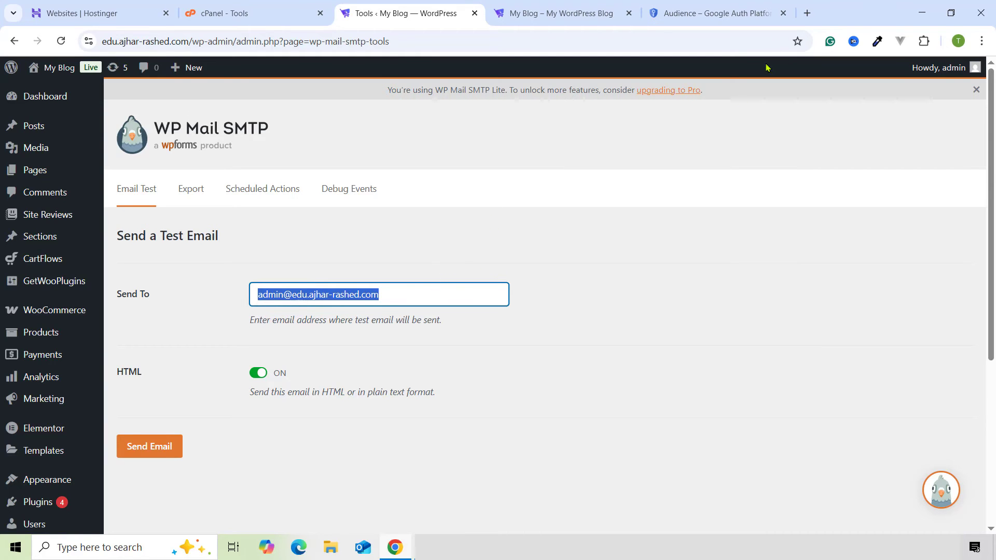
click(807, 13)
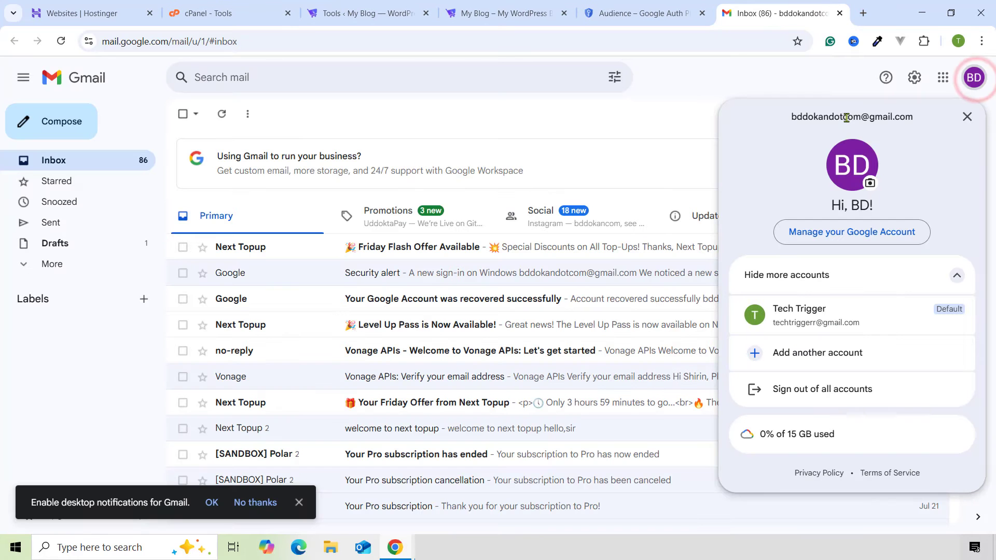
triple_click(846, 118)
key(ctrl+c)
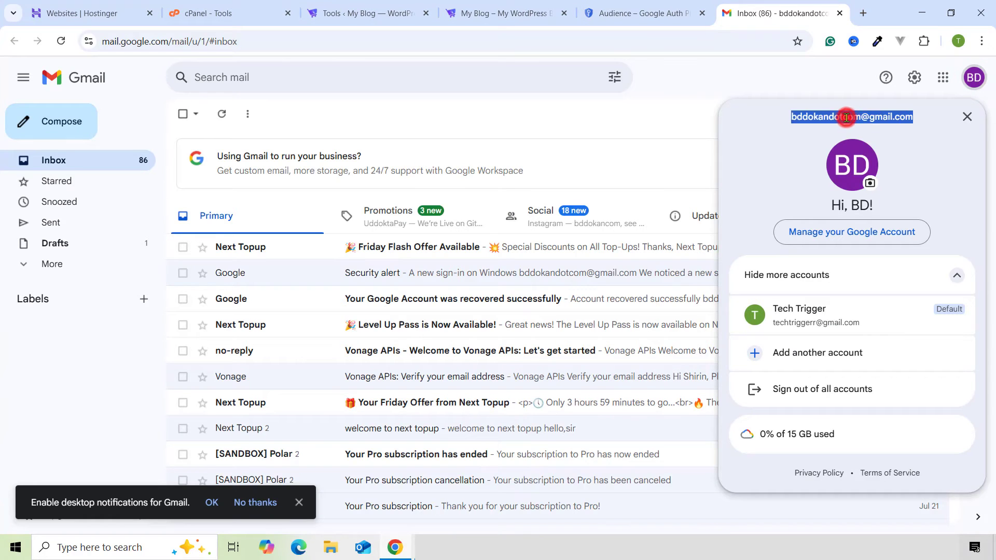
click(443, 13)
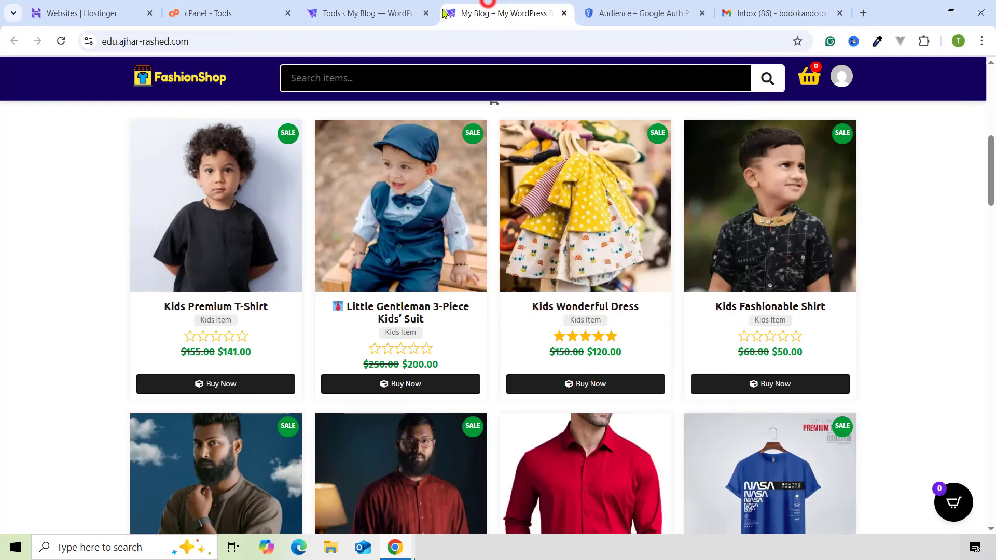
click(364, 13)
key(ctrl+v)
- Send the HTML test email and review the Success! delivery confirmation
drag(411, 294, 326, 295)
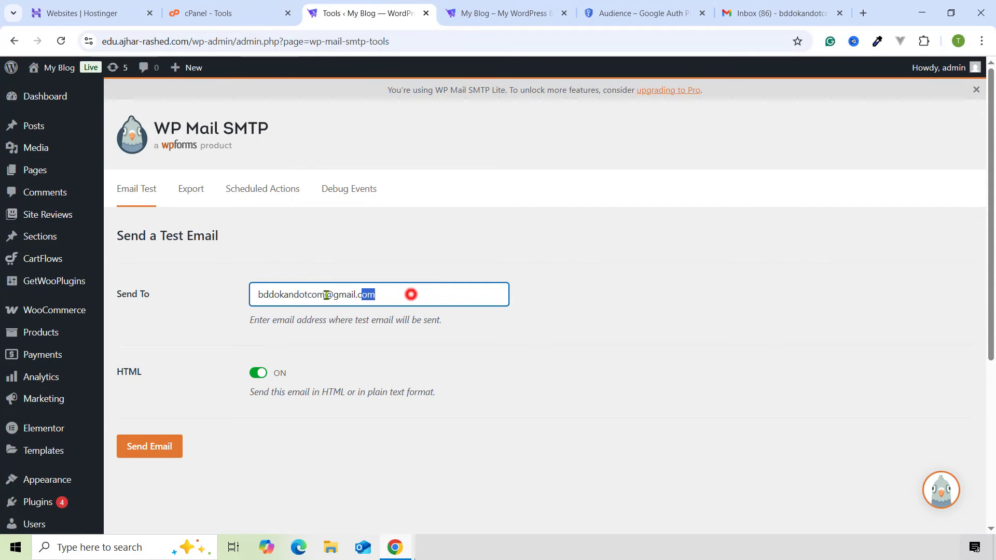
scroll(251, 347, down, 1)
click(160, 378)
scroll(419, 359, up, 1)
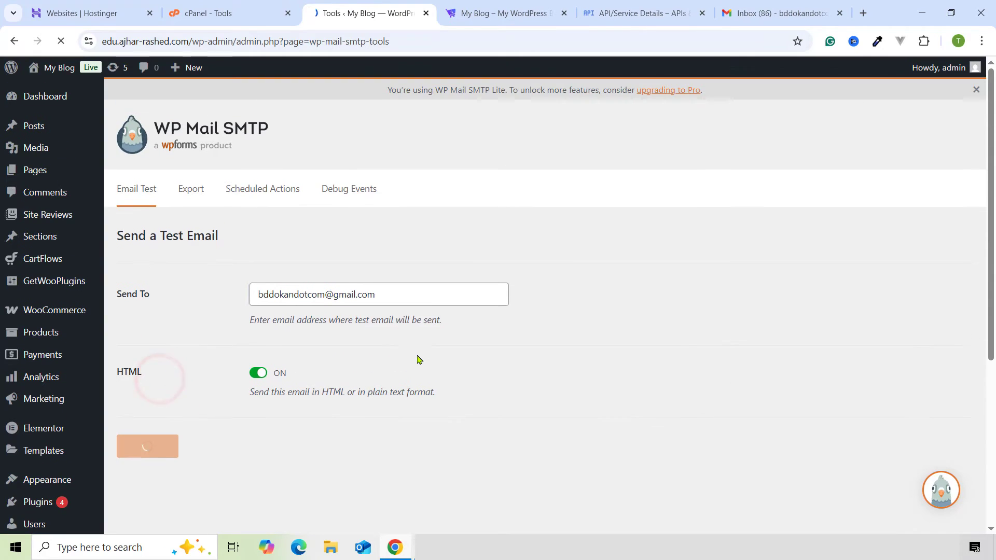
scroll(528, 365, down, 3)
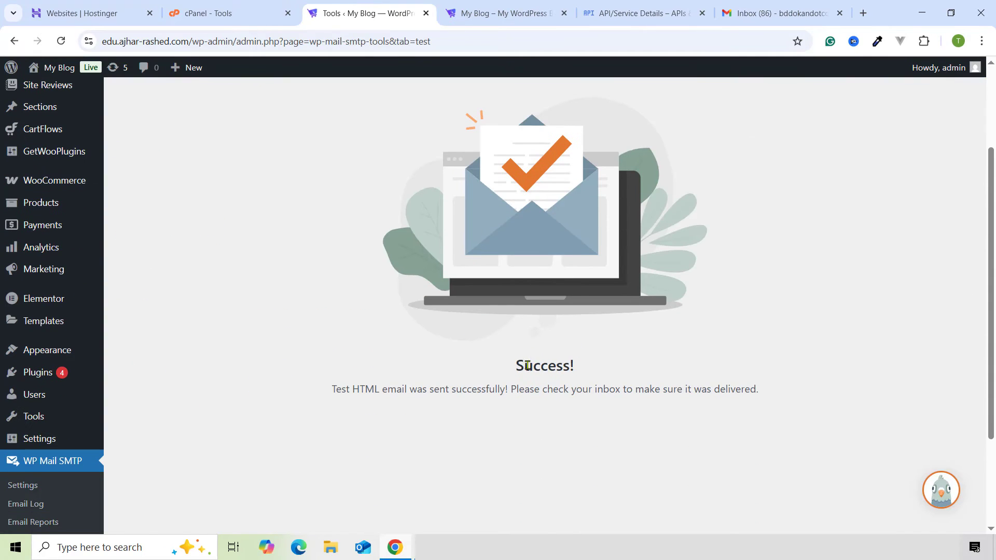
drag(565, 358, 582, 364)
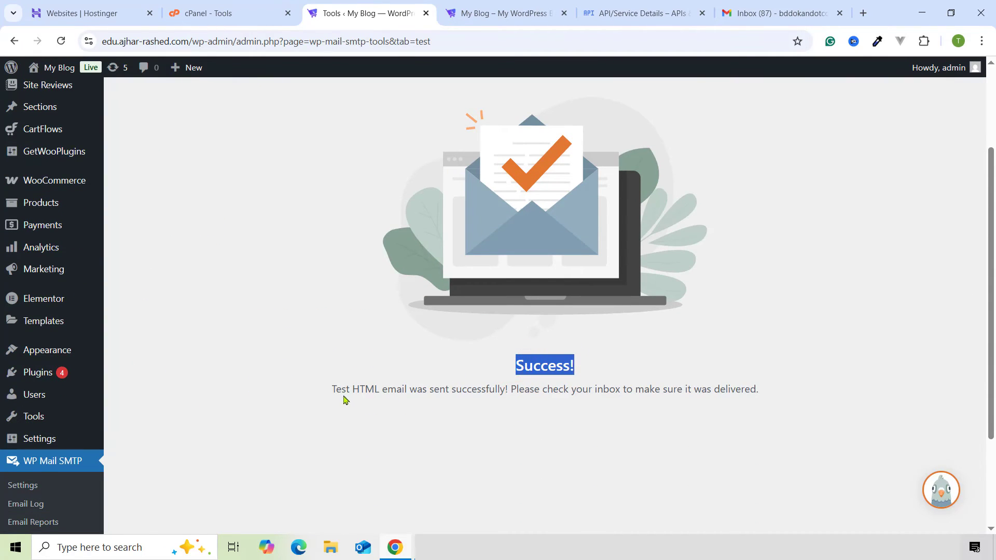
drag(339, 387, 554, 382)
click(555, 382)
scroll(573, 375, up, 1)
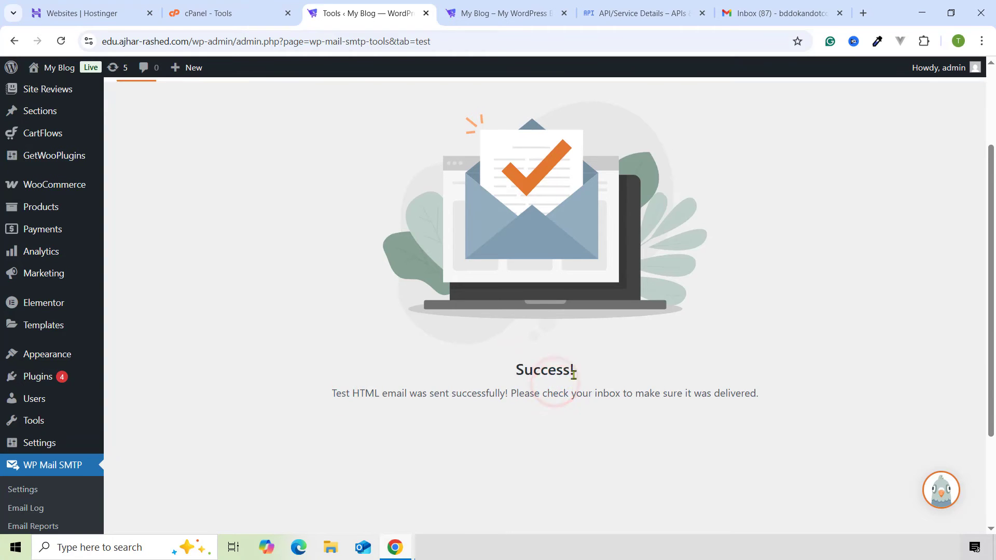
scroll(573, 374, up, 2)
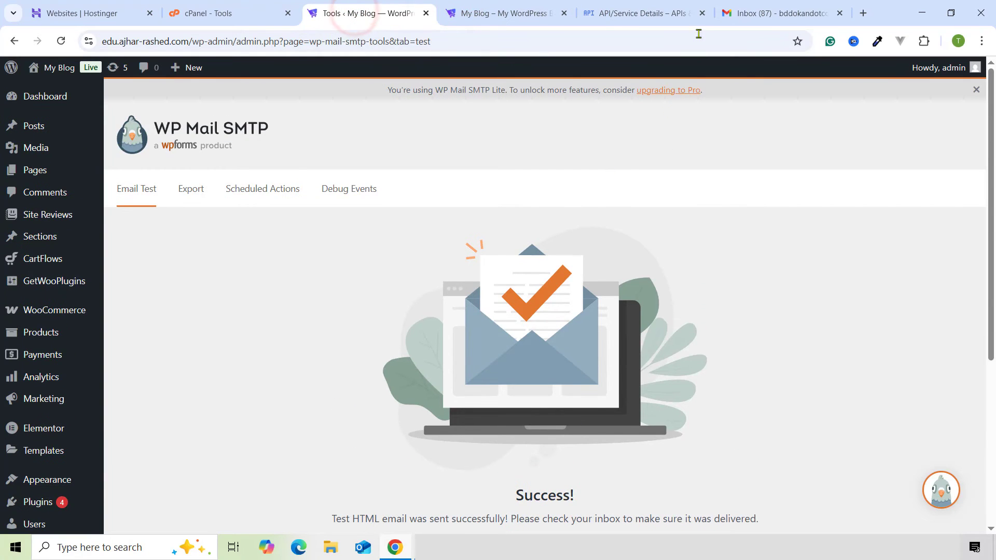
- Open the WP Mail SMTP HTML Test email in Gmail's Primary inbox and read its congratulations message
click(760, 11)
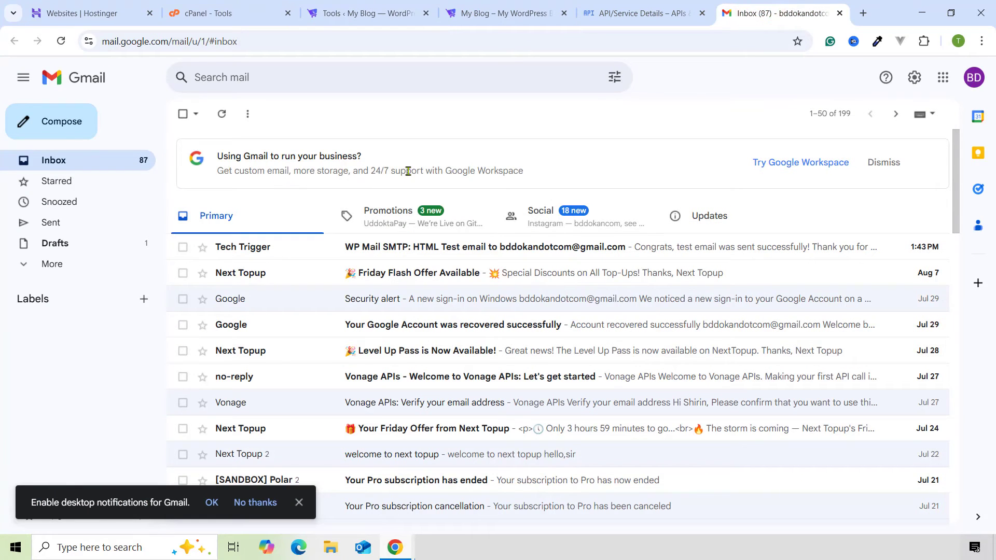
click(325, 248)
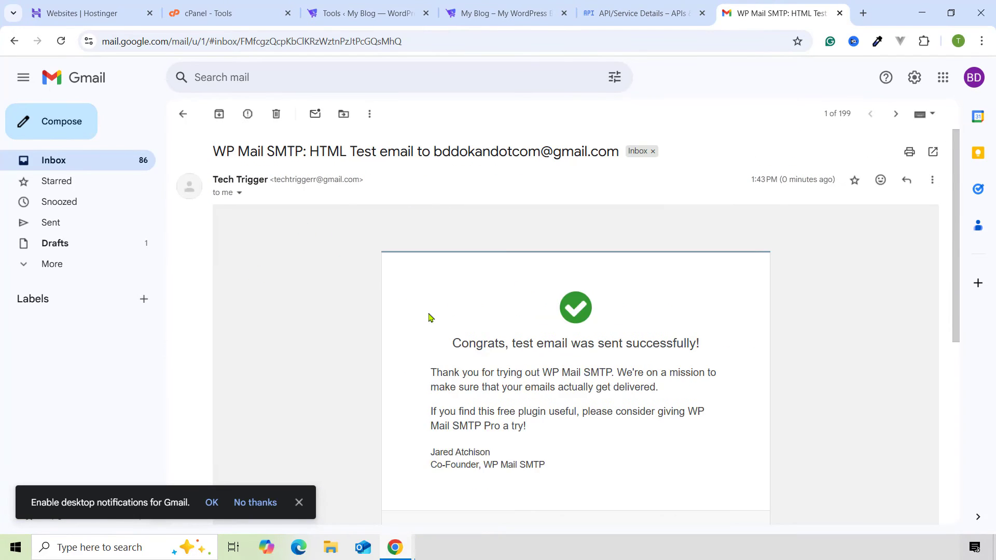
scroll(482, 295, down, 2)
triple_click(503, 286)
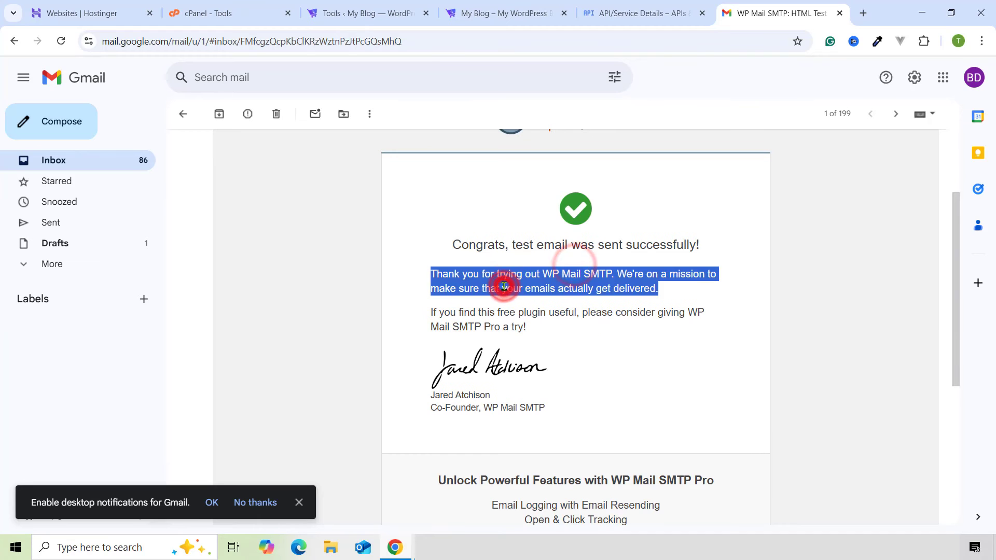
triple_click(511, 319)
scroll(508, 360, down, 1)
scroll(507, 360, down, 5)
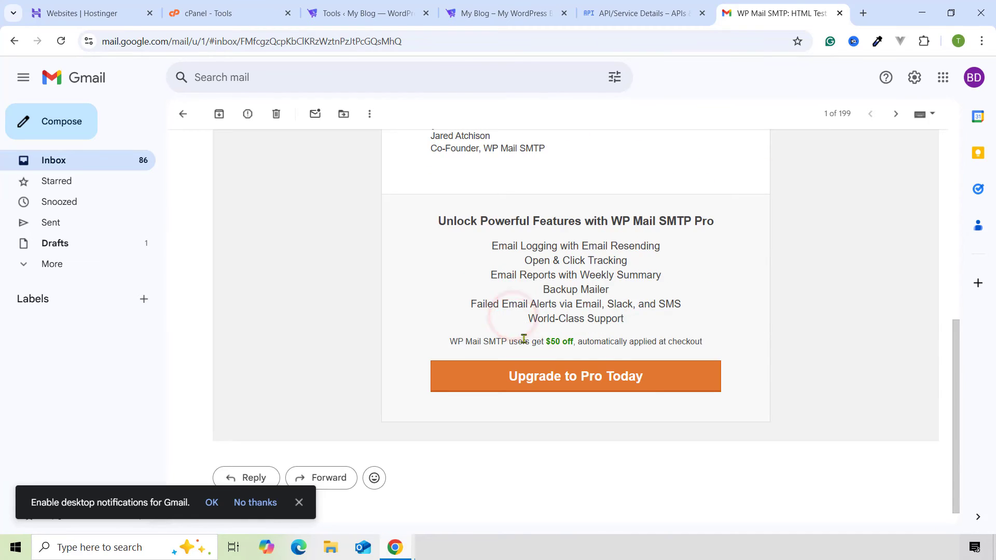
scroll(487, 300, up, 8)
click(485, 14)
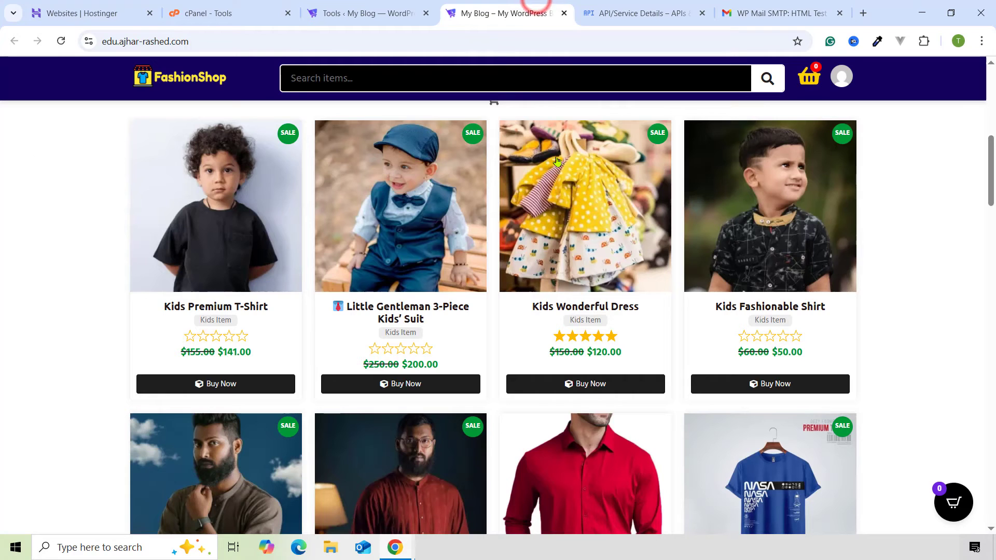
- Navigate from the WP Mail SMTP success page to WooCommerce's Settings page
scroll(529, 171, up, 3)
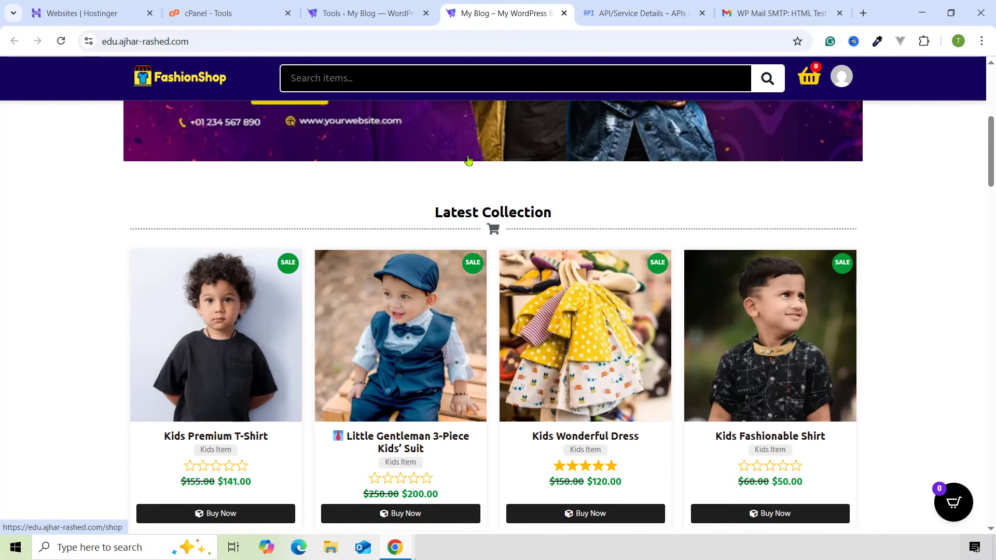
scroll(477, 213, down, 3)
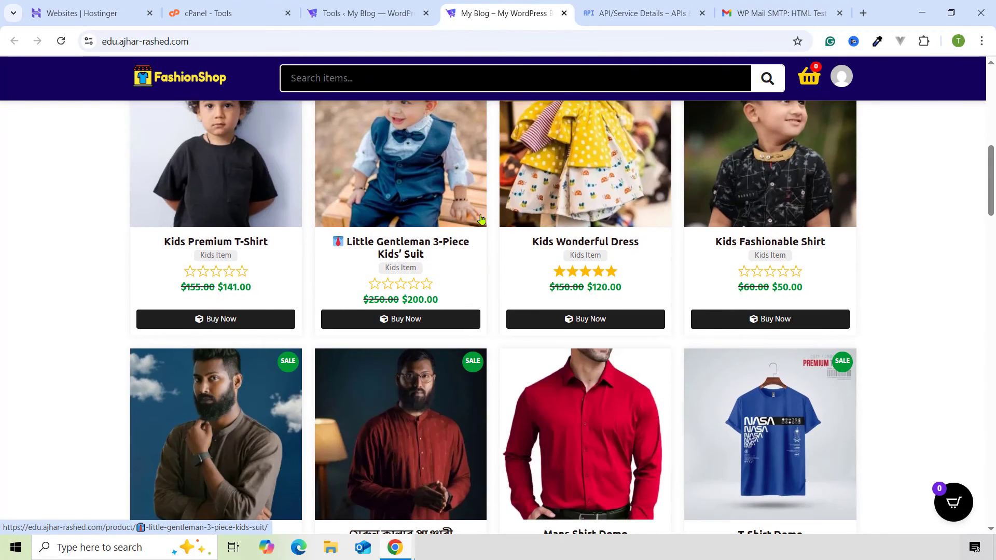
scroll(488, 215, up, 3)
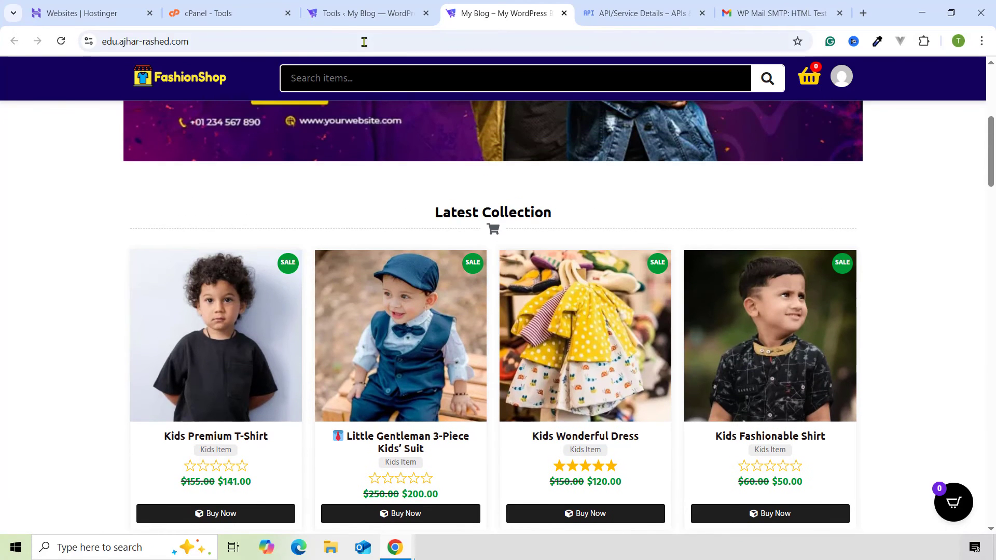
click(358, 11)
scroll(367, 268, down, 3)
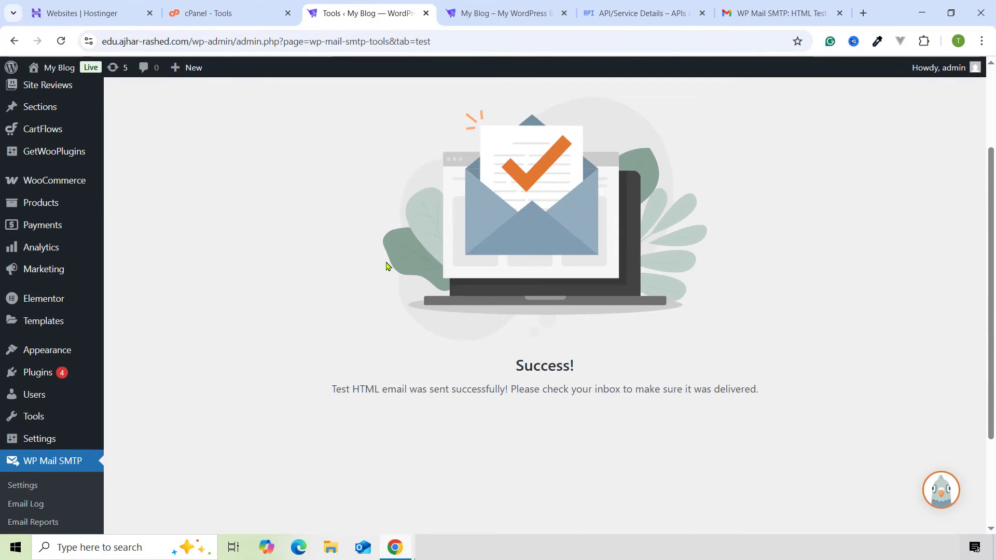
scroll(366, 268, up, 3)
mouse_move(36, 314)
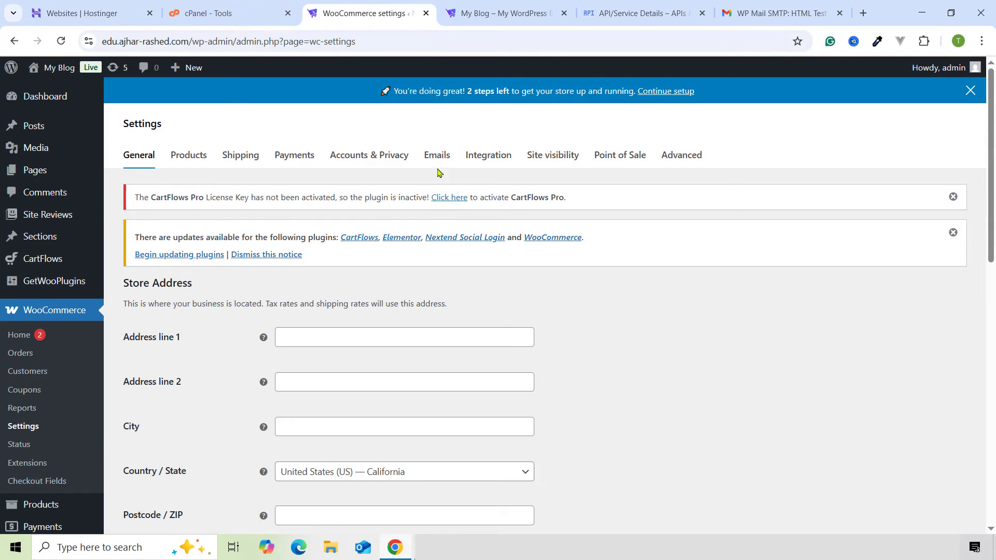
scroll(76, 256, down, 1)
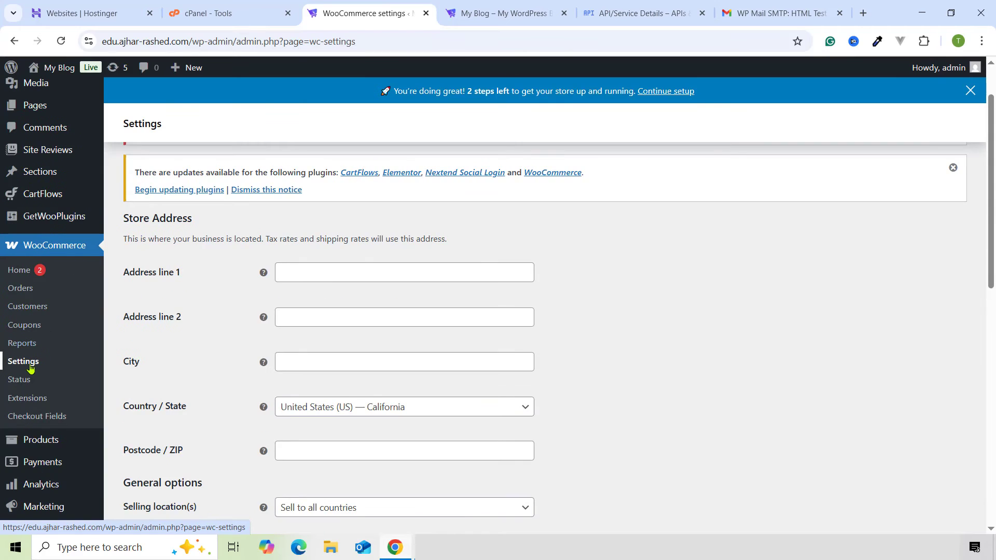
scroll(489, 263, up, 1)
click(433, 156)
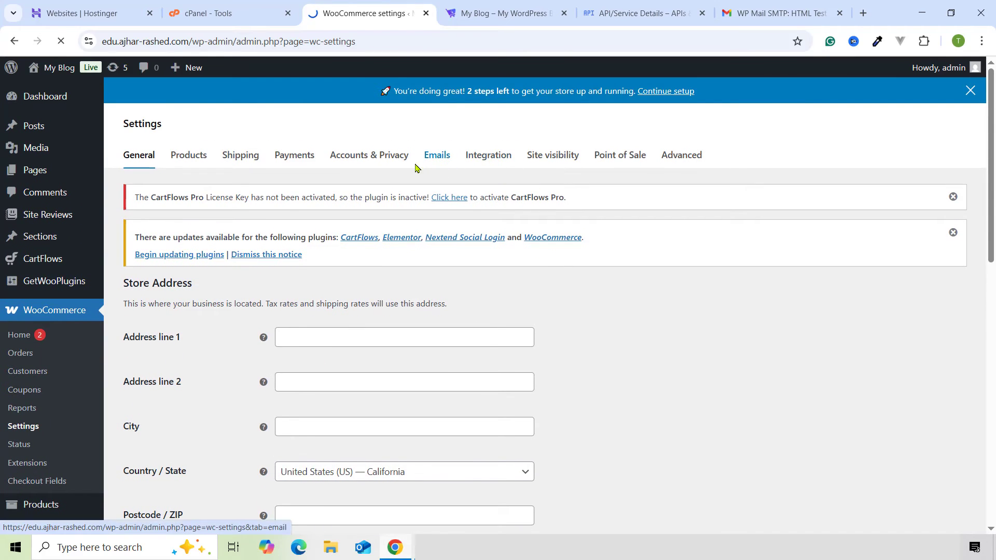
- Open Manage for New order, admin Cancelled order and admin Failed order emails in separate tabs
scroll(438, 282, down, 3)
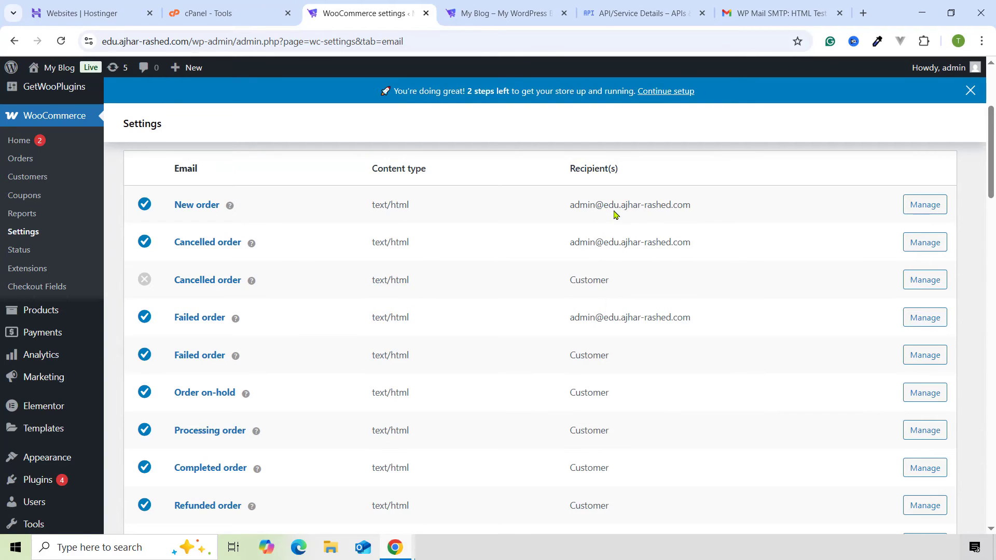
right_click(931, 207)
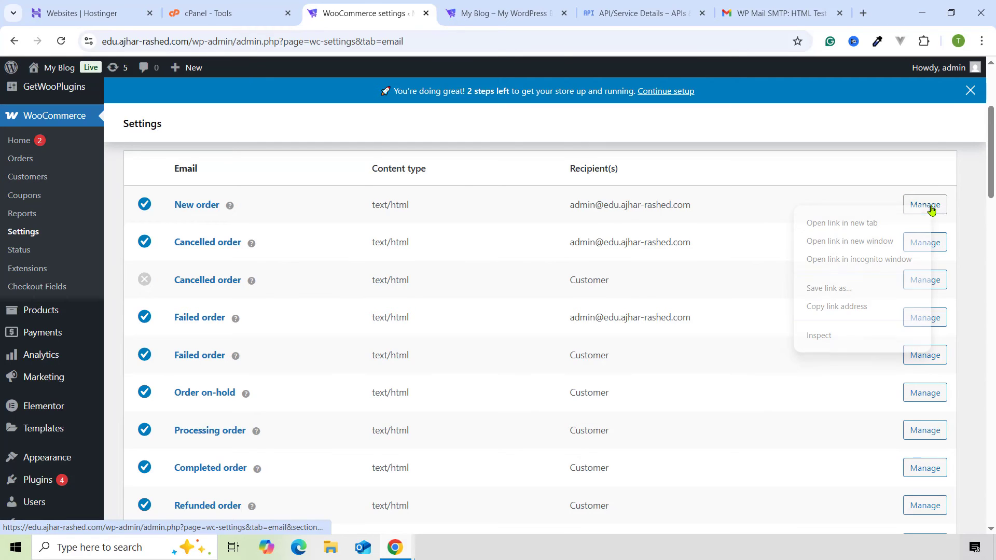
click(894, 221)
right_click(923, 239)
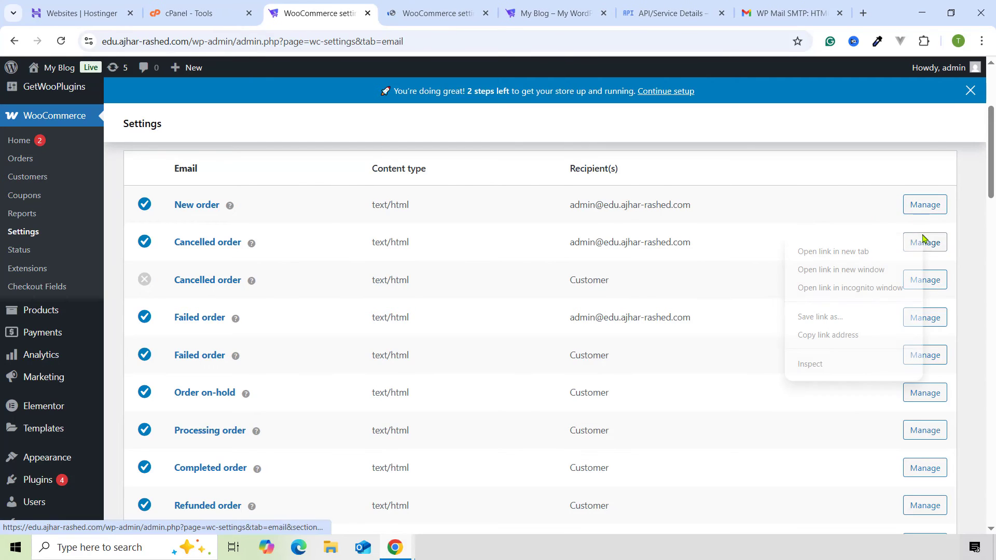
click(881, 250)
right_click(911, 320)
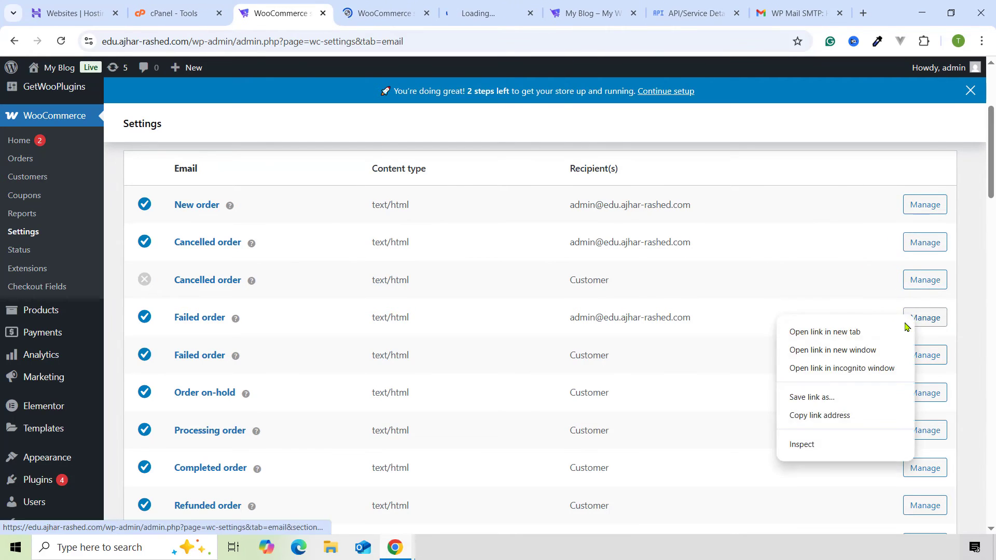
click(829, 330)
click(313, 19)
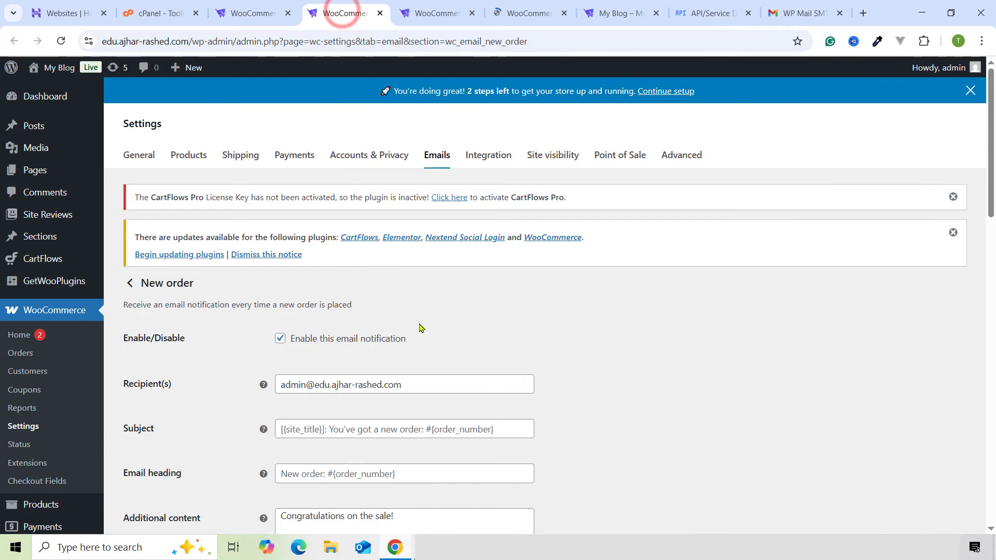
- Select the New order recipient and copy the Gmail inbox's account address
scroll(340, 280, down, 3)
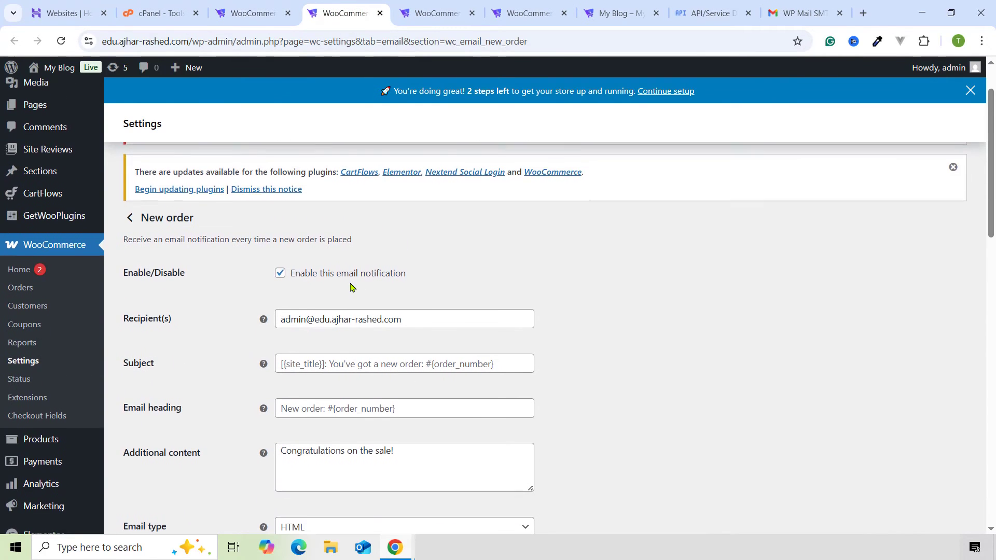
triple_click(381, 254)
click(805, 12)
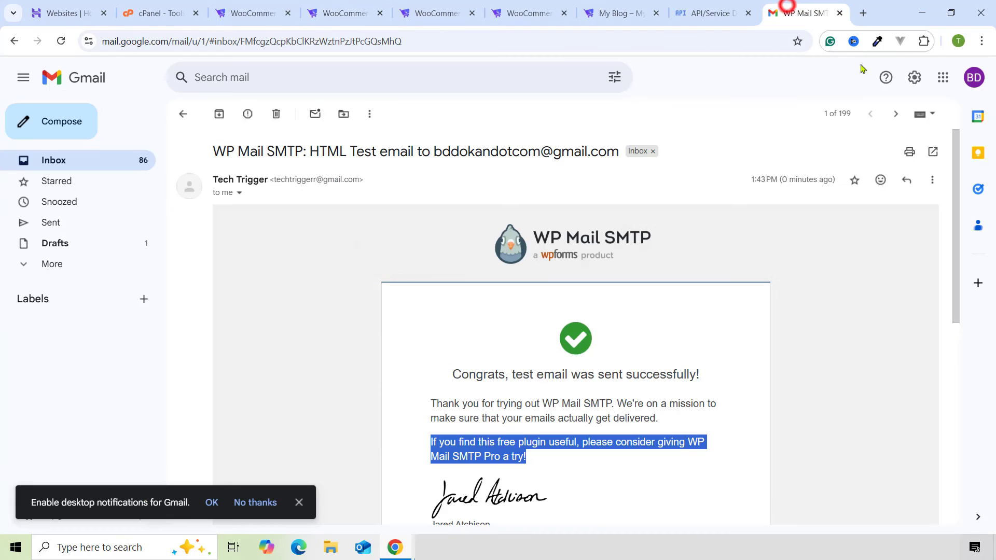
click(971, 78)
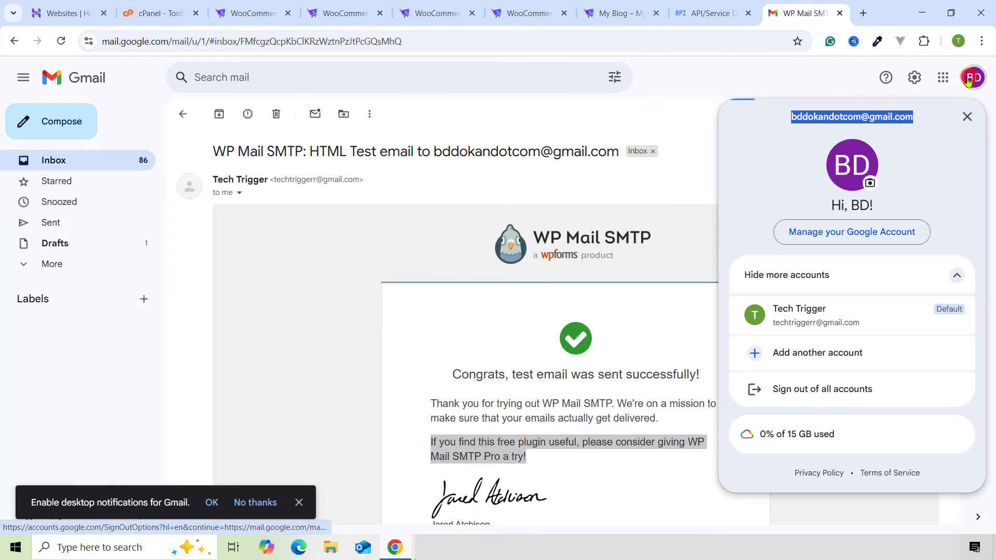
right_click(855, 117)
click(736, 140)
click(690, 10)
click(645, 10)
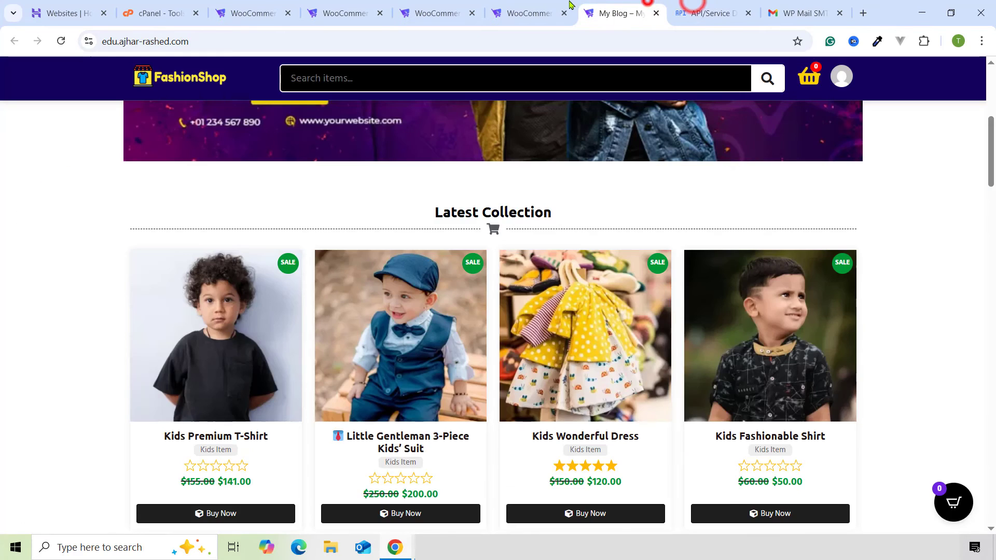
click(535, 8)
click(449, 10)
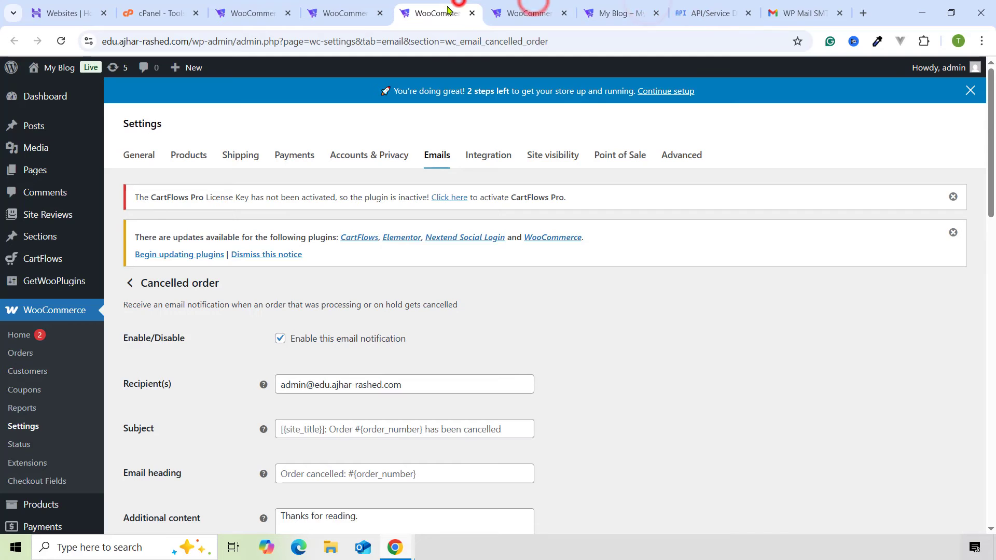
click(515, 11)
click(429, 5)
click(358, 4)
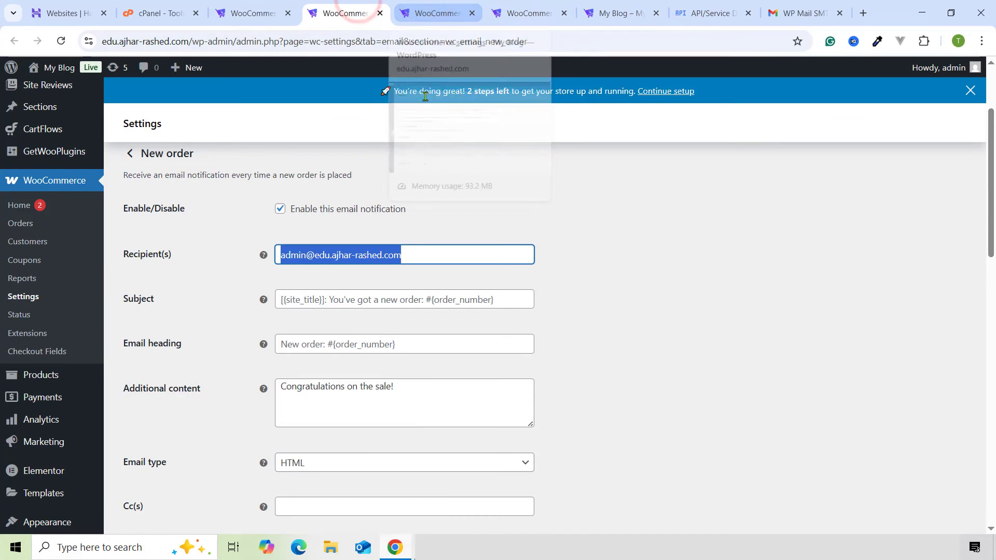
- Set the New order email's Recipient(s) to the copied Gmail address and save
key(ctrl+v)
click(446, 233)
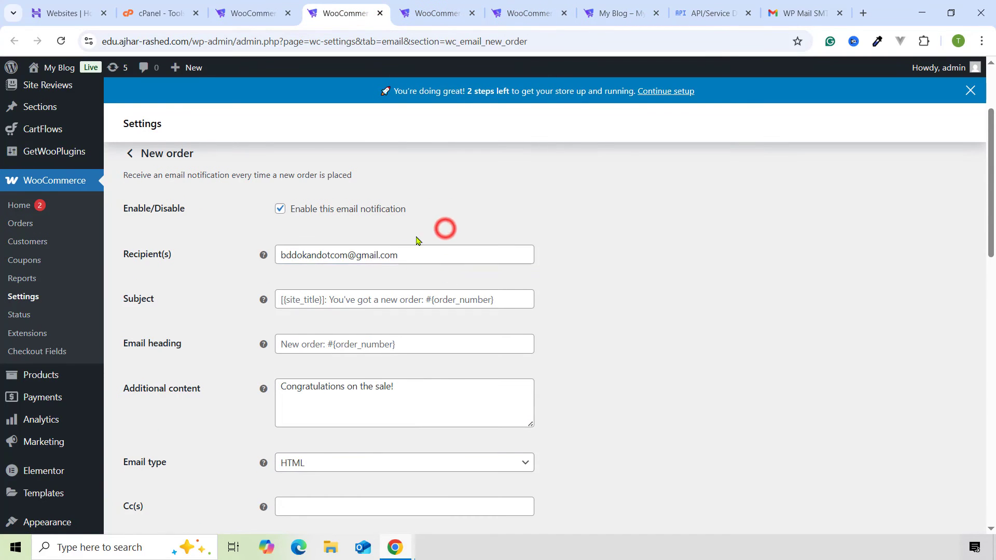
scroll(444, 227, down, 15)
click(166, 509)
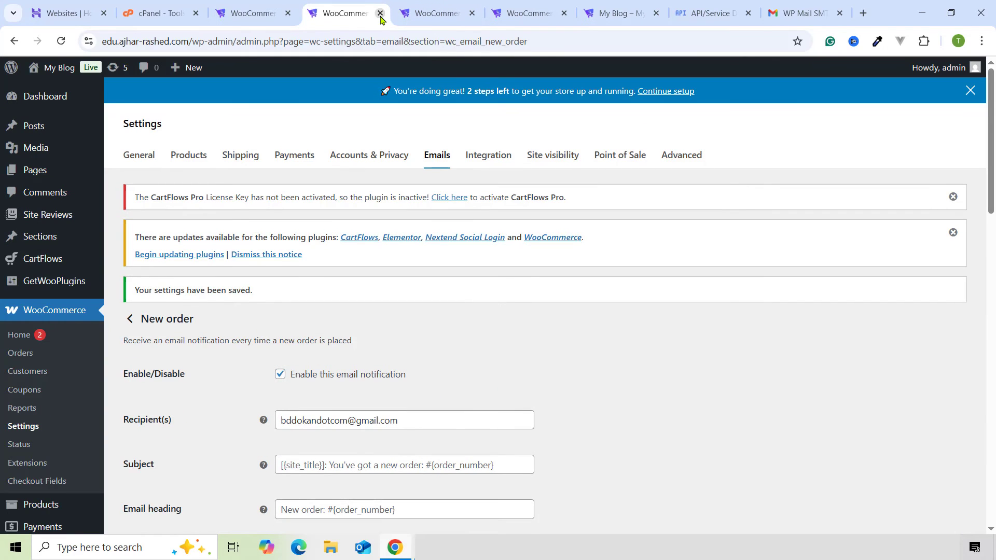
click(379, 13)
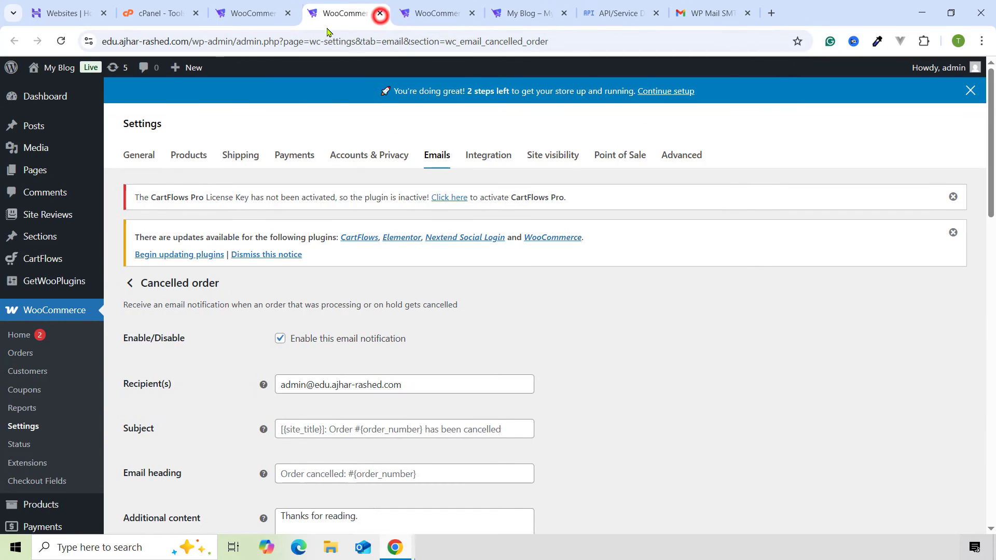
- Set the admin Cancelled order email's Recipient(s) to the Gmail address and save
triple_click(351, 384)
key(ctrl+v)
click(495, 358)
scroll(393, 370, down, 1)
scroll(393, 370, down, 15)
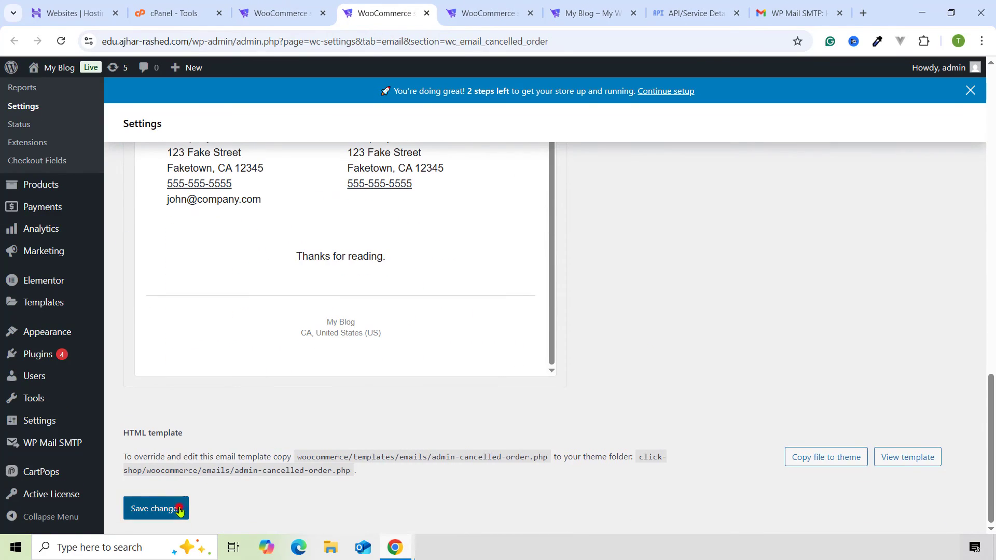
click(167, 509)
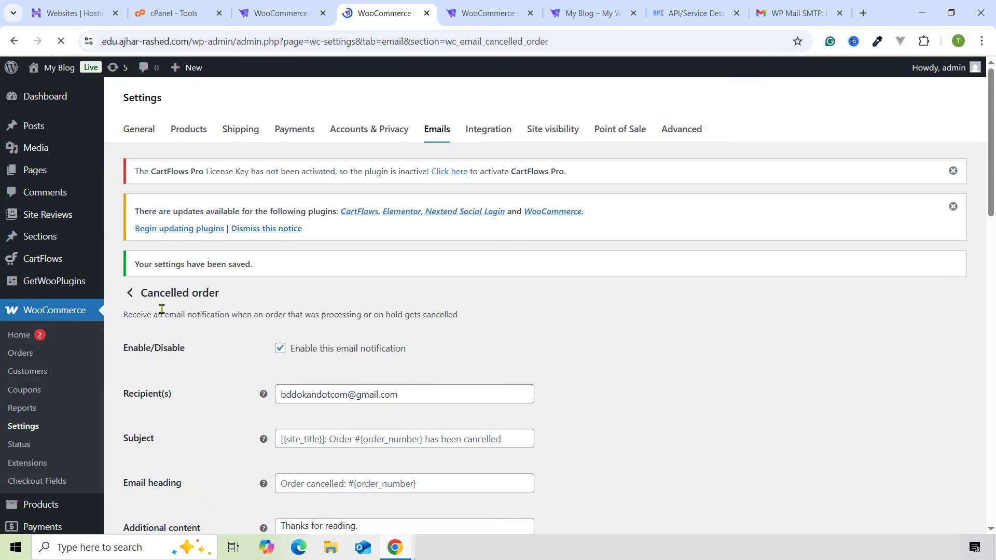
click(426, 12)
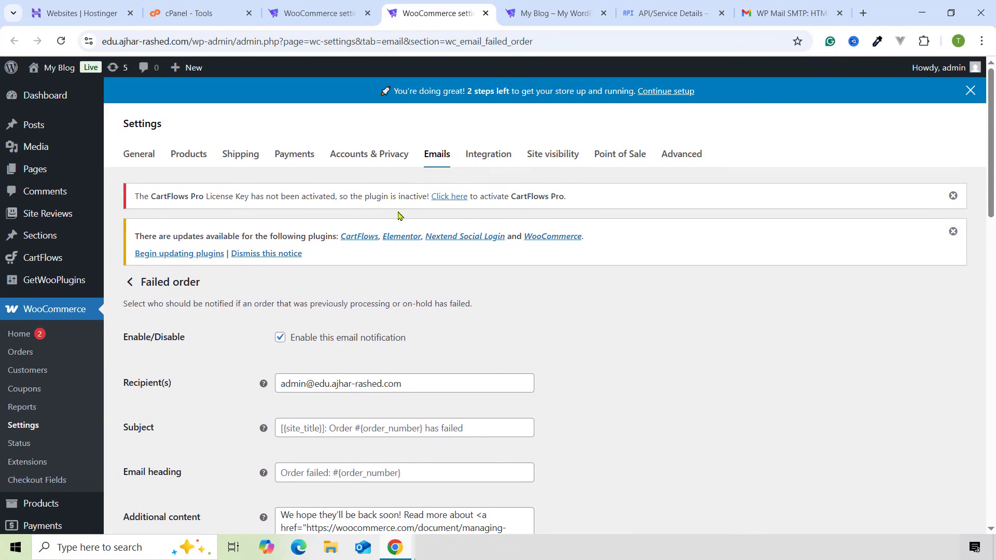
- Set the admin Failed order email's Recipient(s) to the Gmail address and save
triple_click(328, 387)
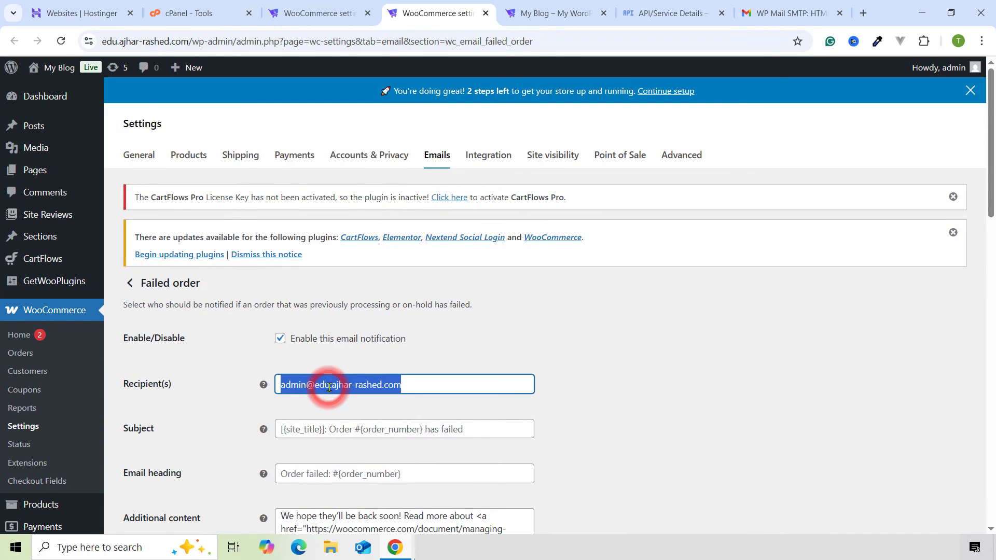
key(ctrl+v)
scroll(485, 343, down, 15)
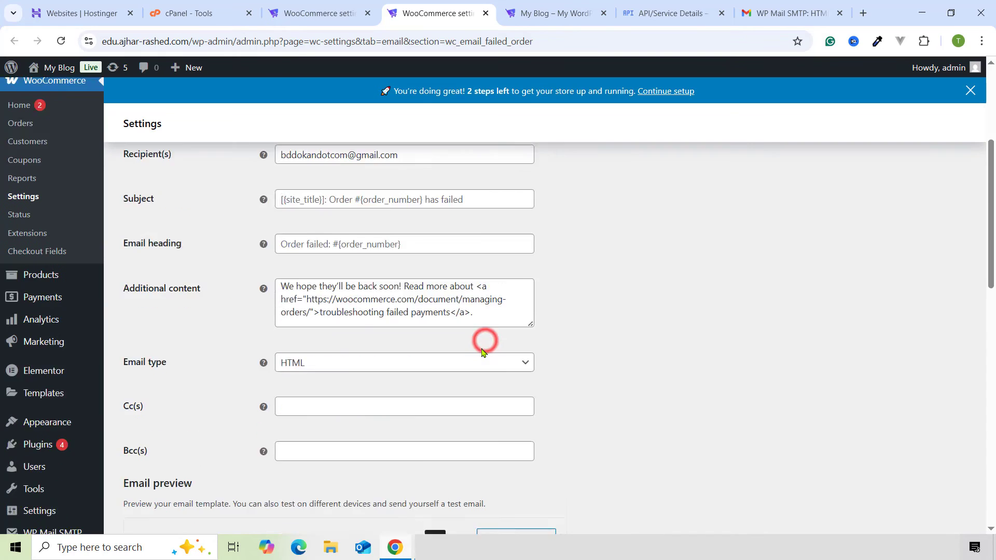
scroll(284, 460, down, 5)
click(155, 507)
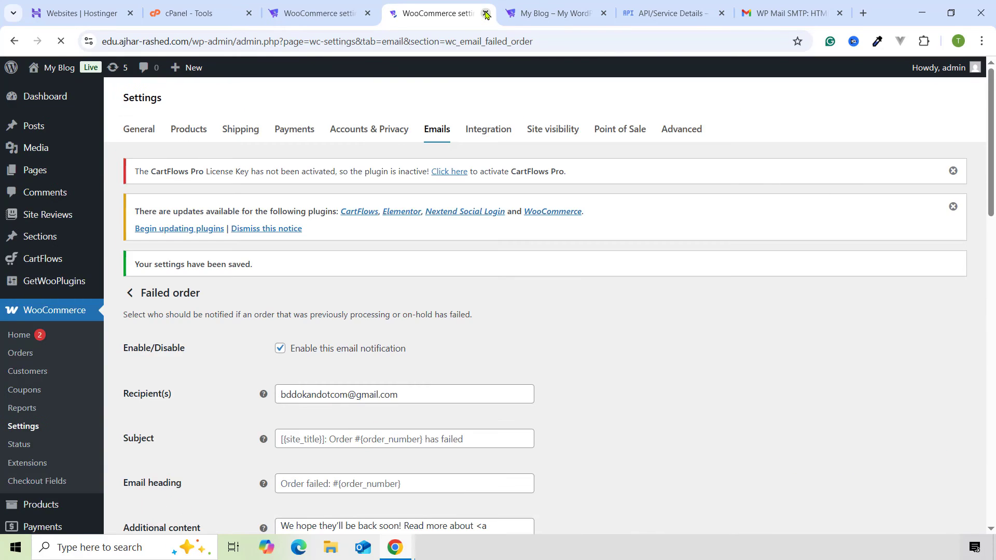
click(486, 14)
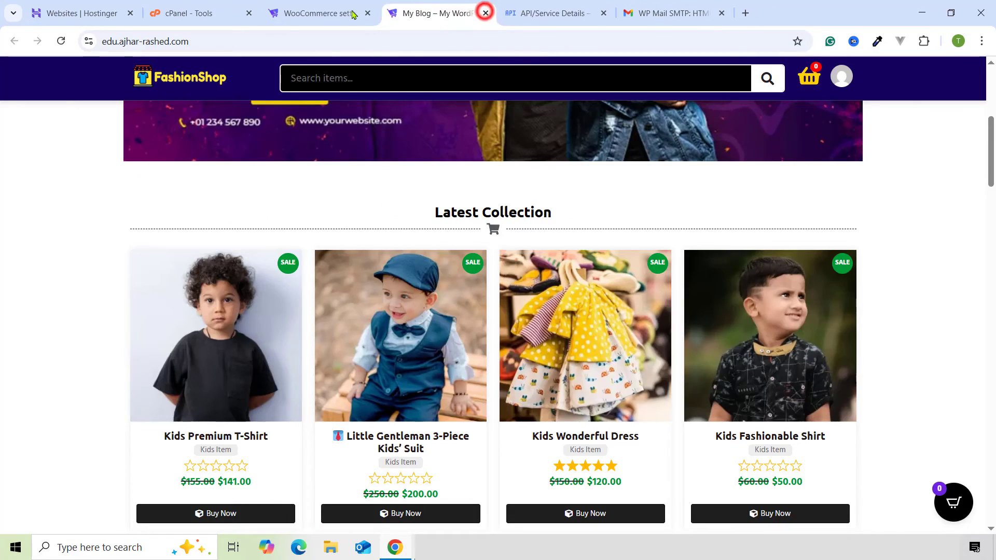
click(327, 12)
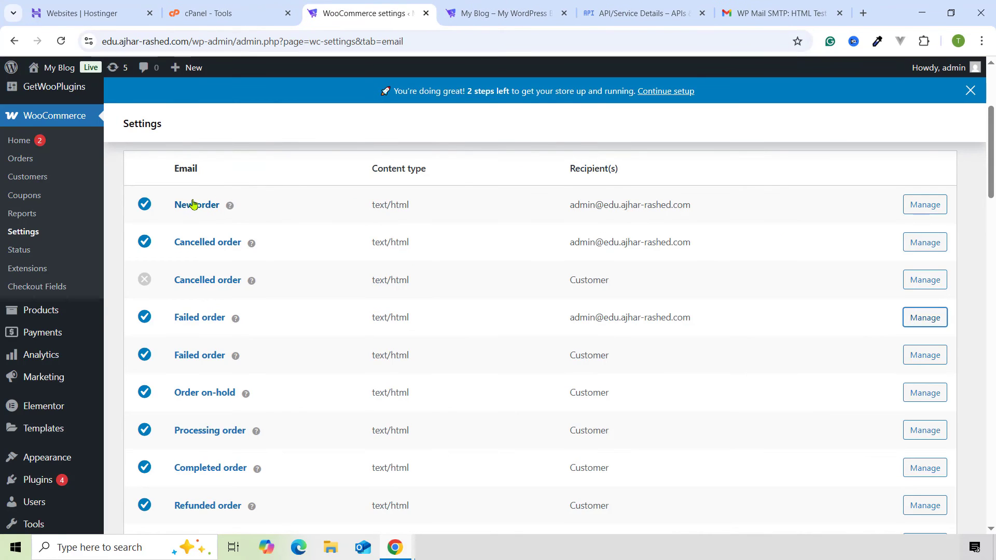
scroll(200, 207, up, 1)
scroll(200, 218, down, 1)
click(61, 41)
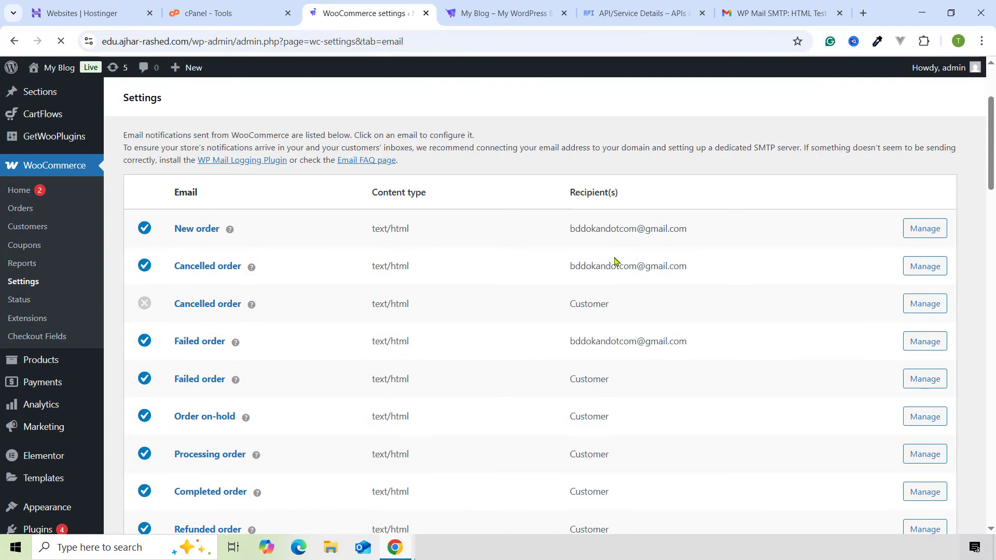
scroll(602, 250, down, 2)
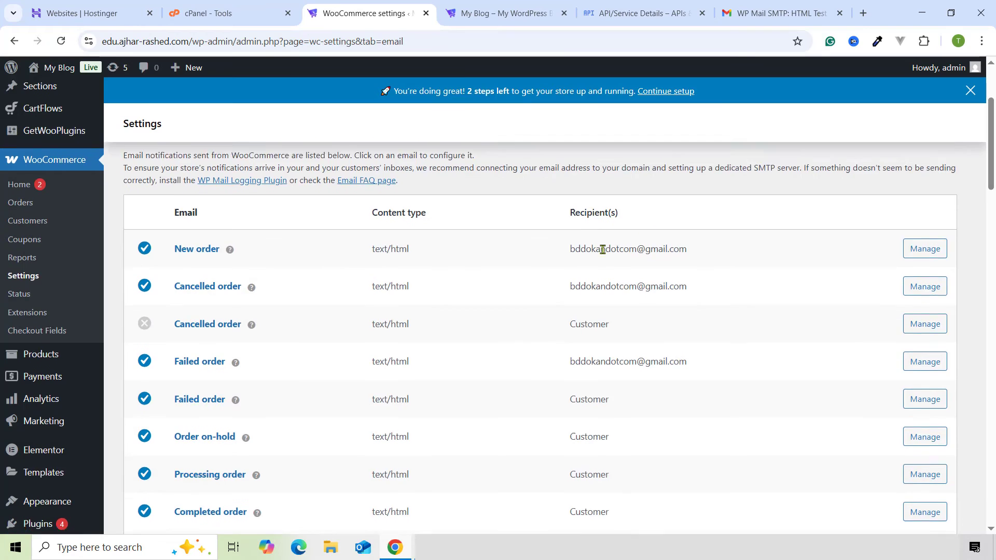
scroll(194, 216, up, 1)
scroll(247, 297, down, 1)
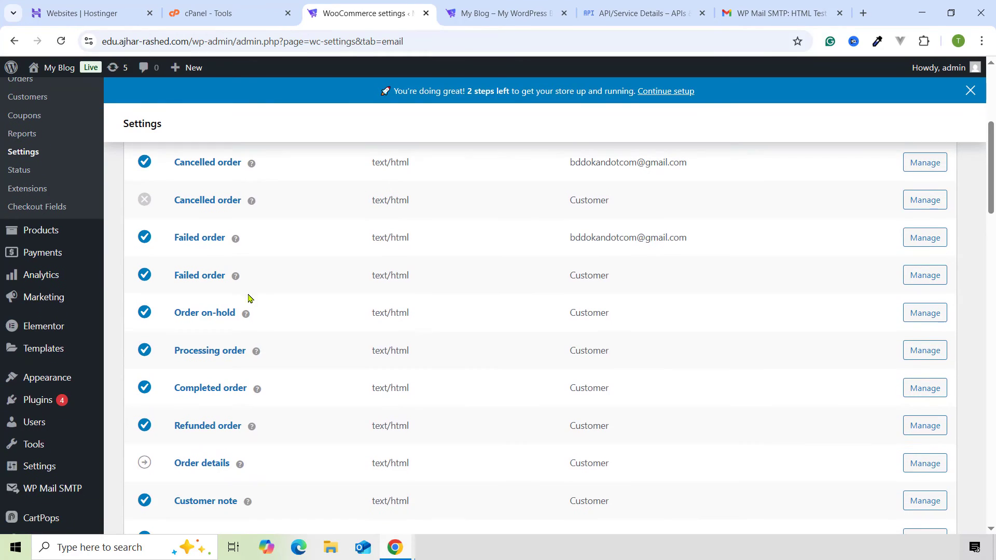
scroll(218, 384, down, 2)
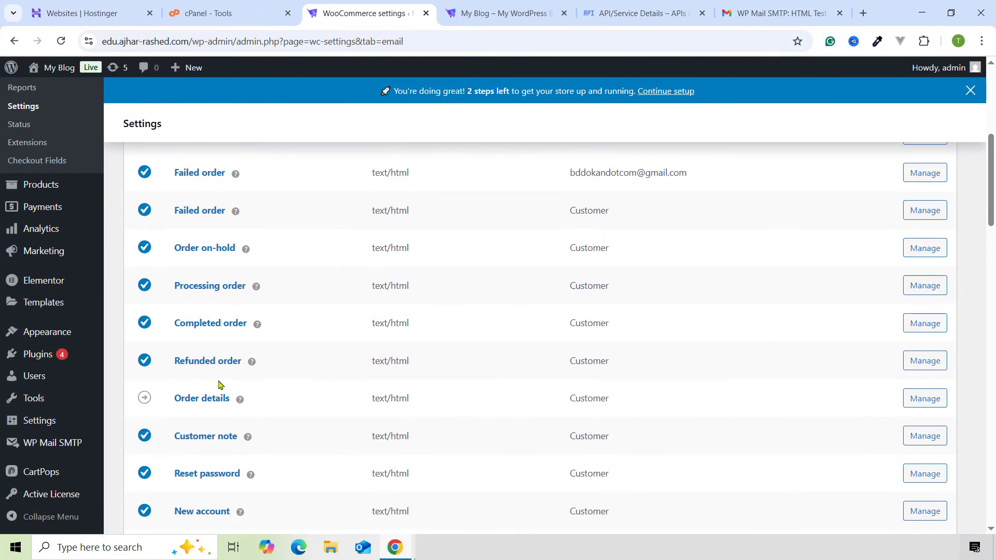
scroll(596, 314, down, 1)
scroll(600, 315, down, 1)
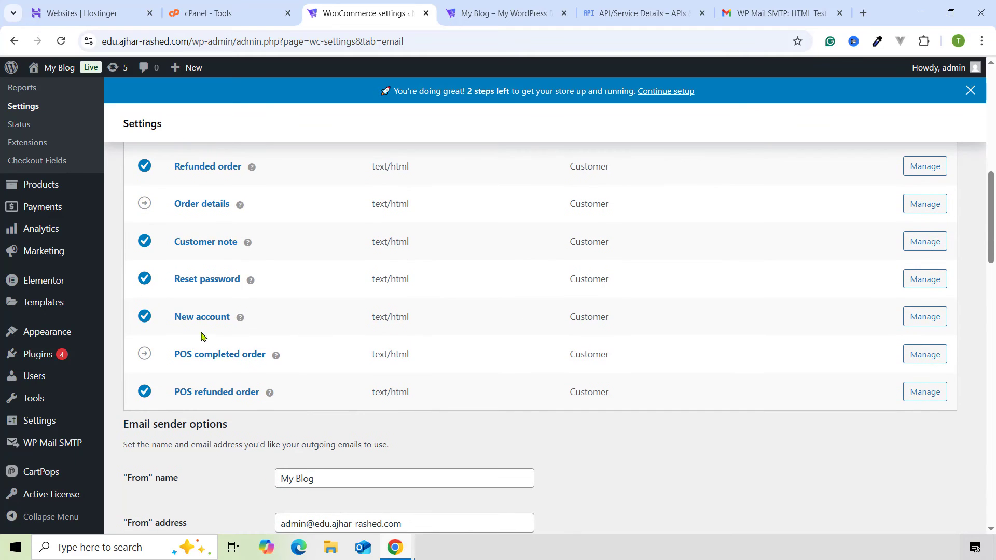
scroll(602, 319, up, 5)
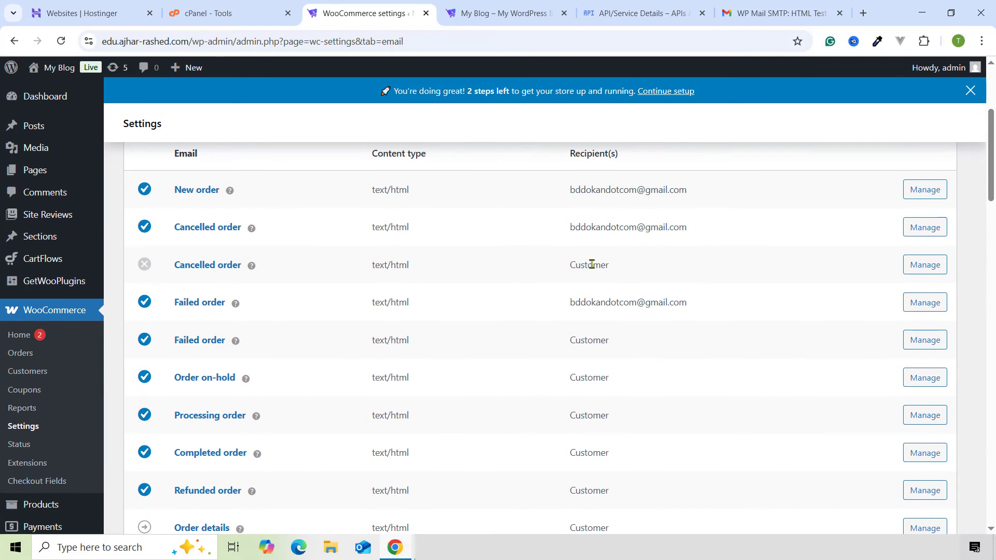
scroll(389, 324, down, 8)
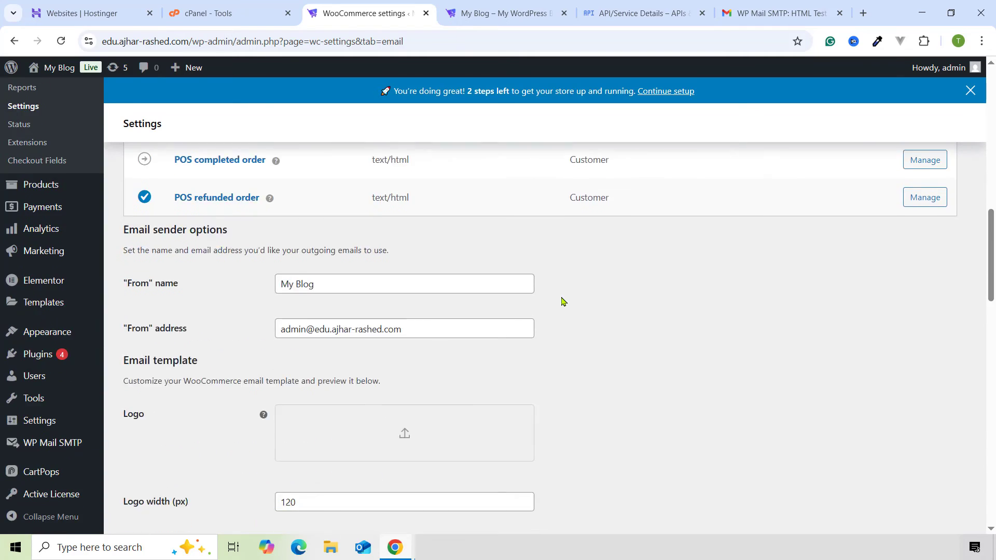
- Change the sender name to Tech Trigger and copy the Gmail account's e-mail address
triple_click(312, 285)
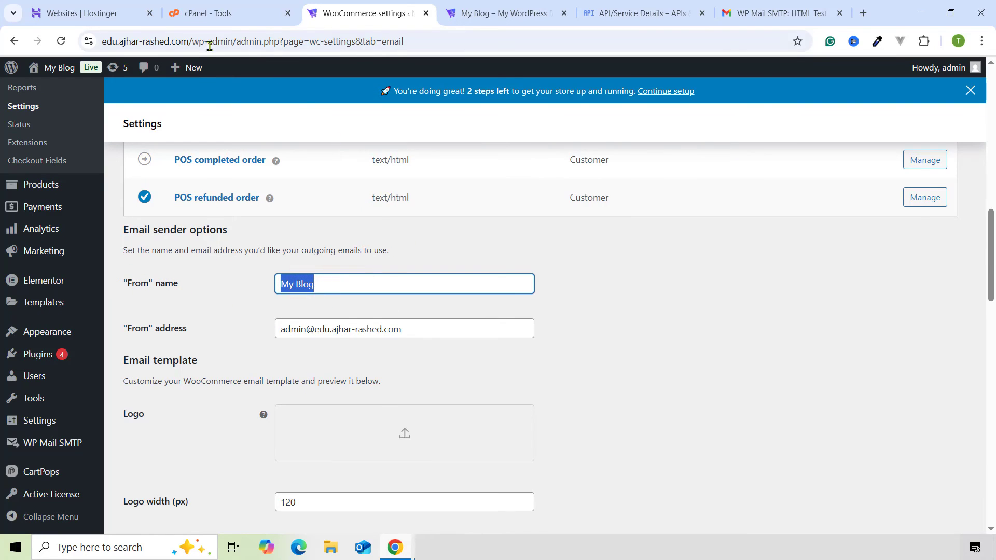
text(Tec)
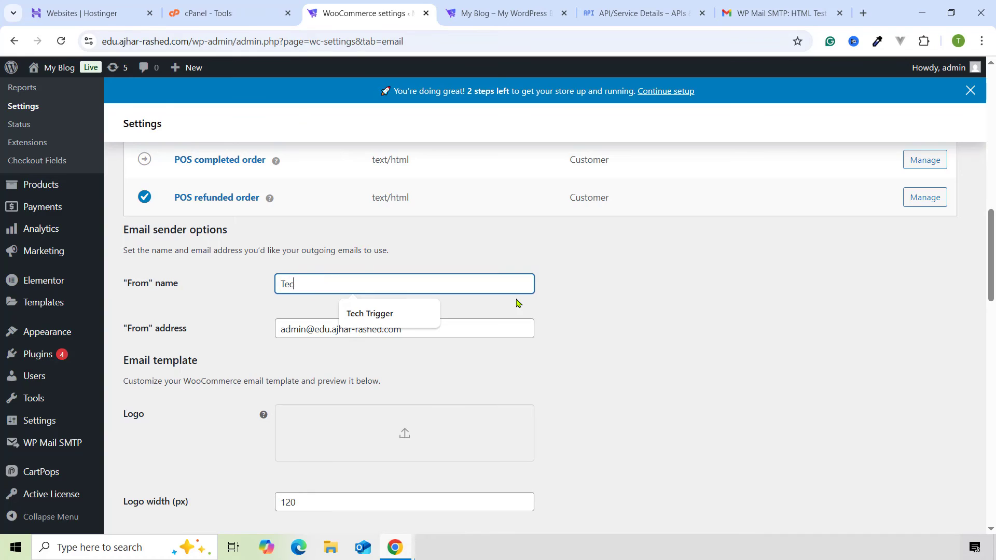
text(h Trigger)
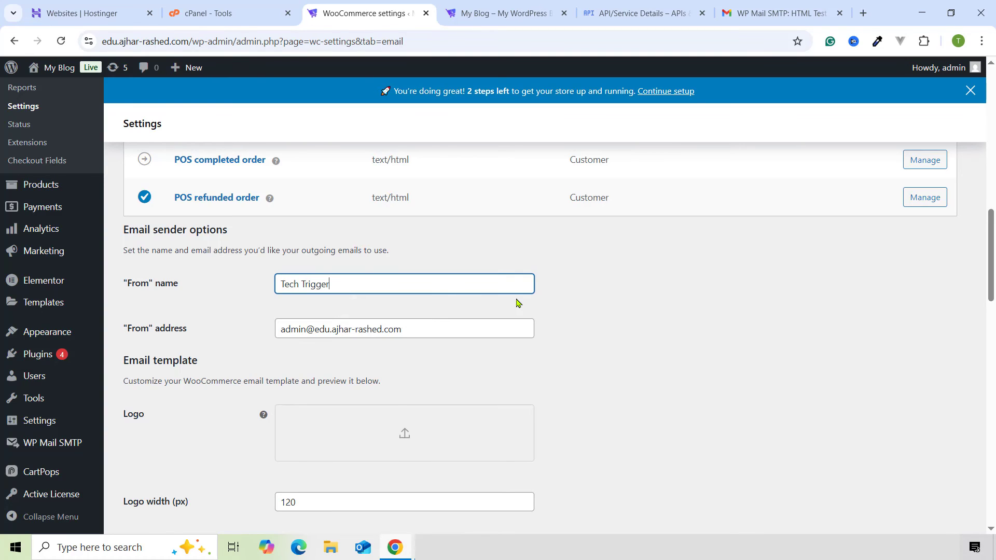
triple_click(351, 324)
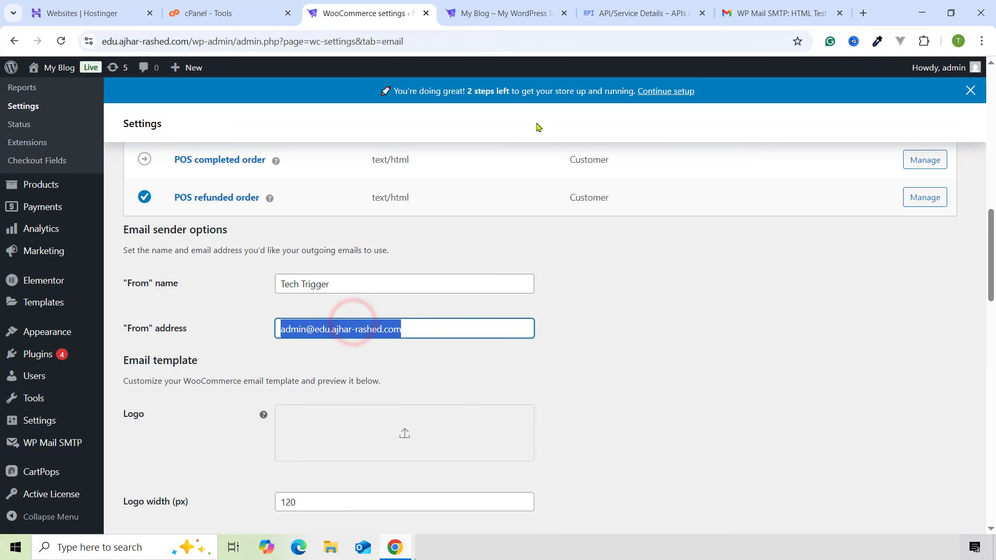
click(632, 4)
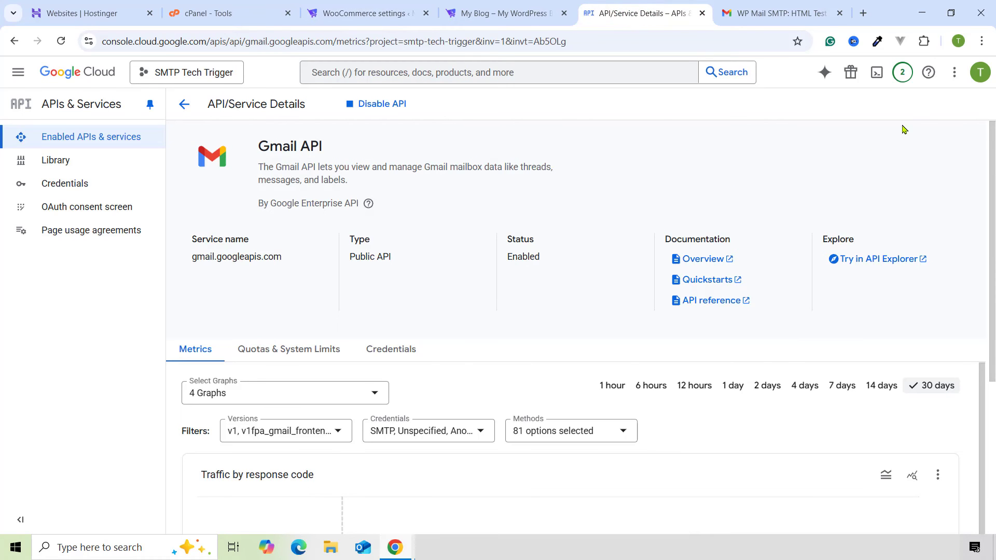
click(980, 73)
double_click(913, 114)
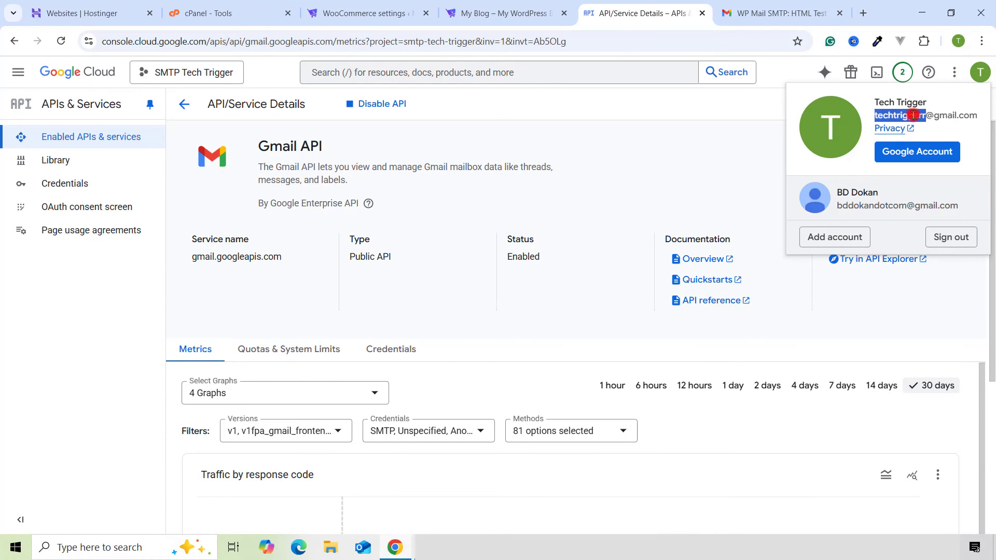
triple_click(913, 115)
- Paste the Gmail address into the WooCommerce From address field
click(486, 6)
click(362, 6)
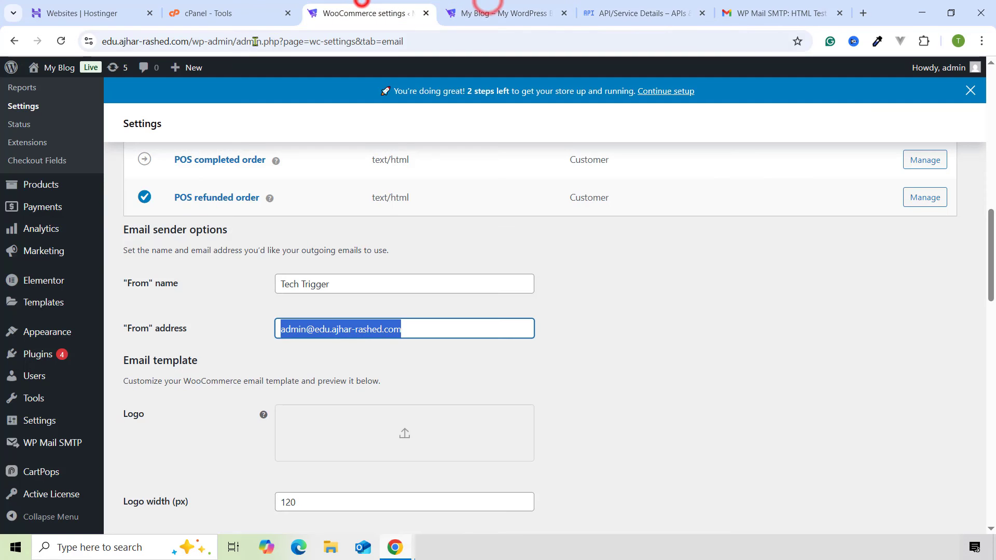
key(ctrl+v)
click(307, 361)
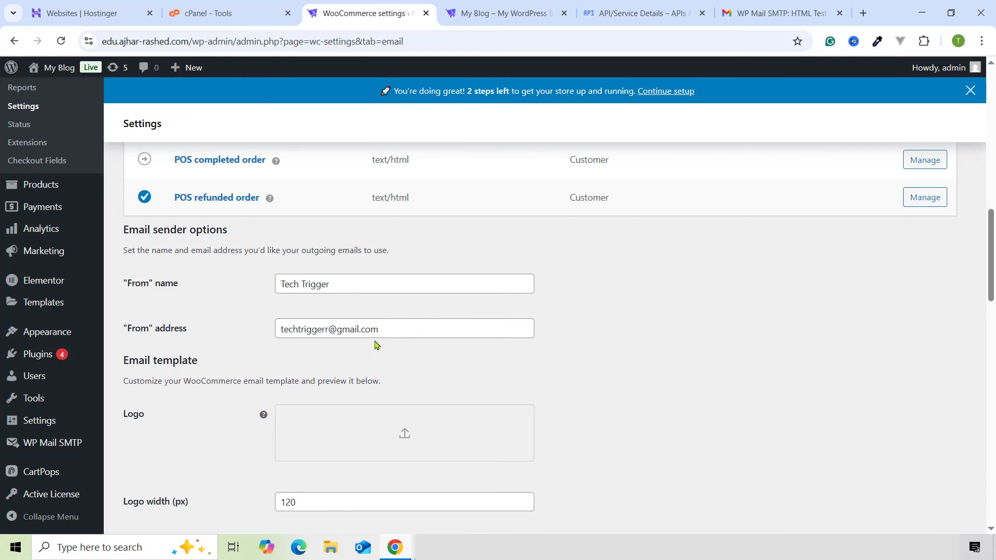
scroll(293, 332, down, 1)
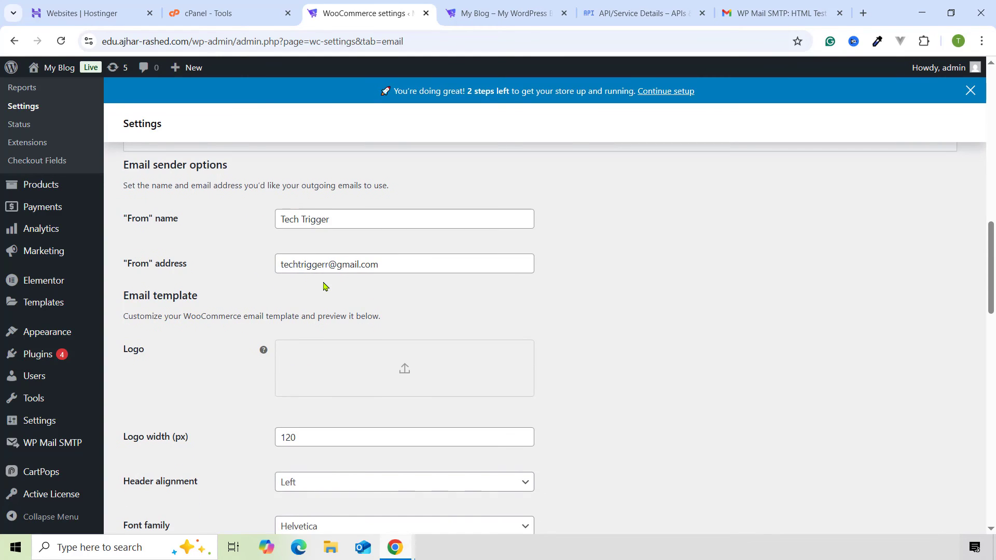
scroll(311, 287, down, 1)
- Choose the clickSHOP shopping-cart image from the Media Library as the email logo
click(385, 305)
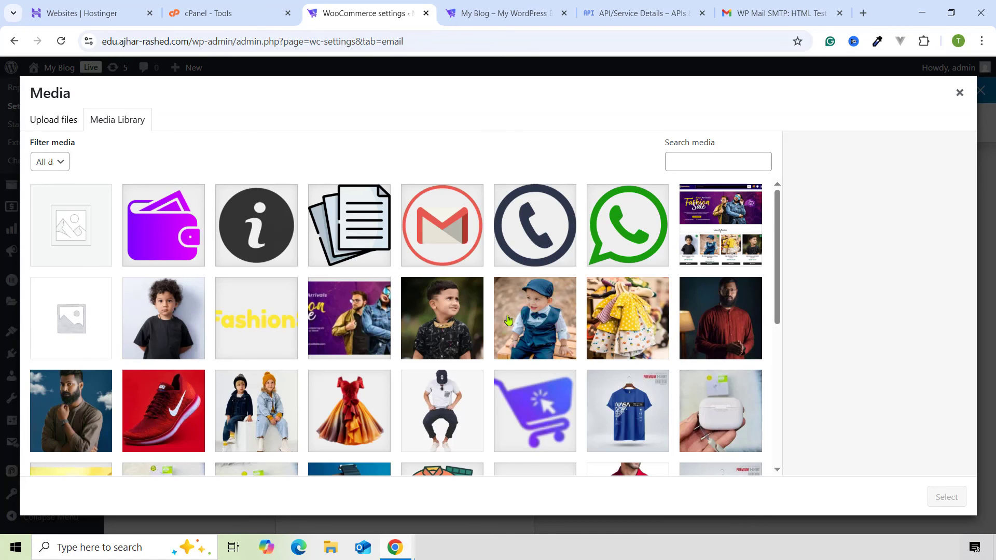
scroll(508, 320, down, 2)
click(537, 288)
scroll(444, 327, down, 3)
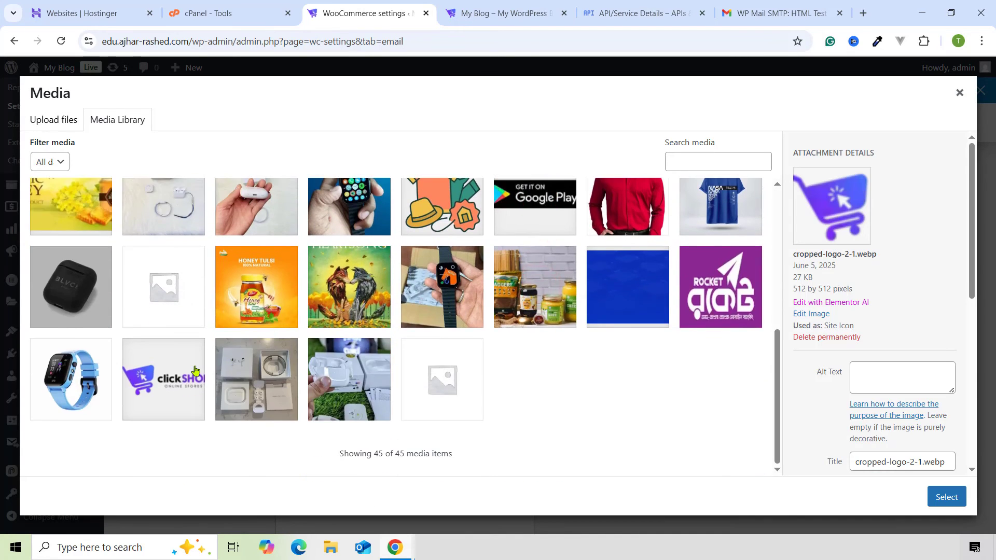
click(195, 369)
click(945, 496)
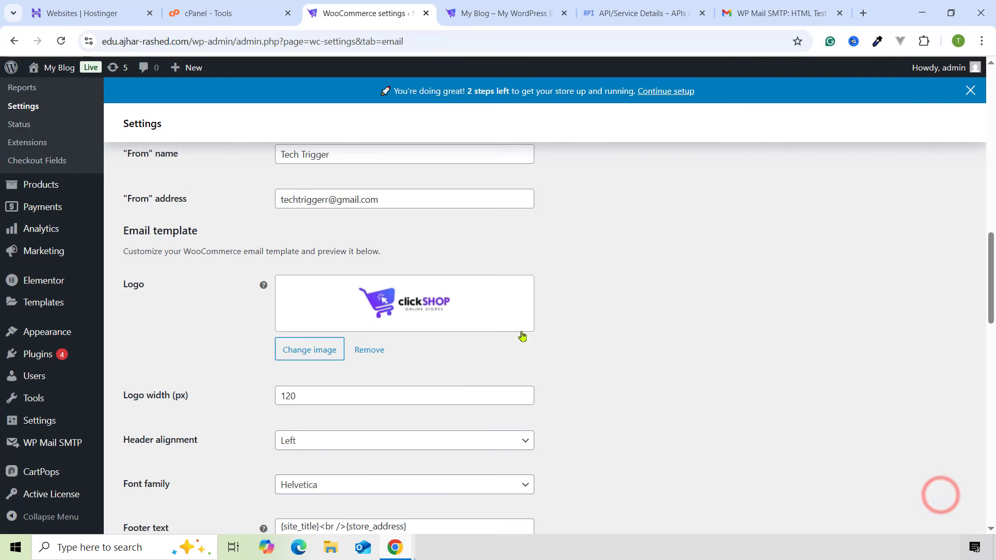
- Scroll down to the order email preview showing Tech Trigger as sender
scroll(261, 292, down, 3)
scroll(239, 243, down, 1)
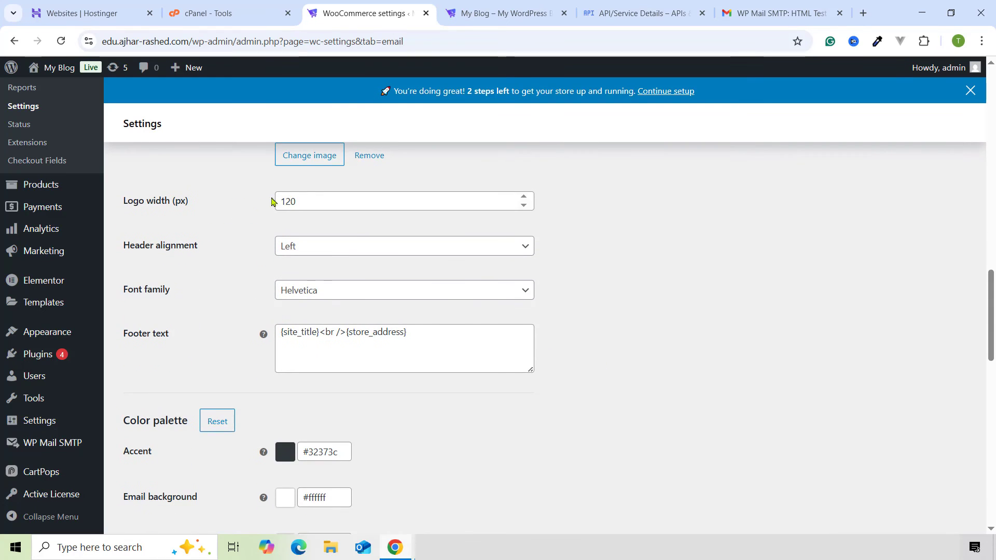
scroll(311, 311, down, 3)
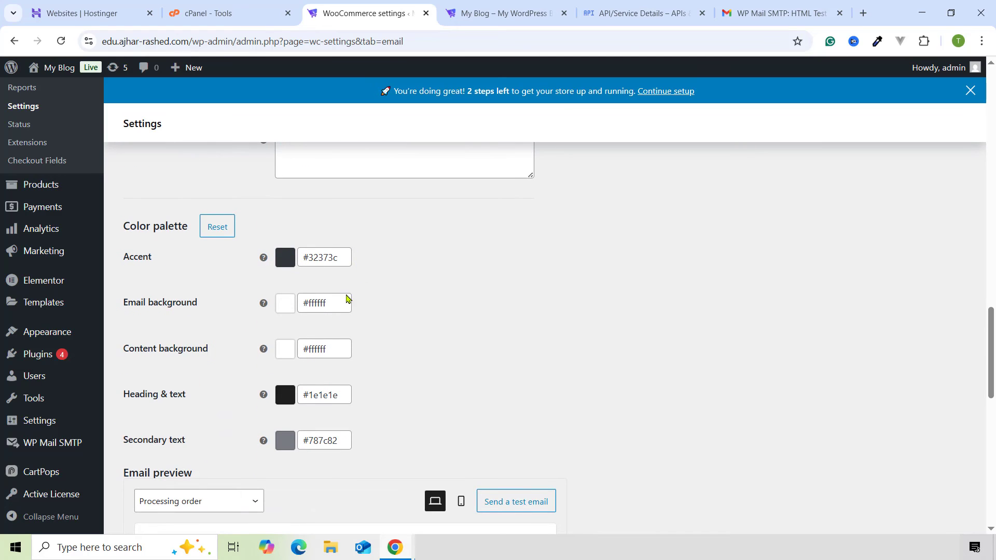
scroll(270, 358, down, 1)
scroll(287, 345, down, 2)
scroll(284, 407, down, 5)
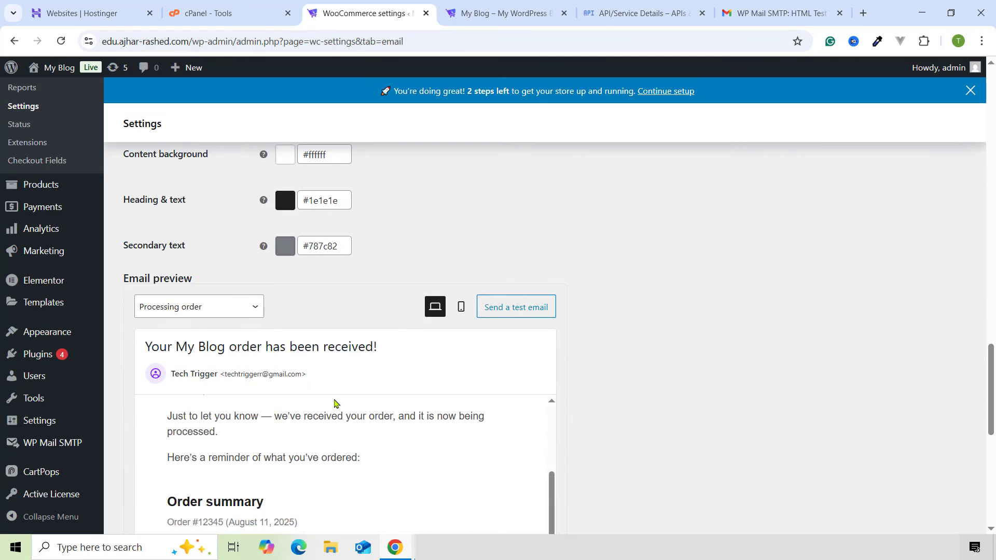
scroll(382, 281, down, 4)
scroll(382, 282, down, 2)
scroll(457, 306, up, 10)
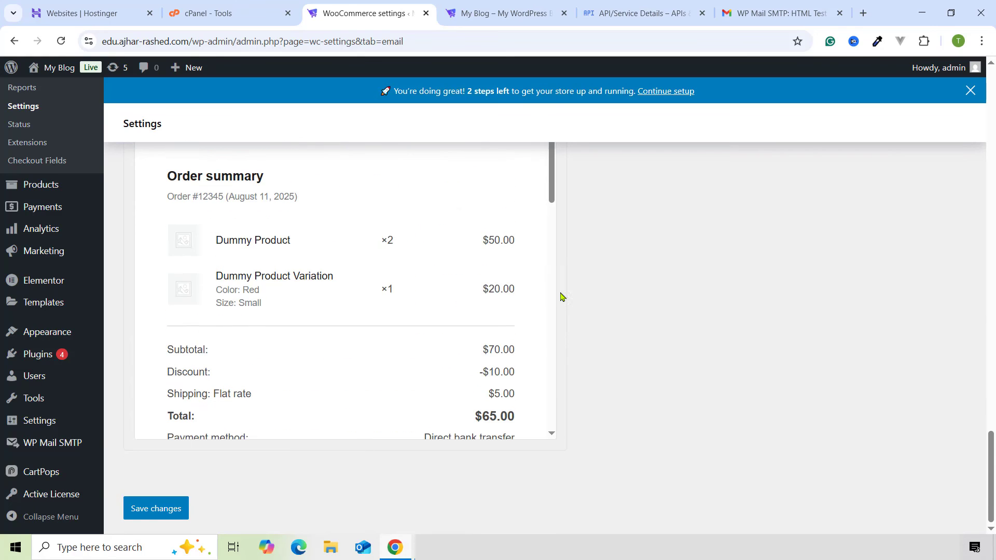
- Set the email template's heading colour to red #ed3f3f
click(285, 328)
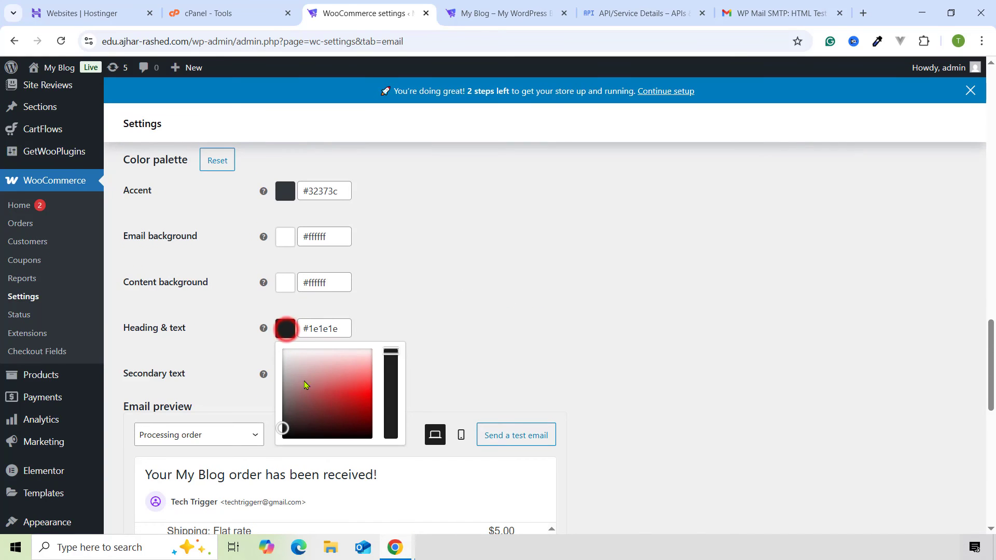
drag(341, 386, 357, 387)
click(460, 309)
scroll(460, 309, down, 4)
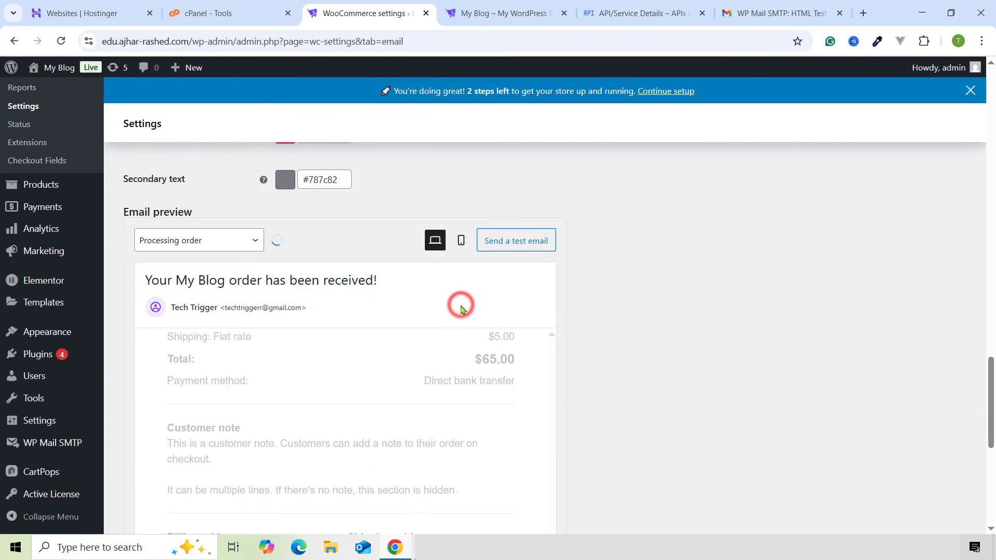
scroll(406, 456, down, 3)
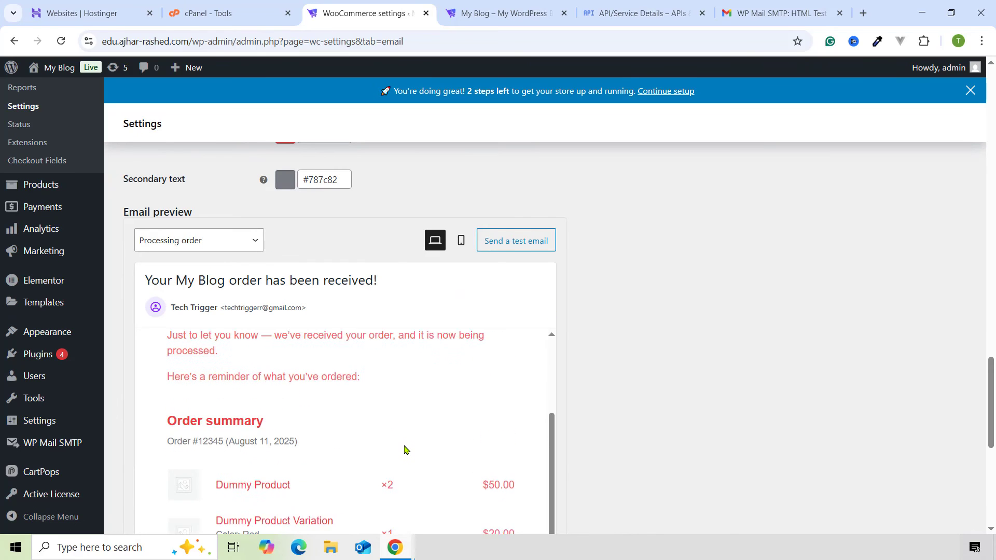
scroll(260, 440, up, 2)
scroll(258, 447, down, 1)
scroll(560, 288, up, 3)
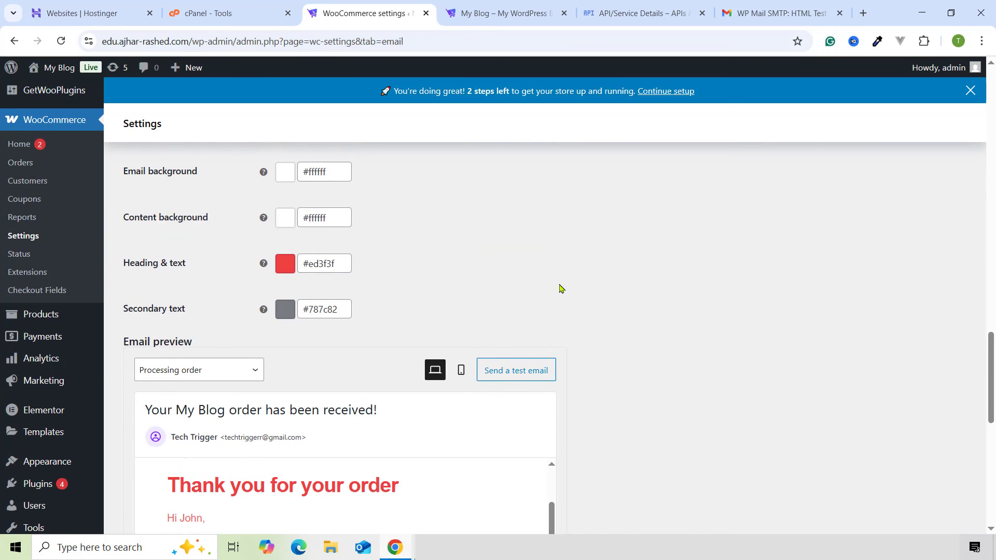
scroll(420, 275, up, 2)
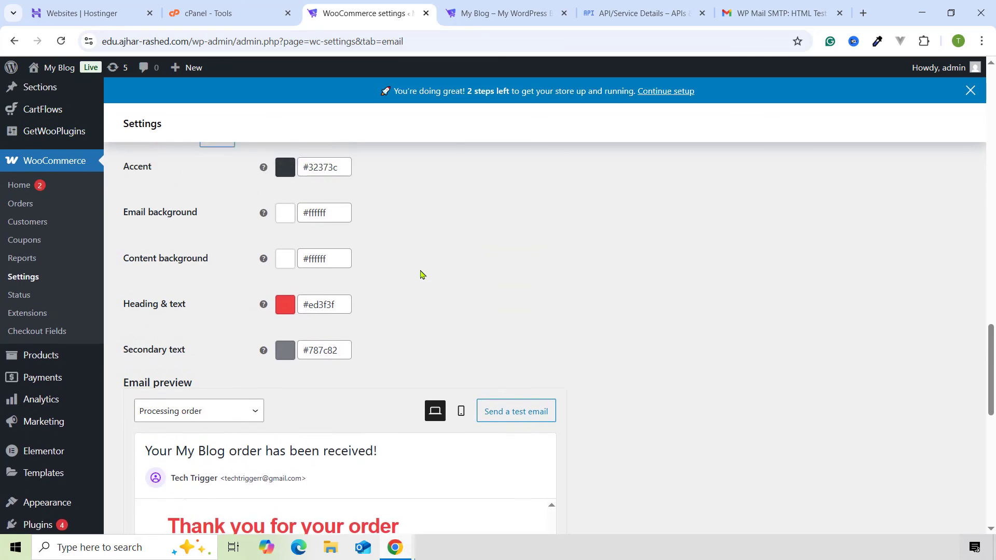
scroll(420, 280, down, 2)
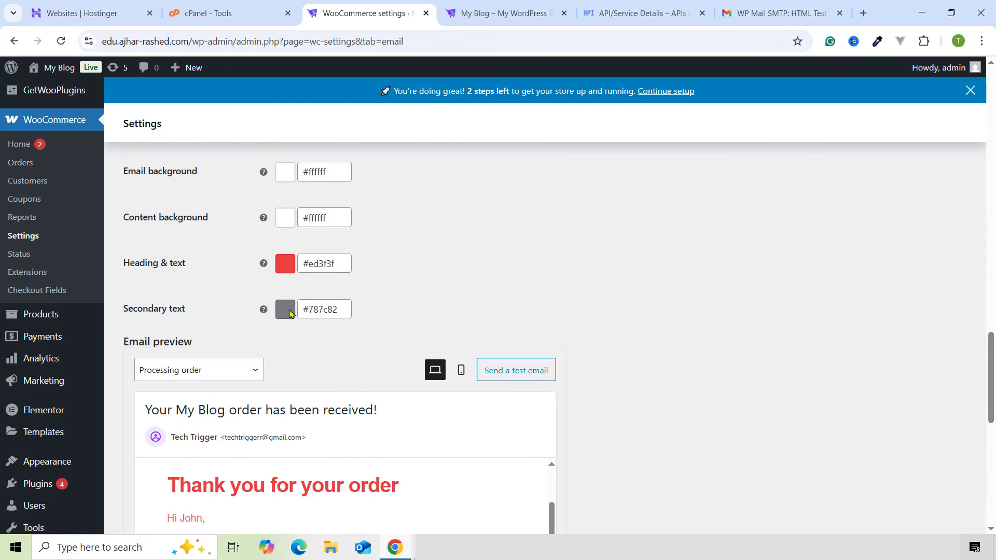
- Make the secondary text colour #161617 and save the email settings
click(287, 310)
click(295, 396)
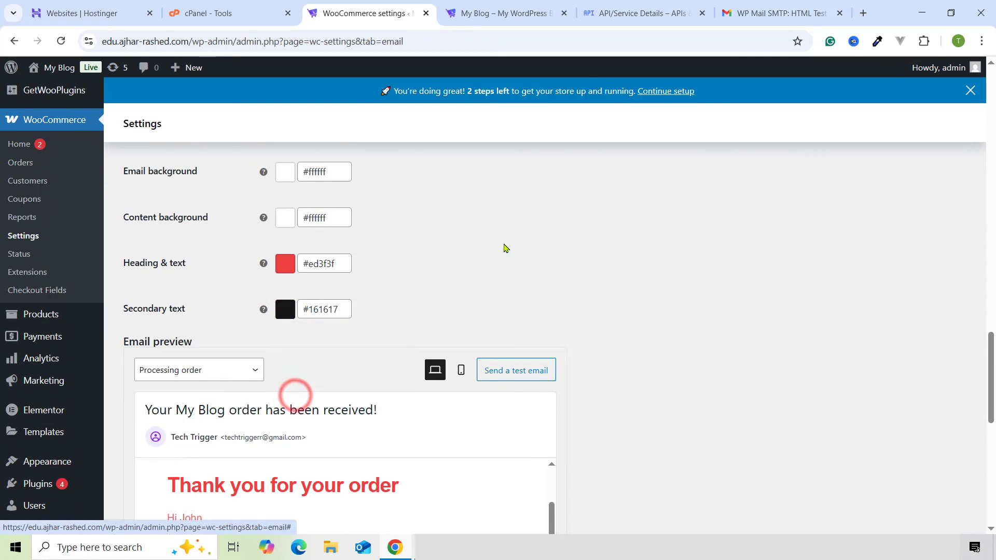
click(504, 244)
scroll(490, 253, down, 3)
click(668, 224)
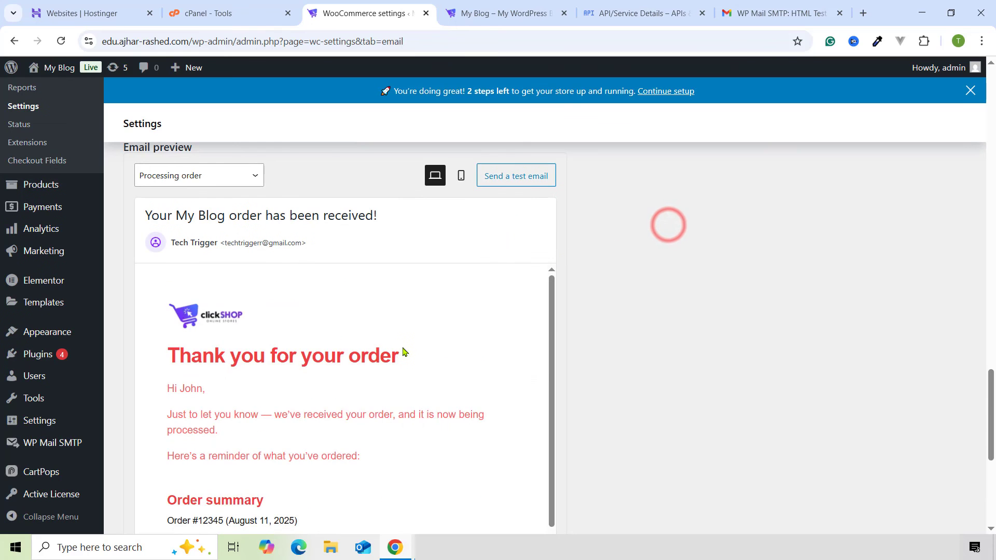
scroll(404, 353, down, 4)
scroll(383, 384, down, 5)
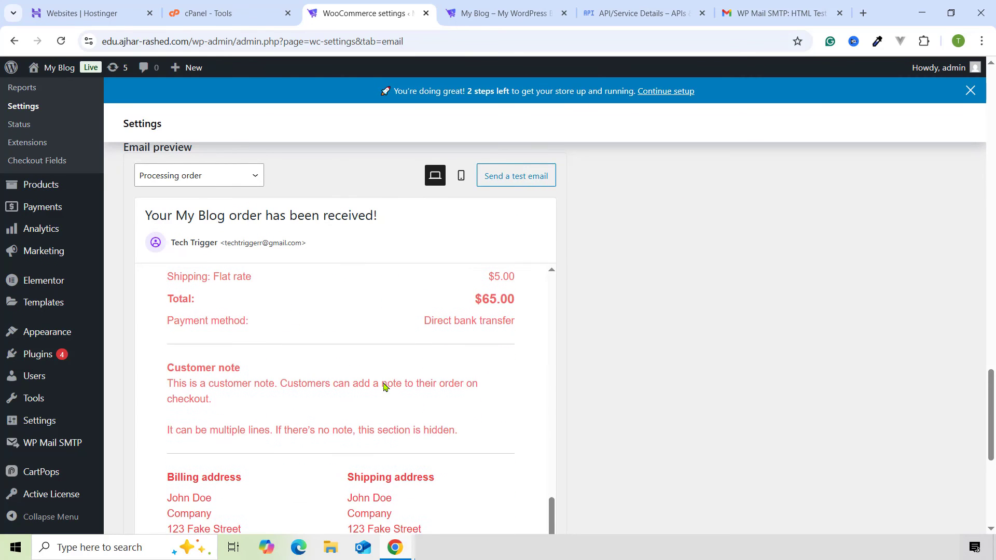
scroll(387, 381, up, 9)
scroll(315, 285, up, 3)
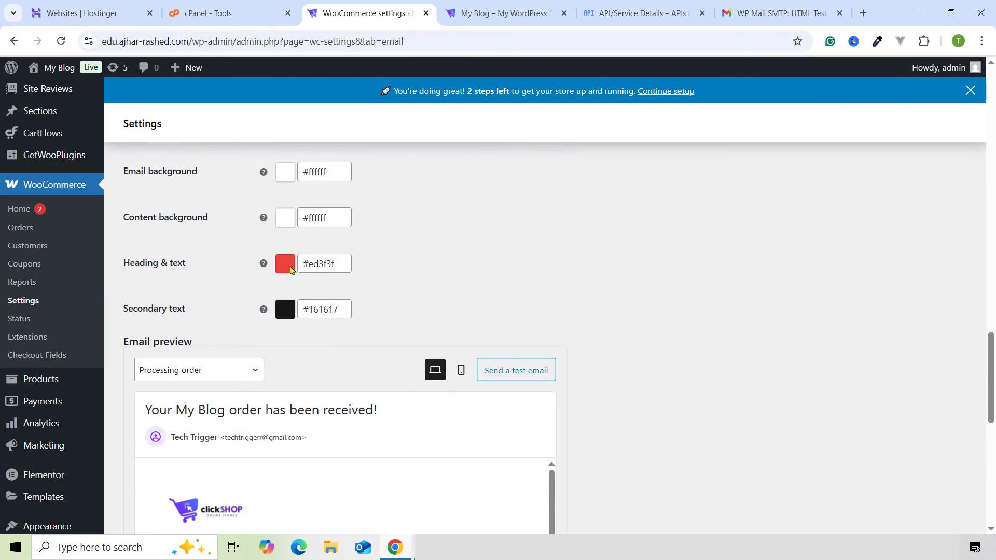
scroll(571, 393, down, 10)
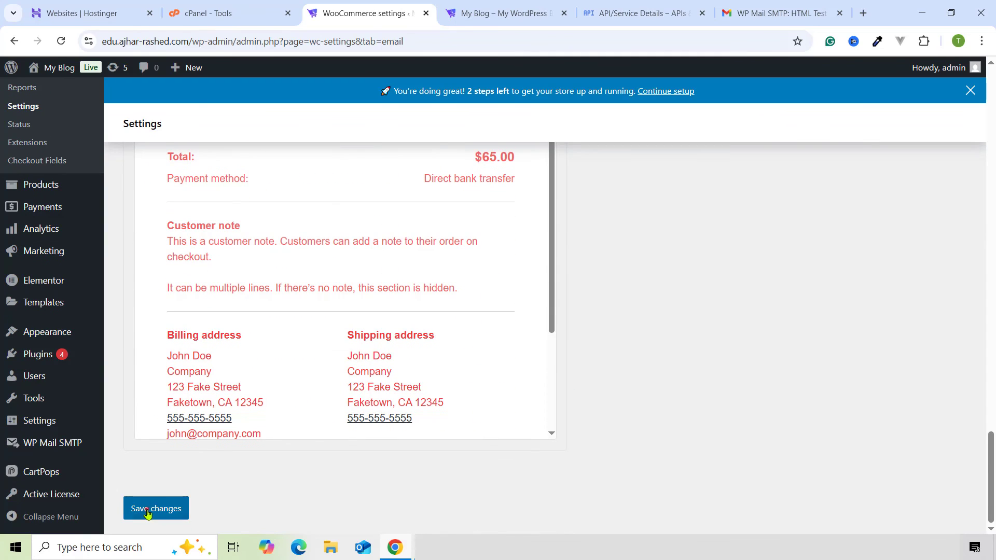
click(147, 512)
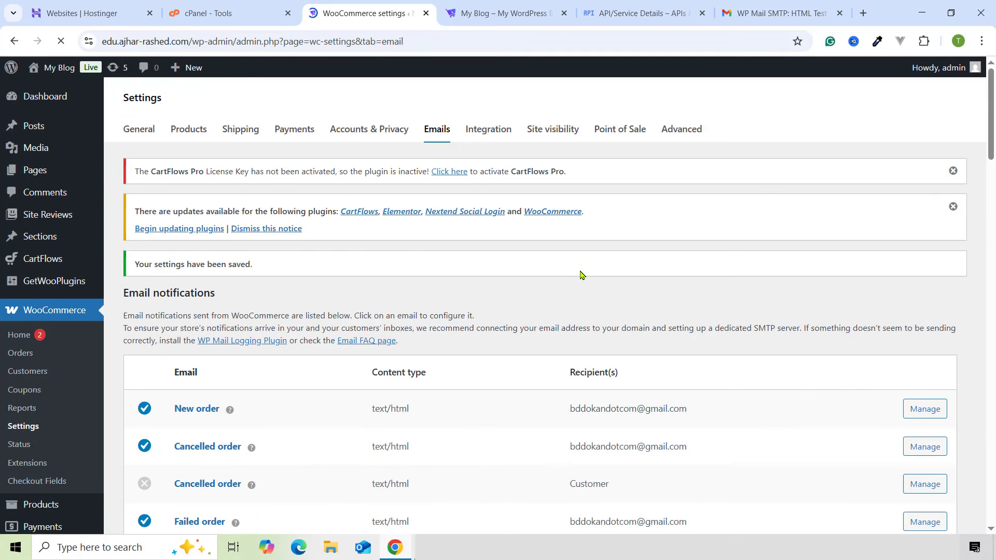
scroll(519, 272, down, 8)
- Reload the FashionShop storefront and start a Buy Now order for the Little Gentleman 3-Piece Kids' Suit
click(503, 5)
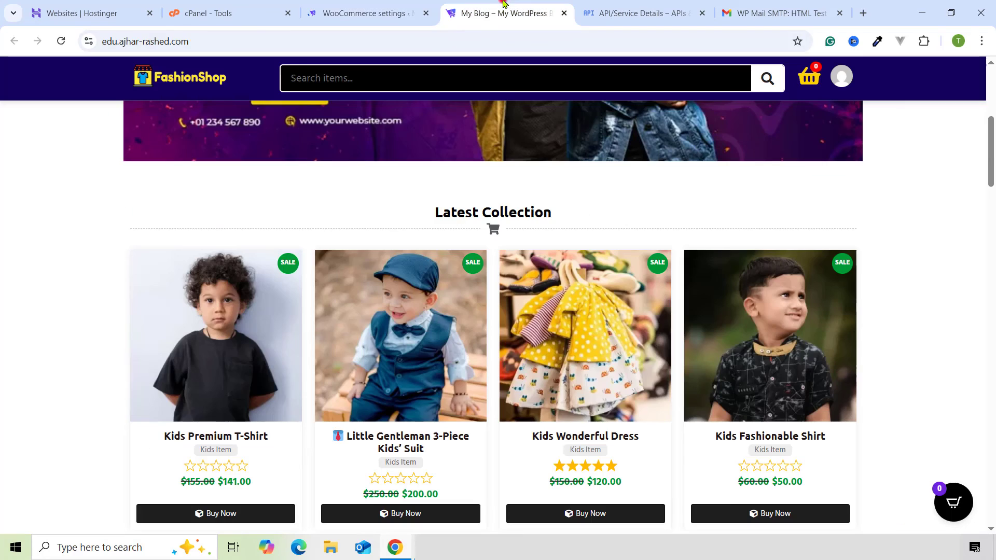
click(61, 41)
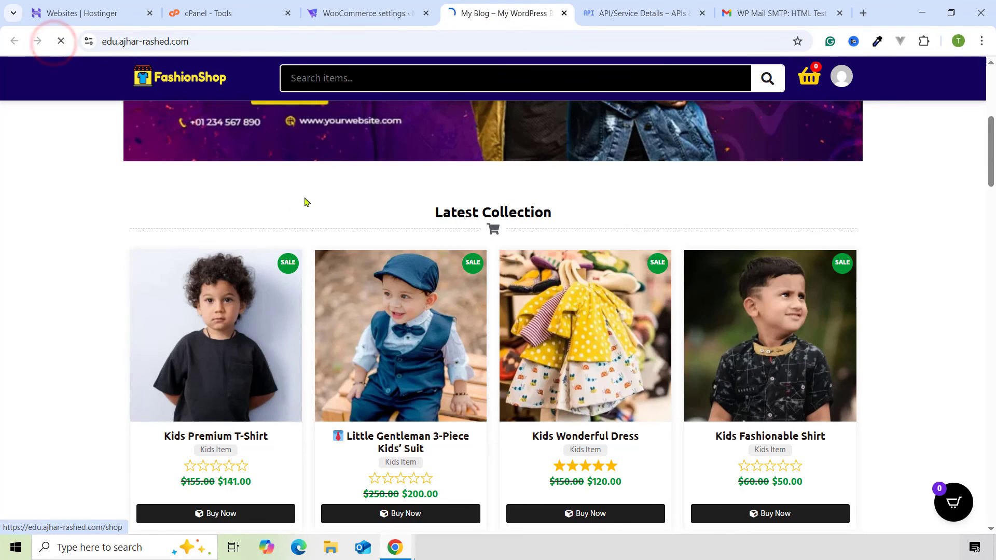
scroll(377, 290, down, 5)
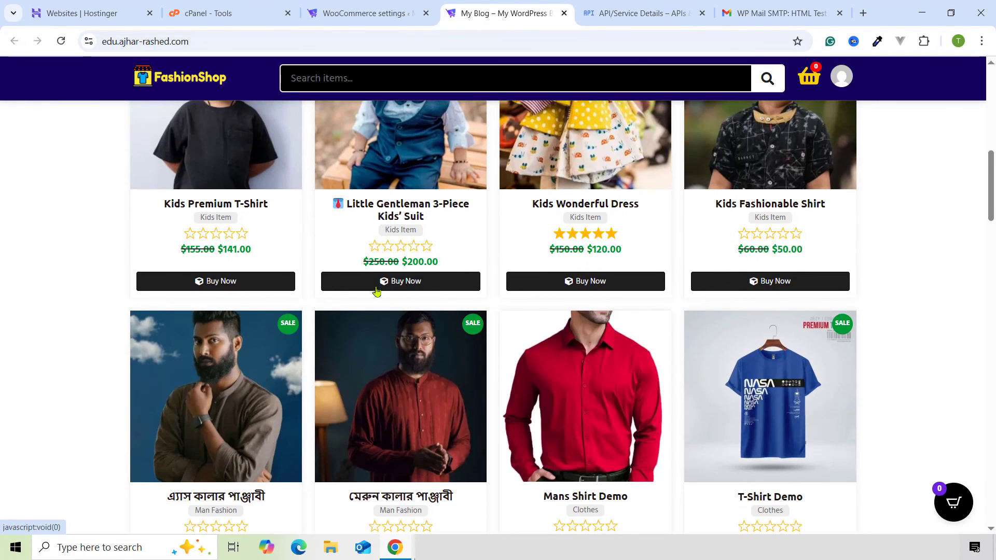
click(384, 284)
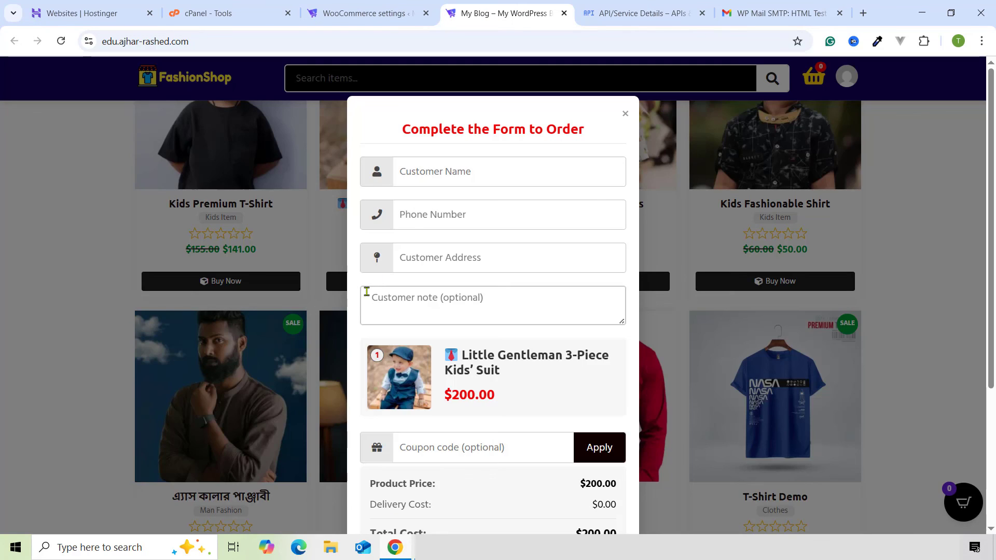
- Fill in the customer's name, phone number and address, then place the cash-on-delivery order
click(459, 178)
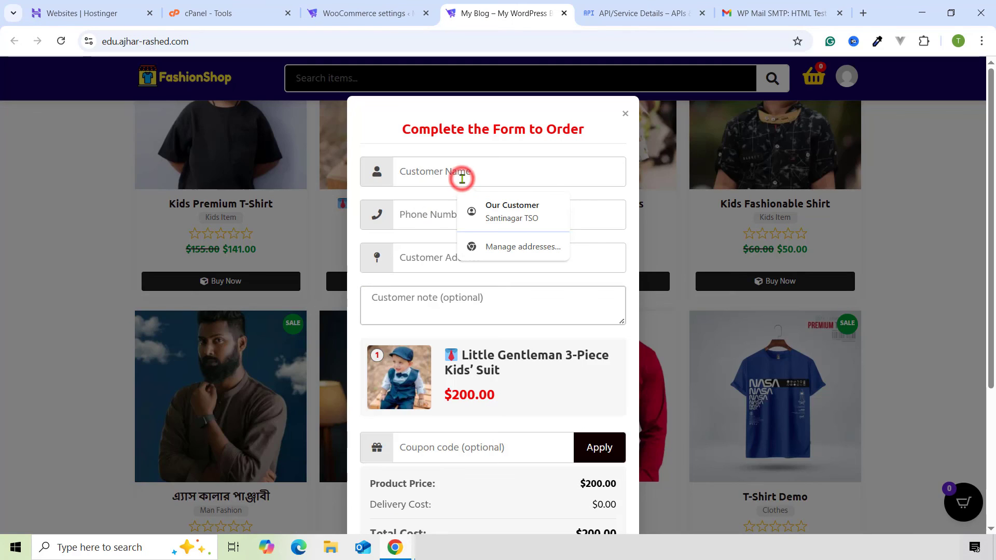
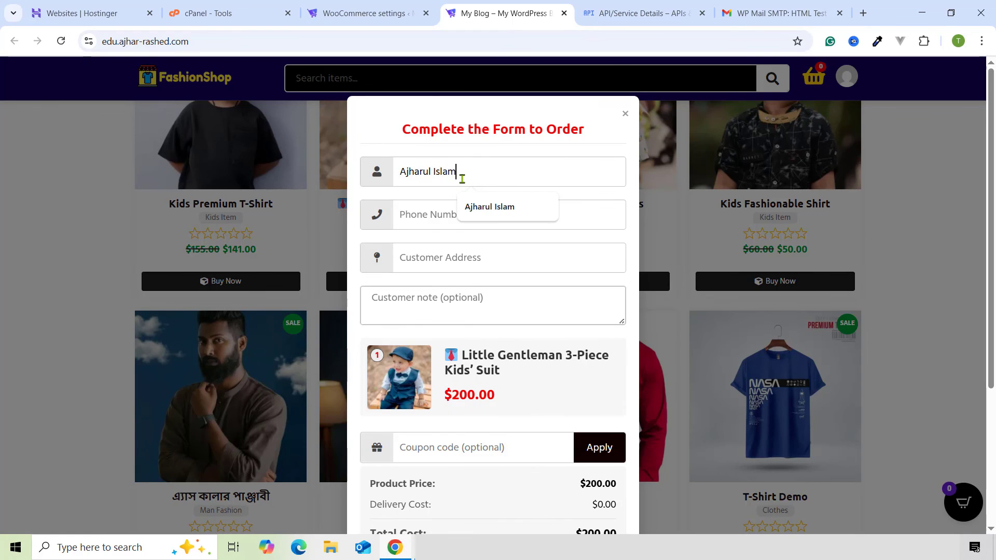
key(Tab)
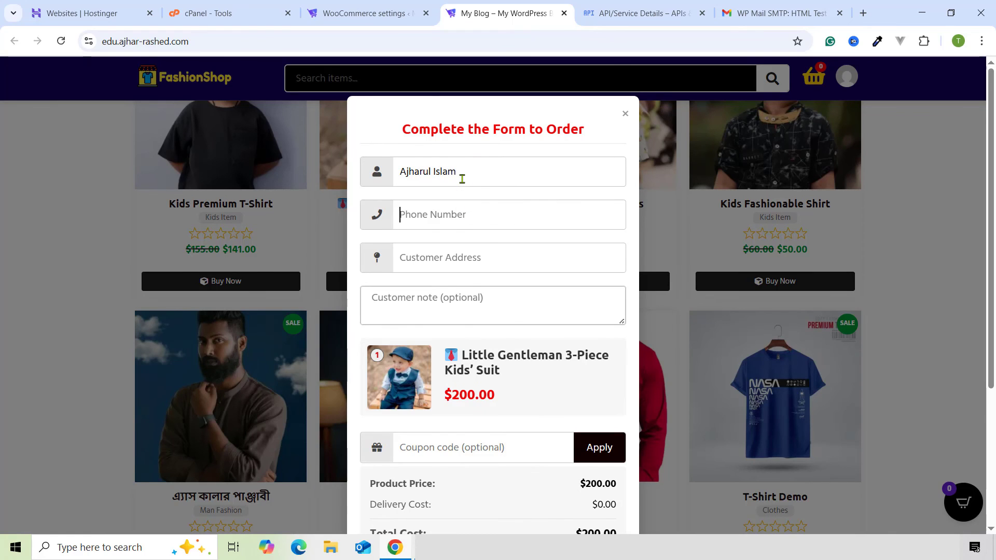
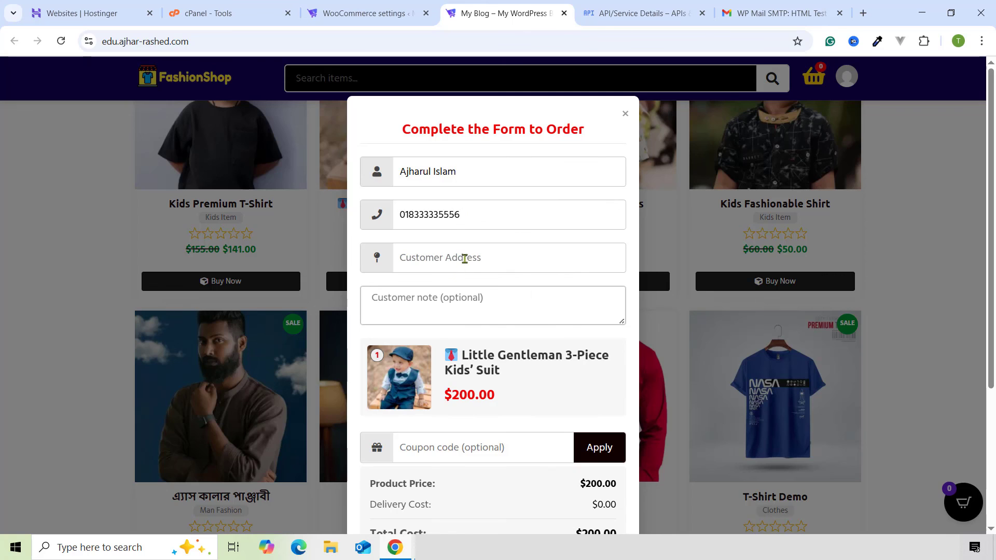
click(465, 259)
text(Test)
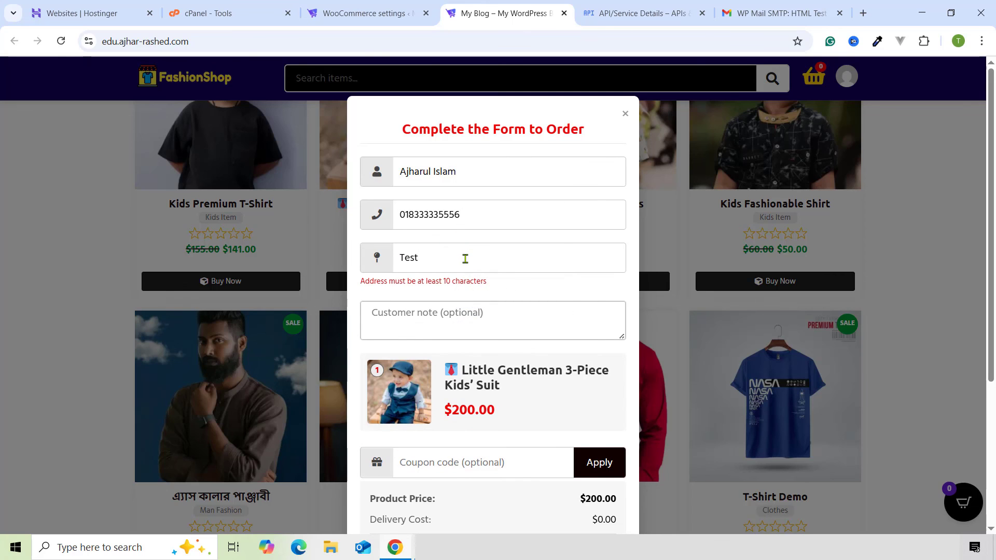
text( adress)
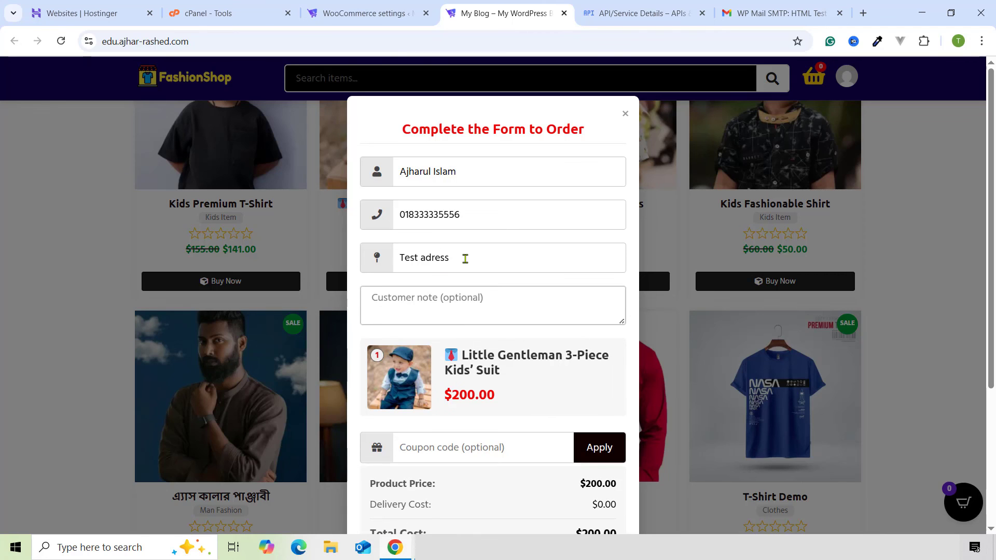
text(dfdfd fsdfds)
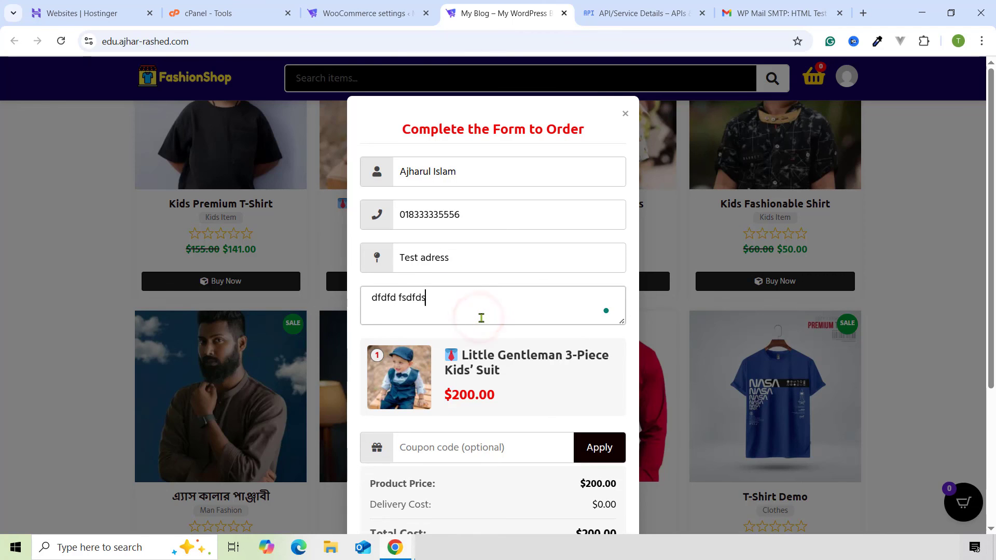
scroll(467, 322, down, 4)
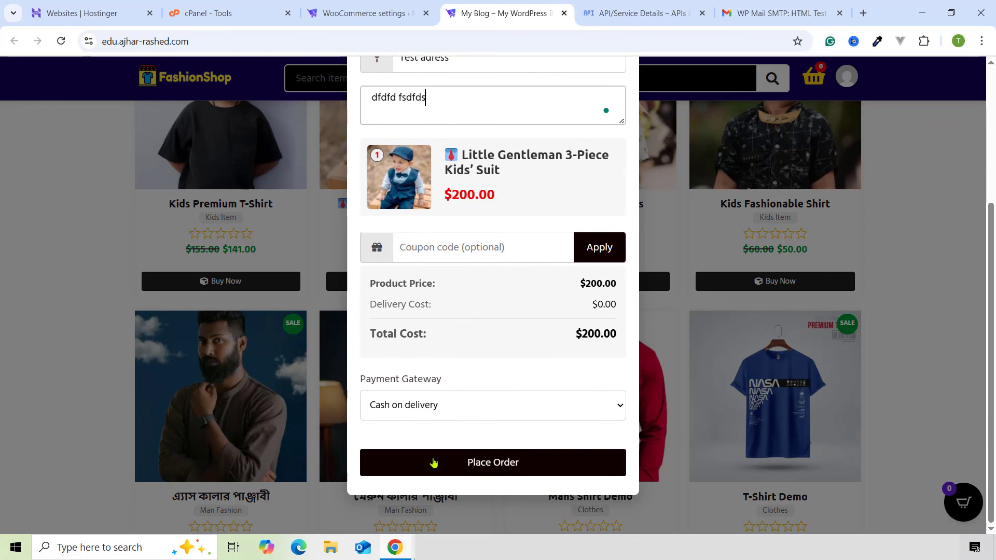
click(436, 463)
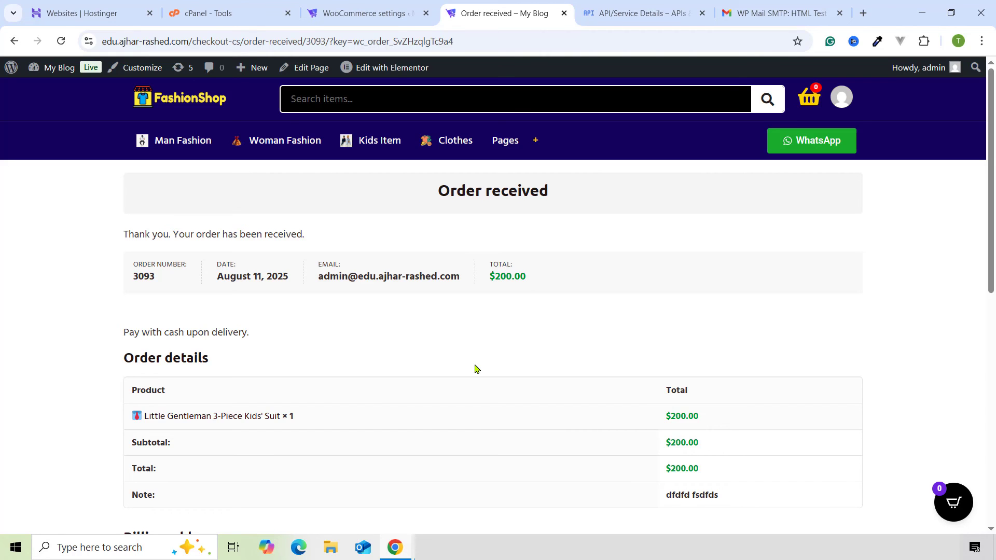
- Open the top 'You've got a new order' email in the Gmail inbox
click(629, 13)
click(750, 13)
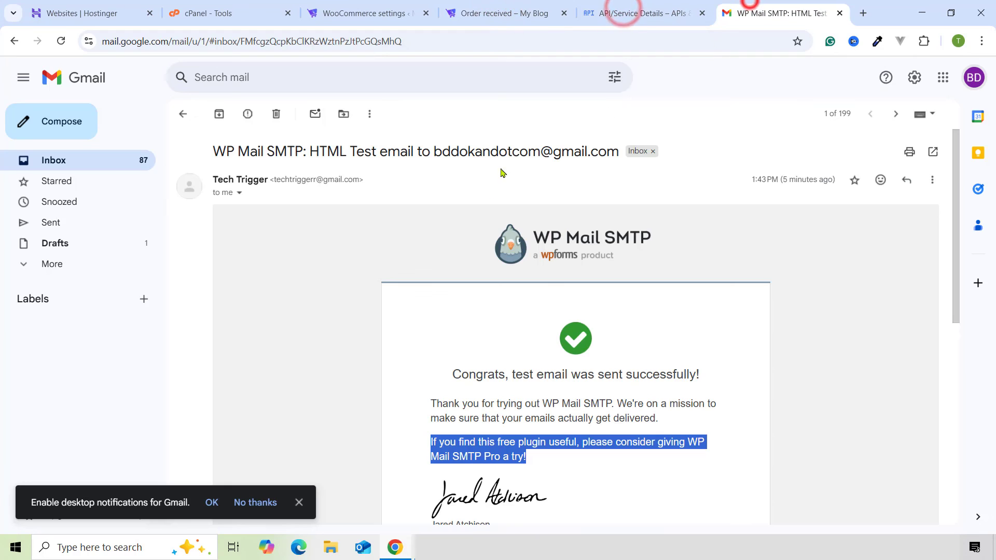
click(90, 164)
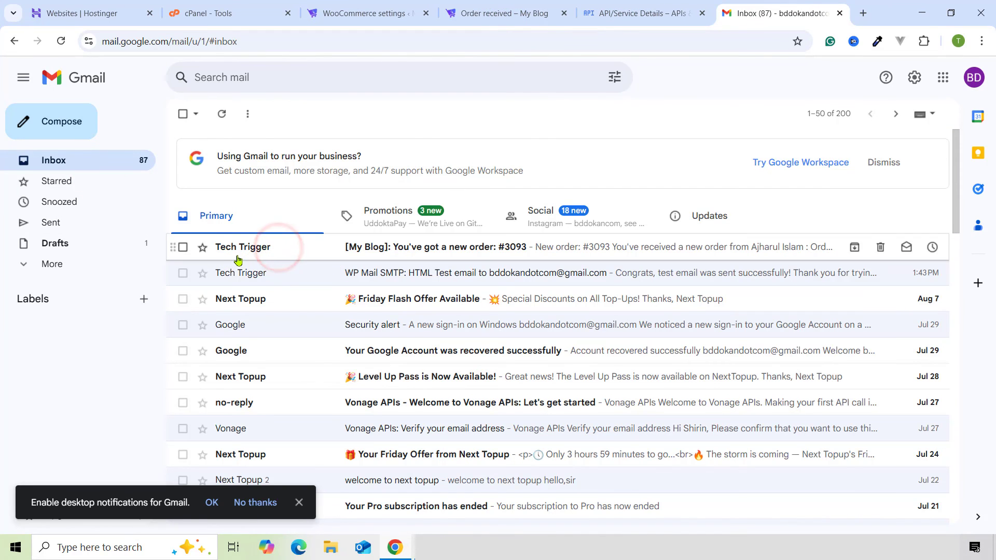
click(384, 245)
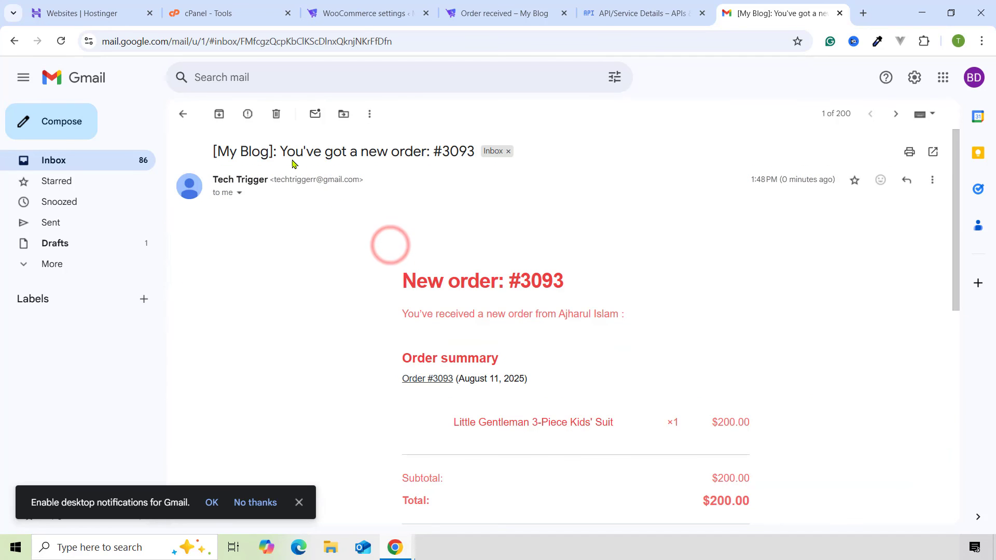
- Review the order #3093 email, then highlight the $0.10/1000 outbound email price
scroll(422, 263, down, 9)
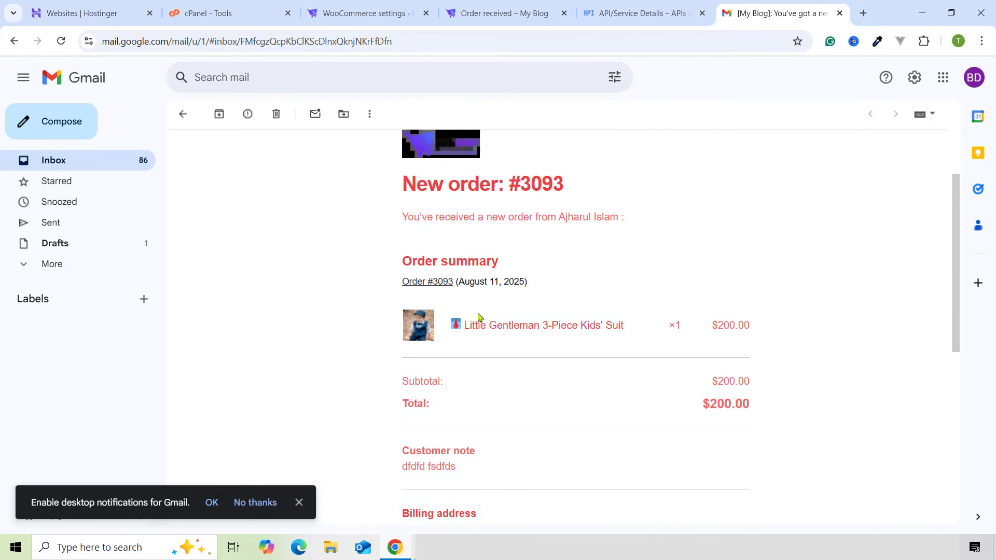
scroll(600, 400, up, 9)
scroll(597, 398, down, 6)
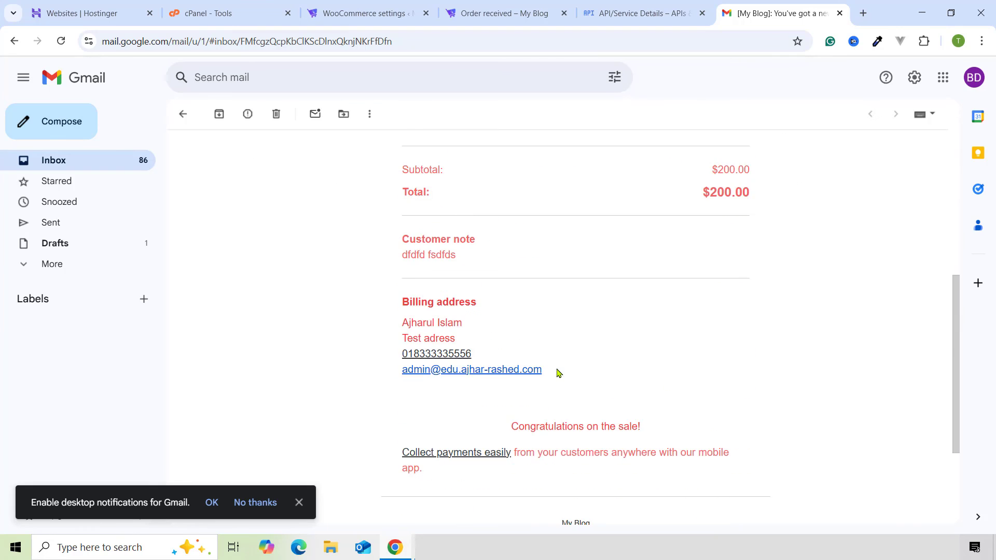
scroll(534, 405, up, 5)
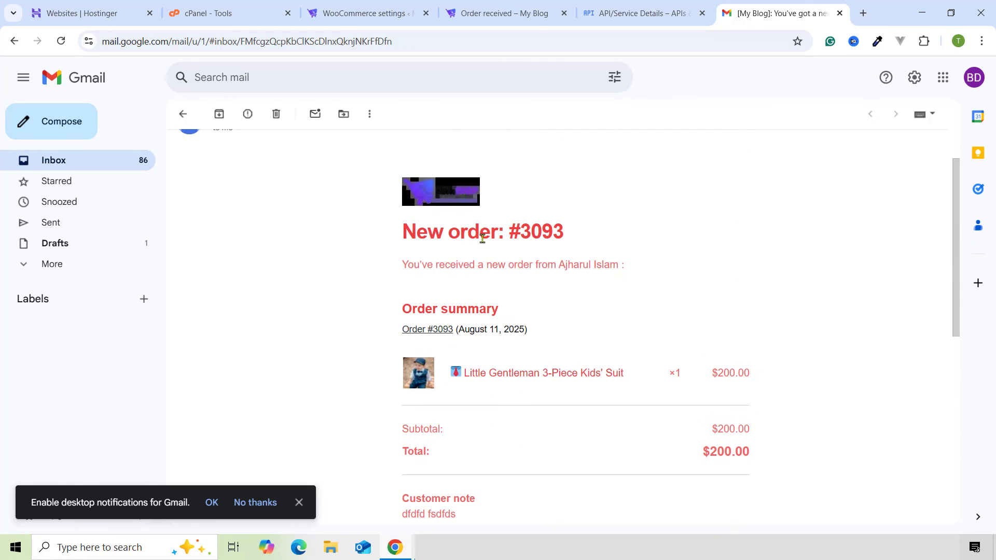
scroll(533, 318, up, 1)
scroll(536, 325, down, 6)
scroll(537, 328, up, 7)
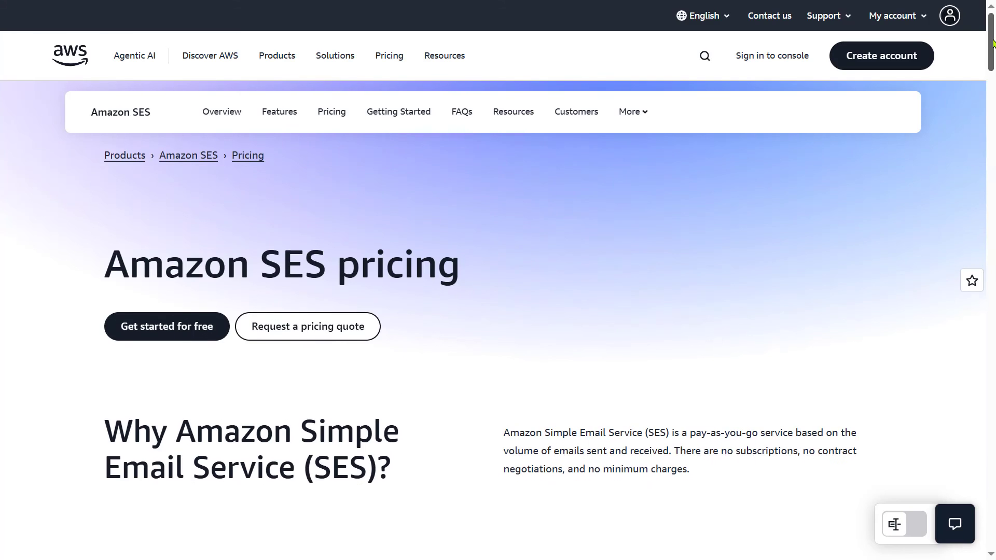
scroll(992, 60, down, 3)
drag(992, 60, 993, 151)
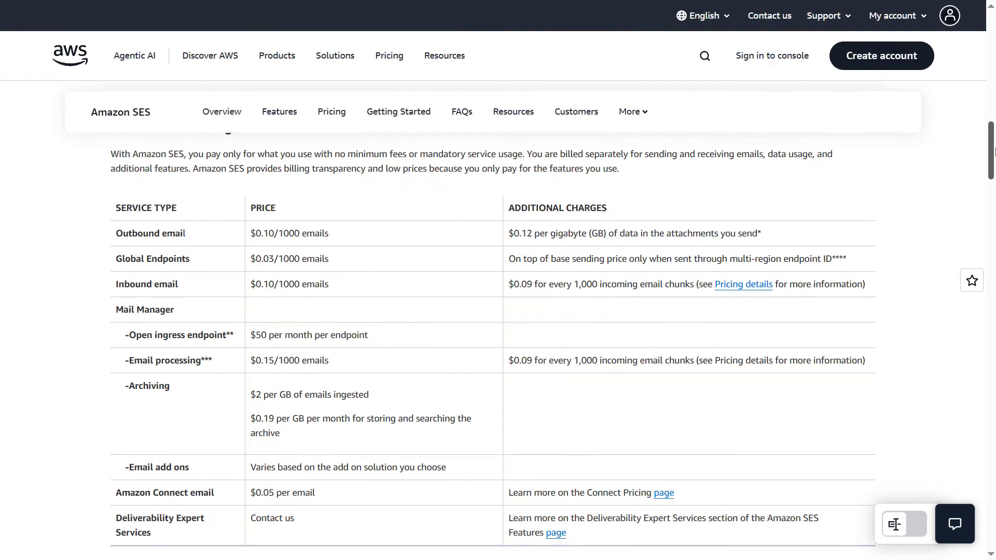
drag(250, 237, 297, 235)
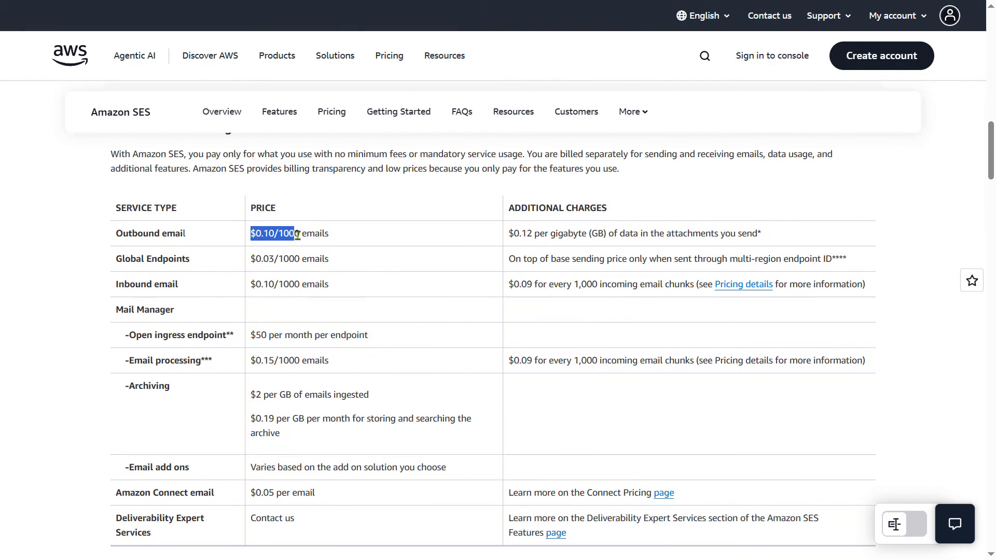